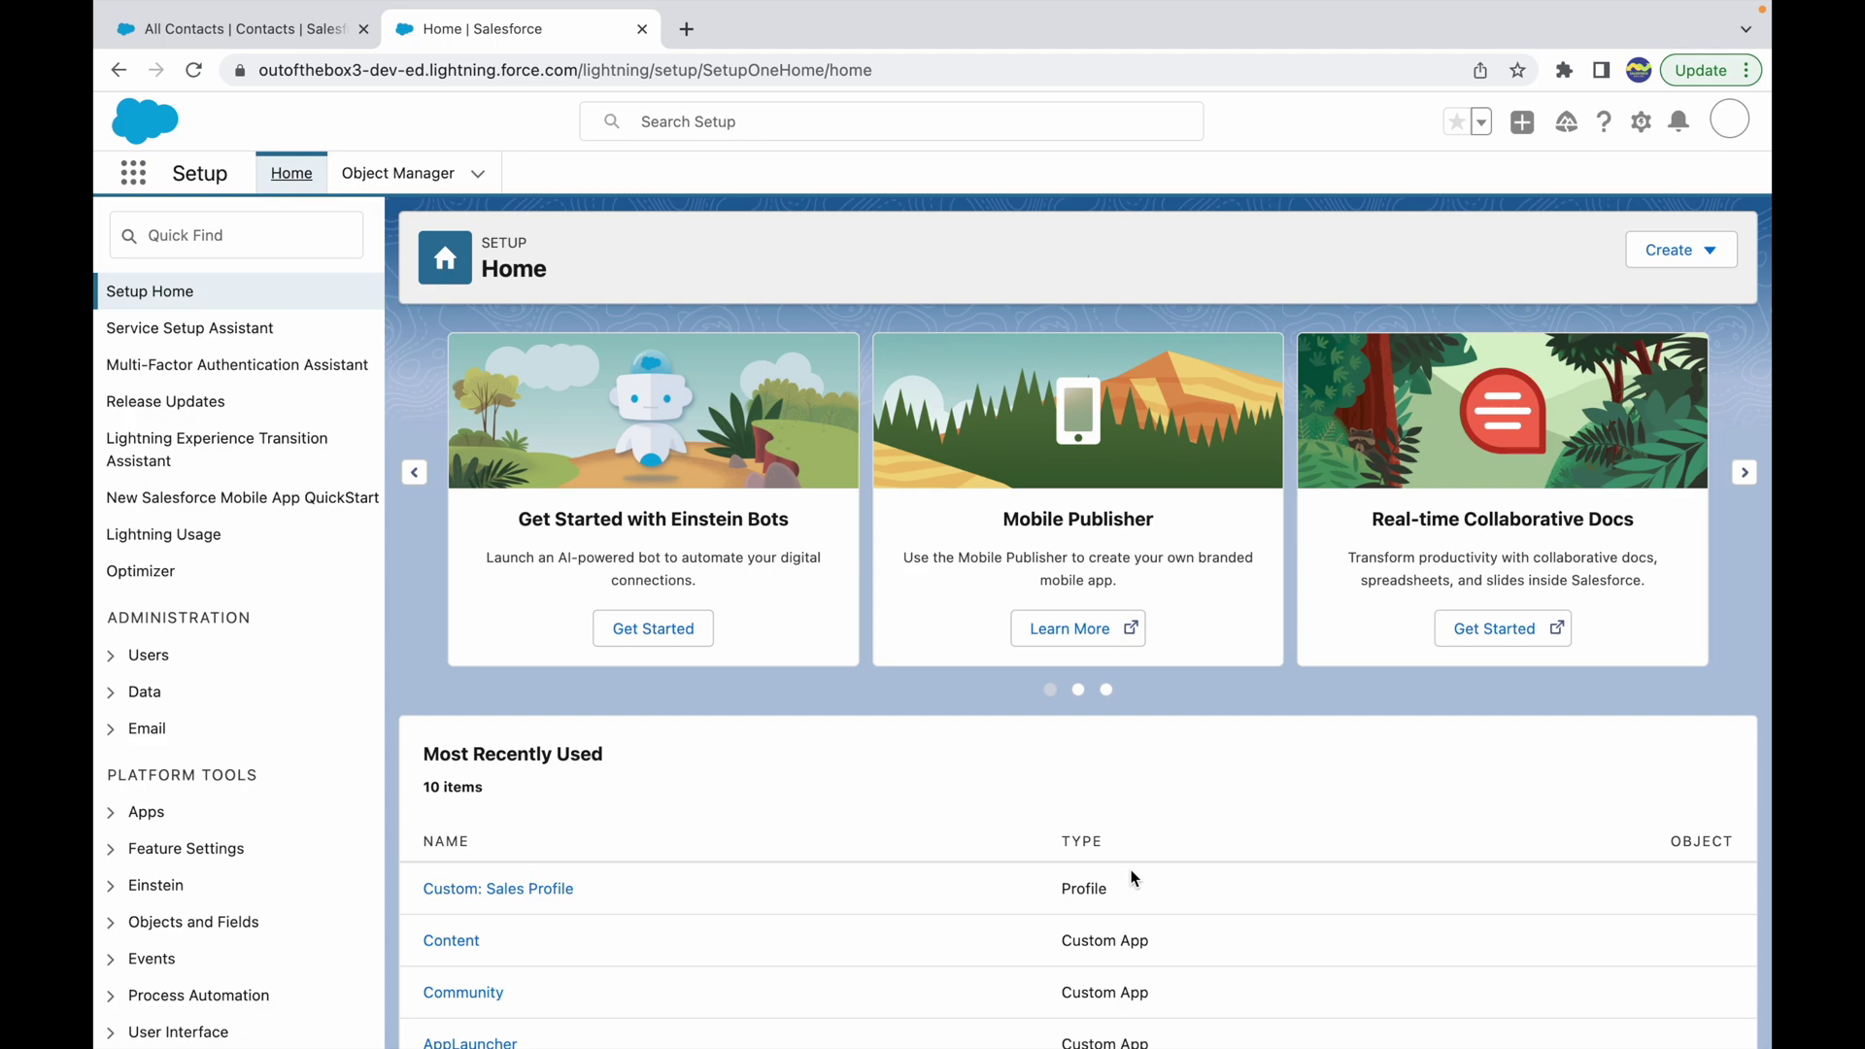
- Search Quick Find for 'debug log', open Debug Logs, and check who requested the existing trace flag
mouse_move(1141, 8)
left_click(257, 234)
type("debug log")
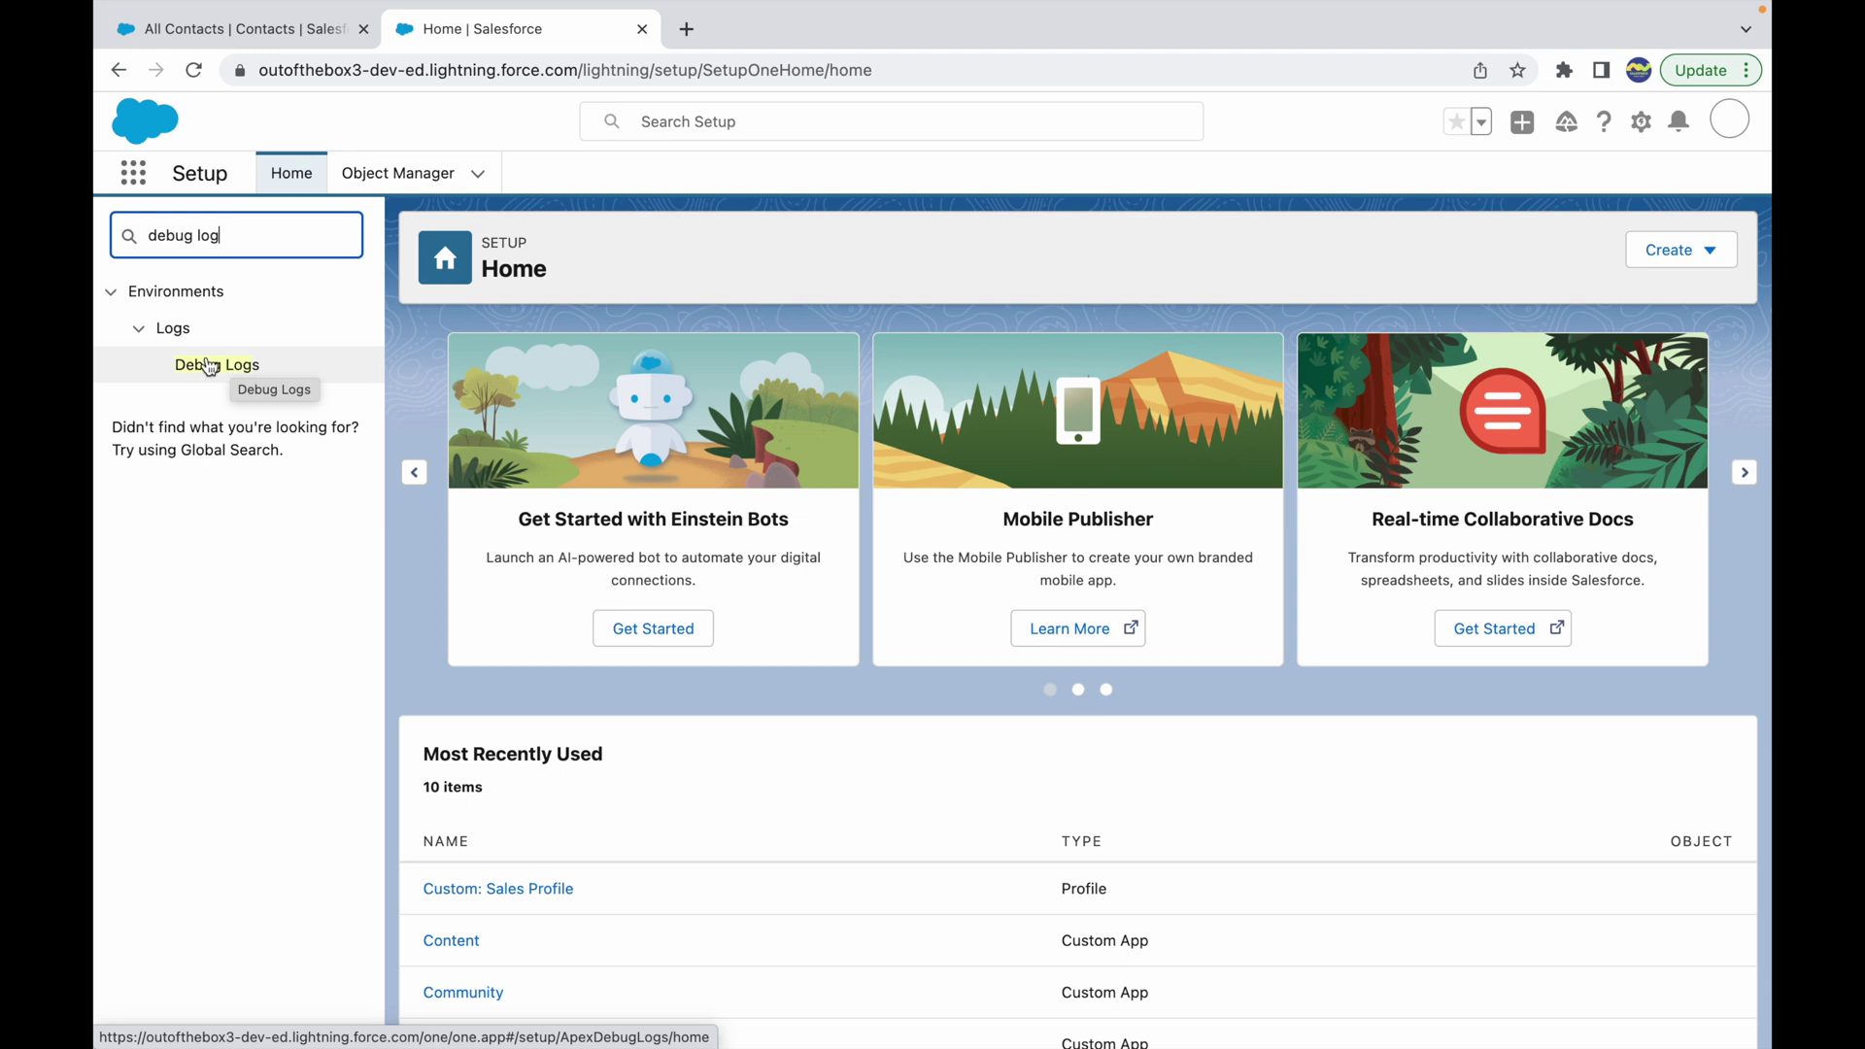
left_click(210, 367)
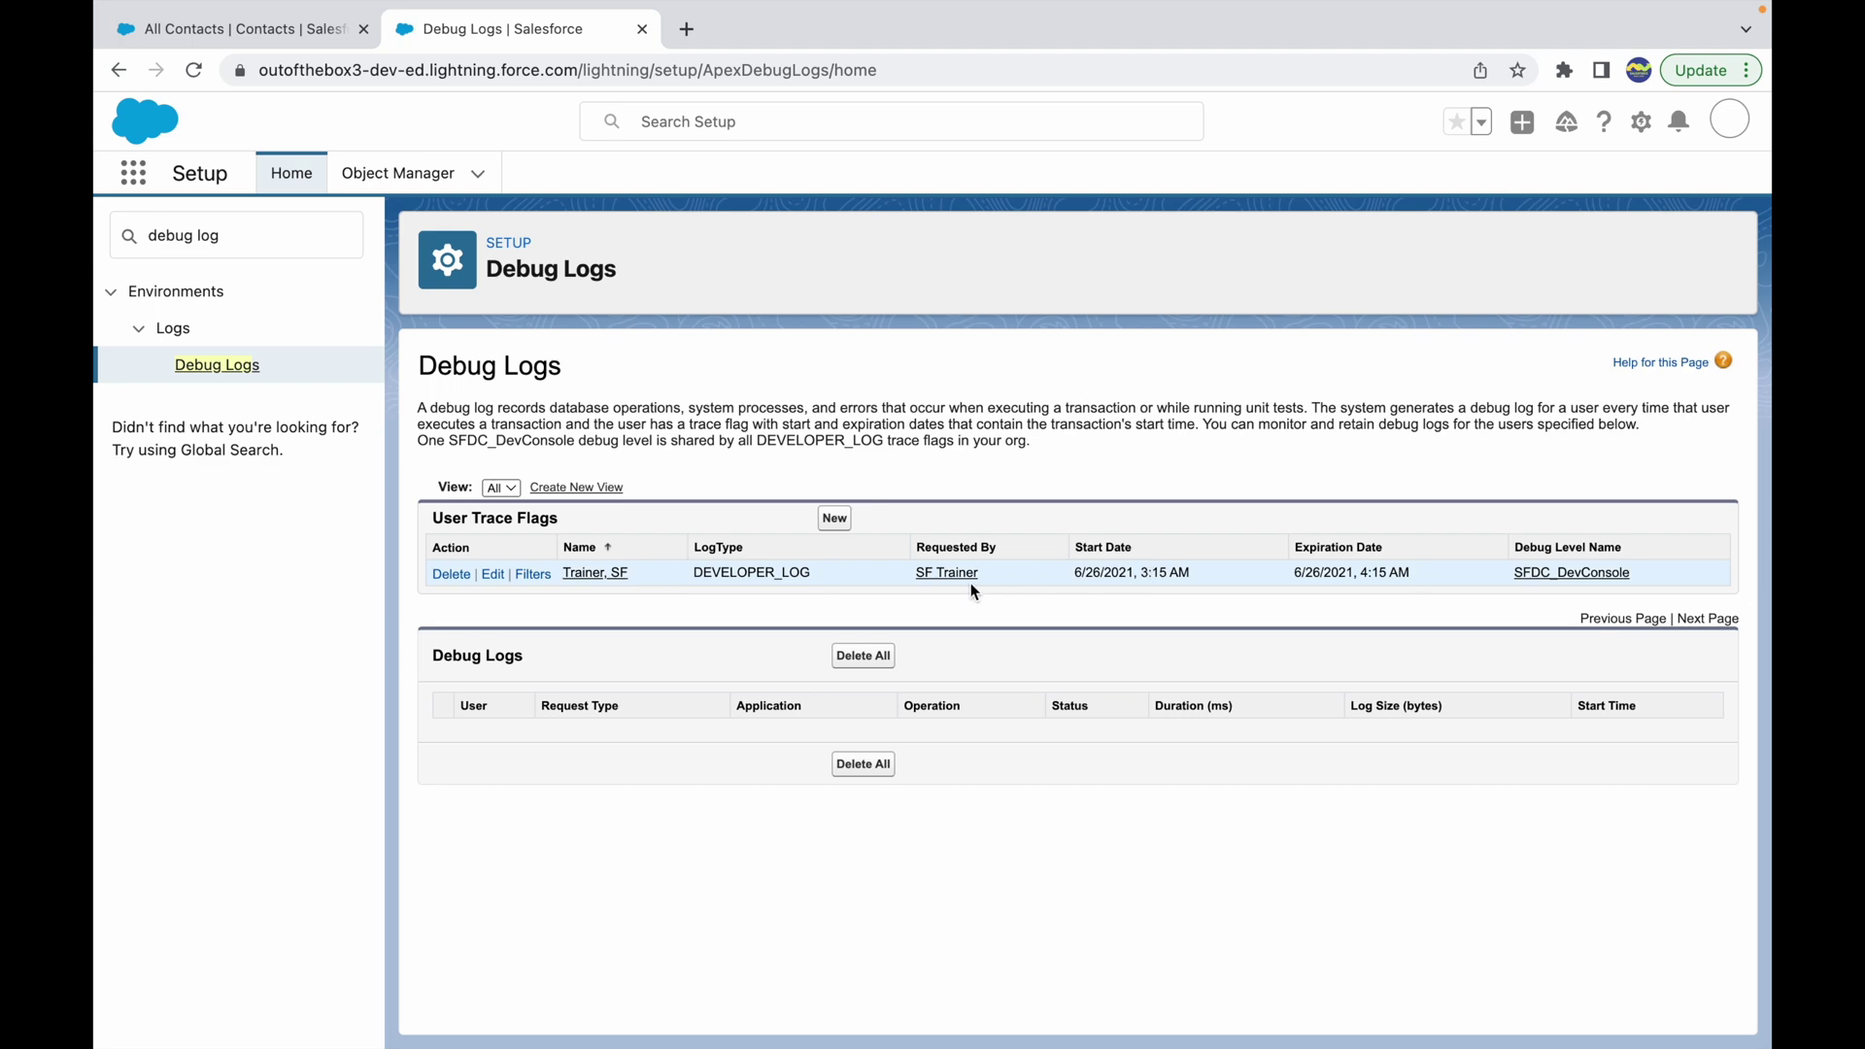
left_click_drag(993, 574, 904, 577)
- Log in as Trainer from Safari's Users list, then return to Chrome's Debug Logs page
left_click(993, 491)
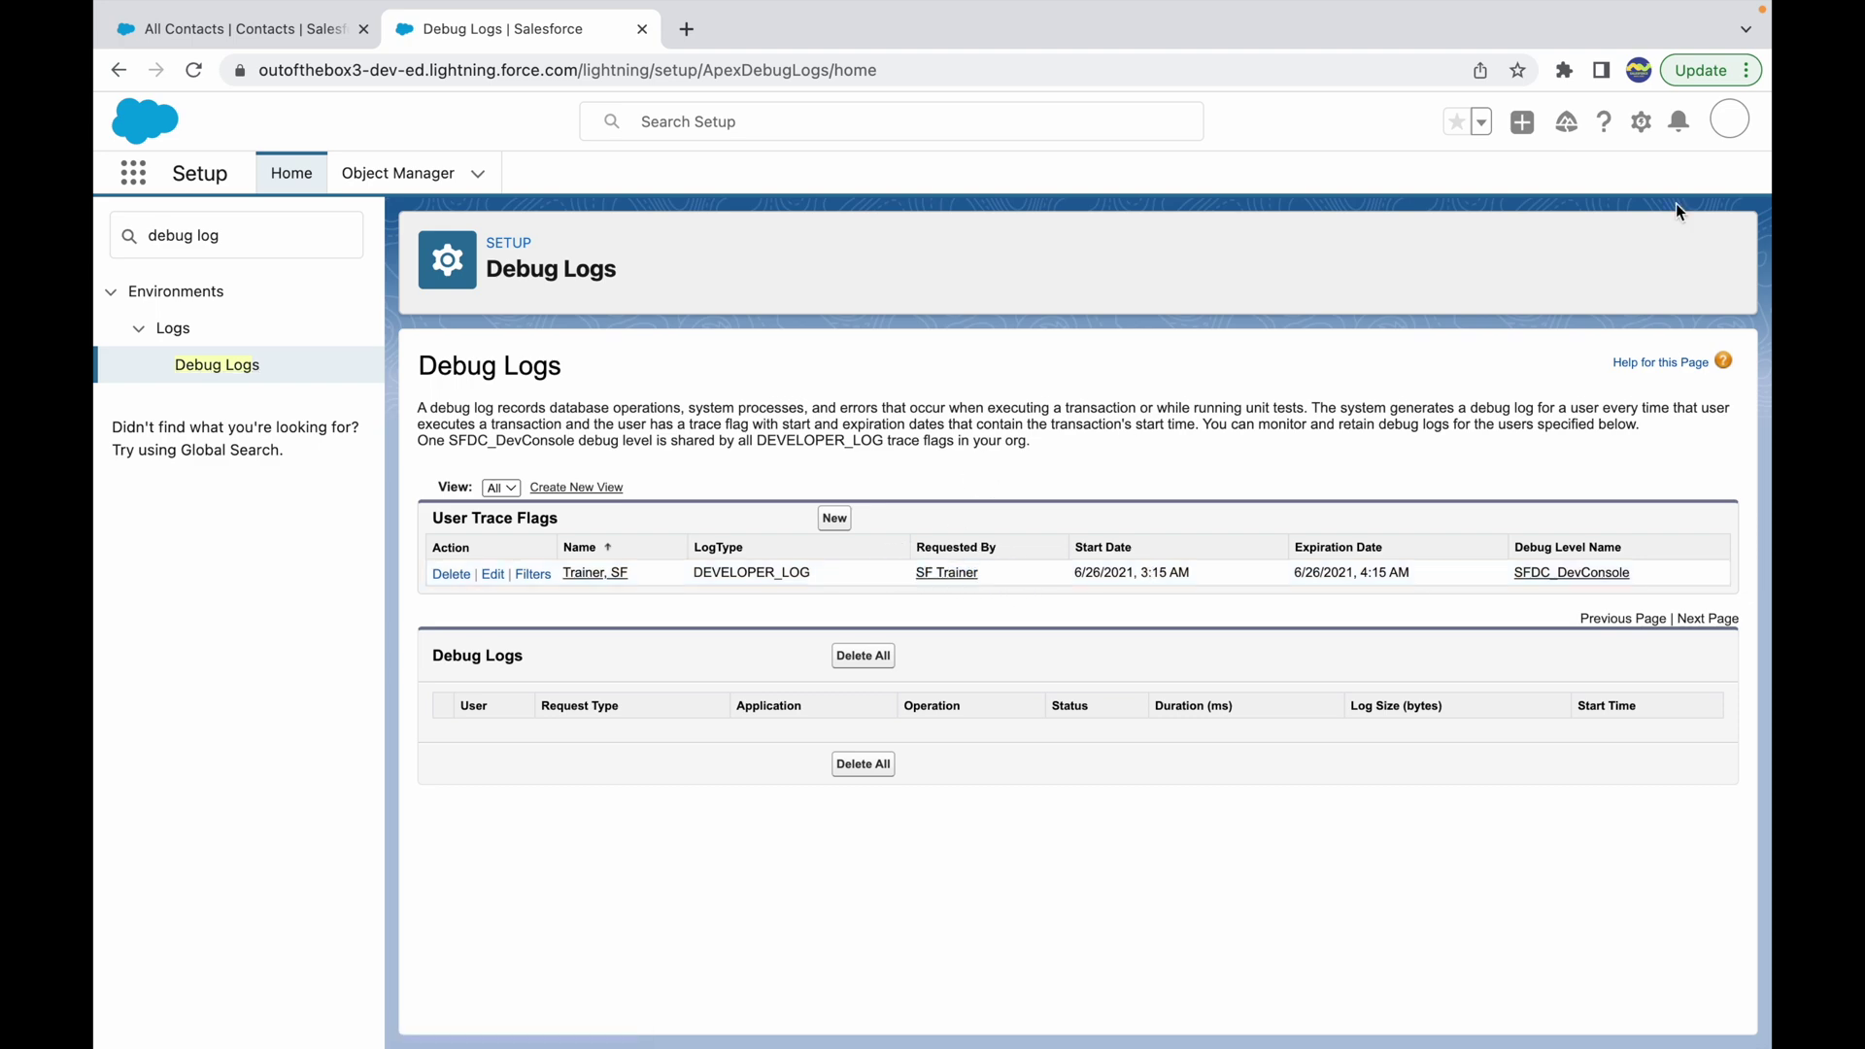
key("ctrl+Up")
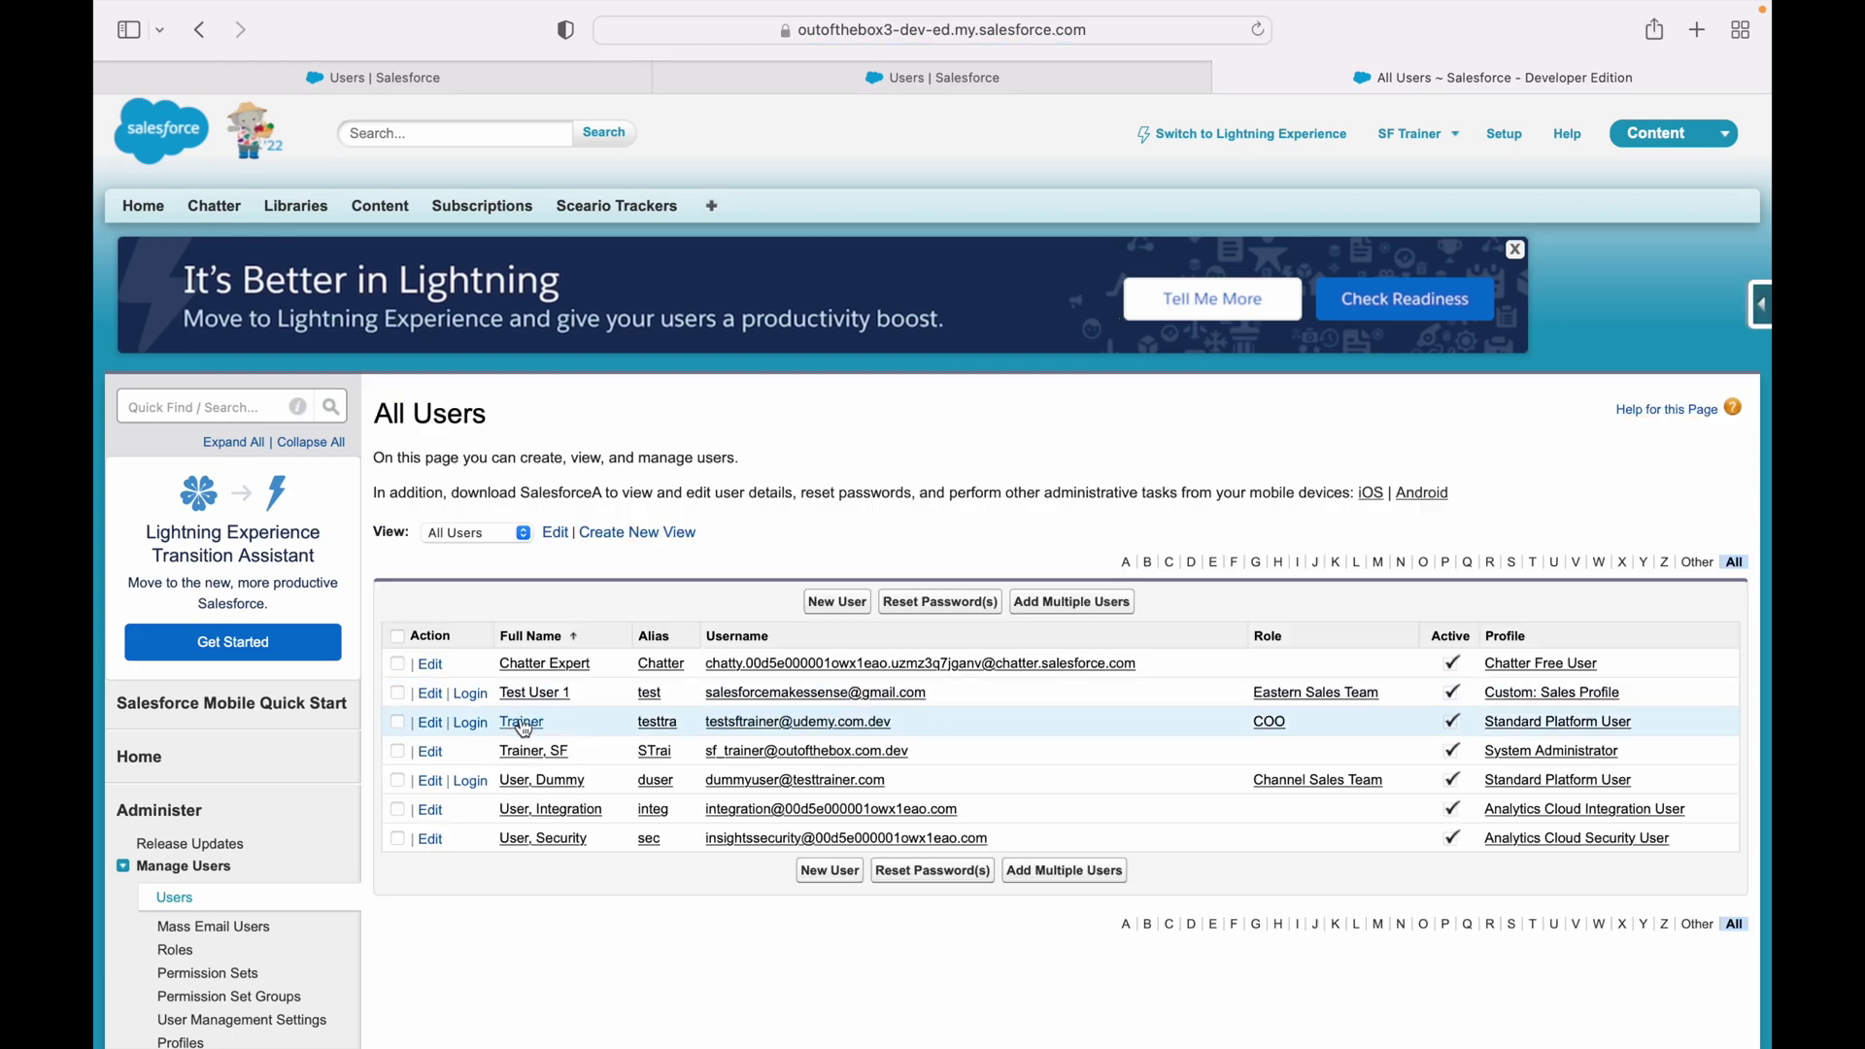
left_click(471, 723)
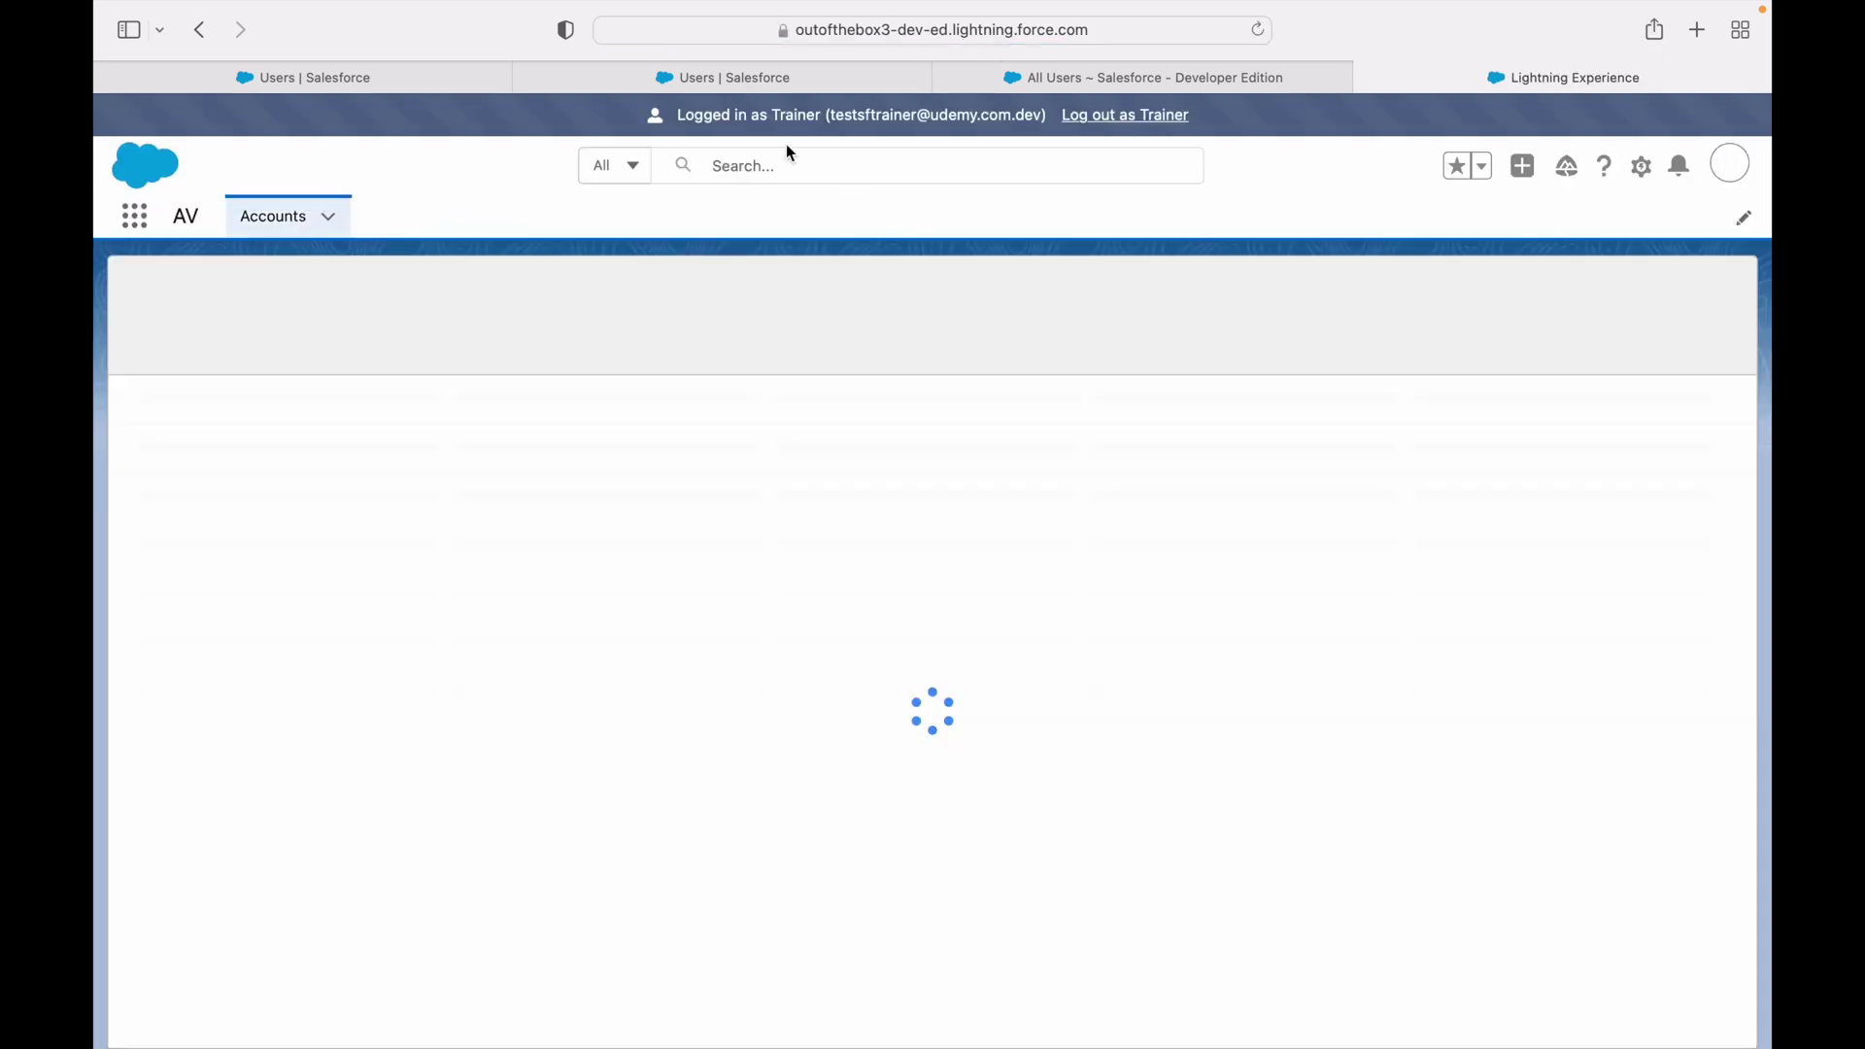
key("ctrl+Up")
- Start a New user trace flag with Traced Entity Type kept as User, and open the user lookup
left_click(1314, 95)
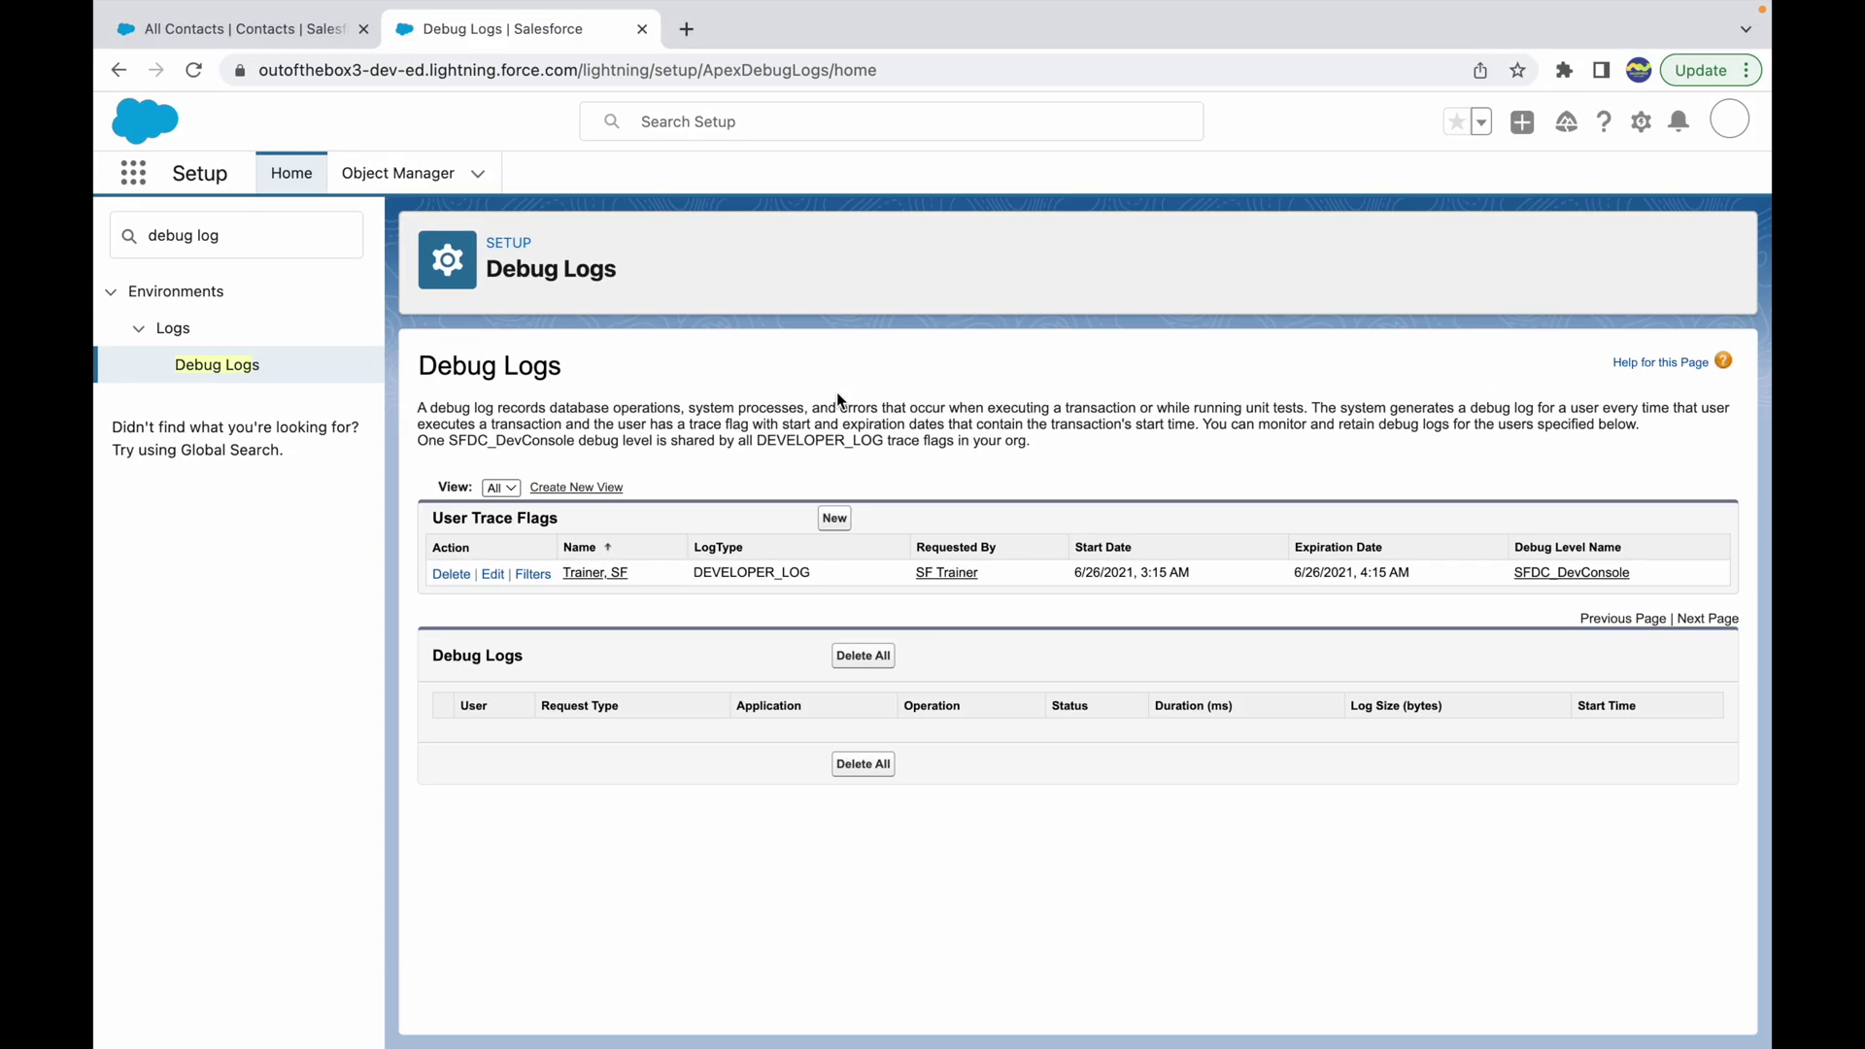
left_click(834, 521)
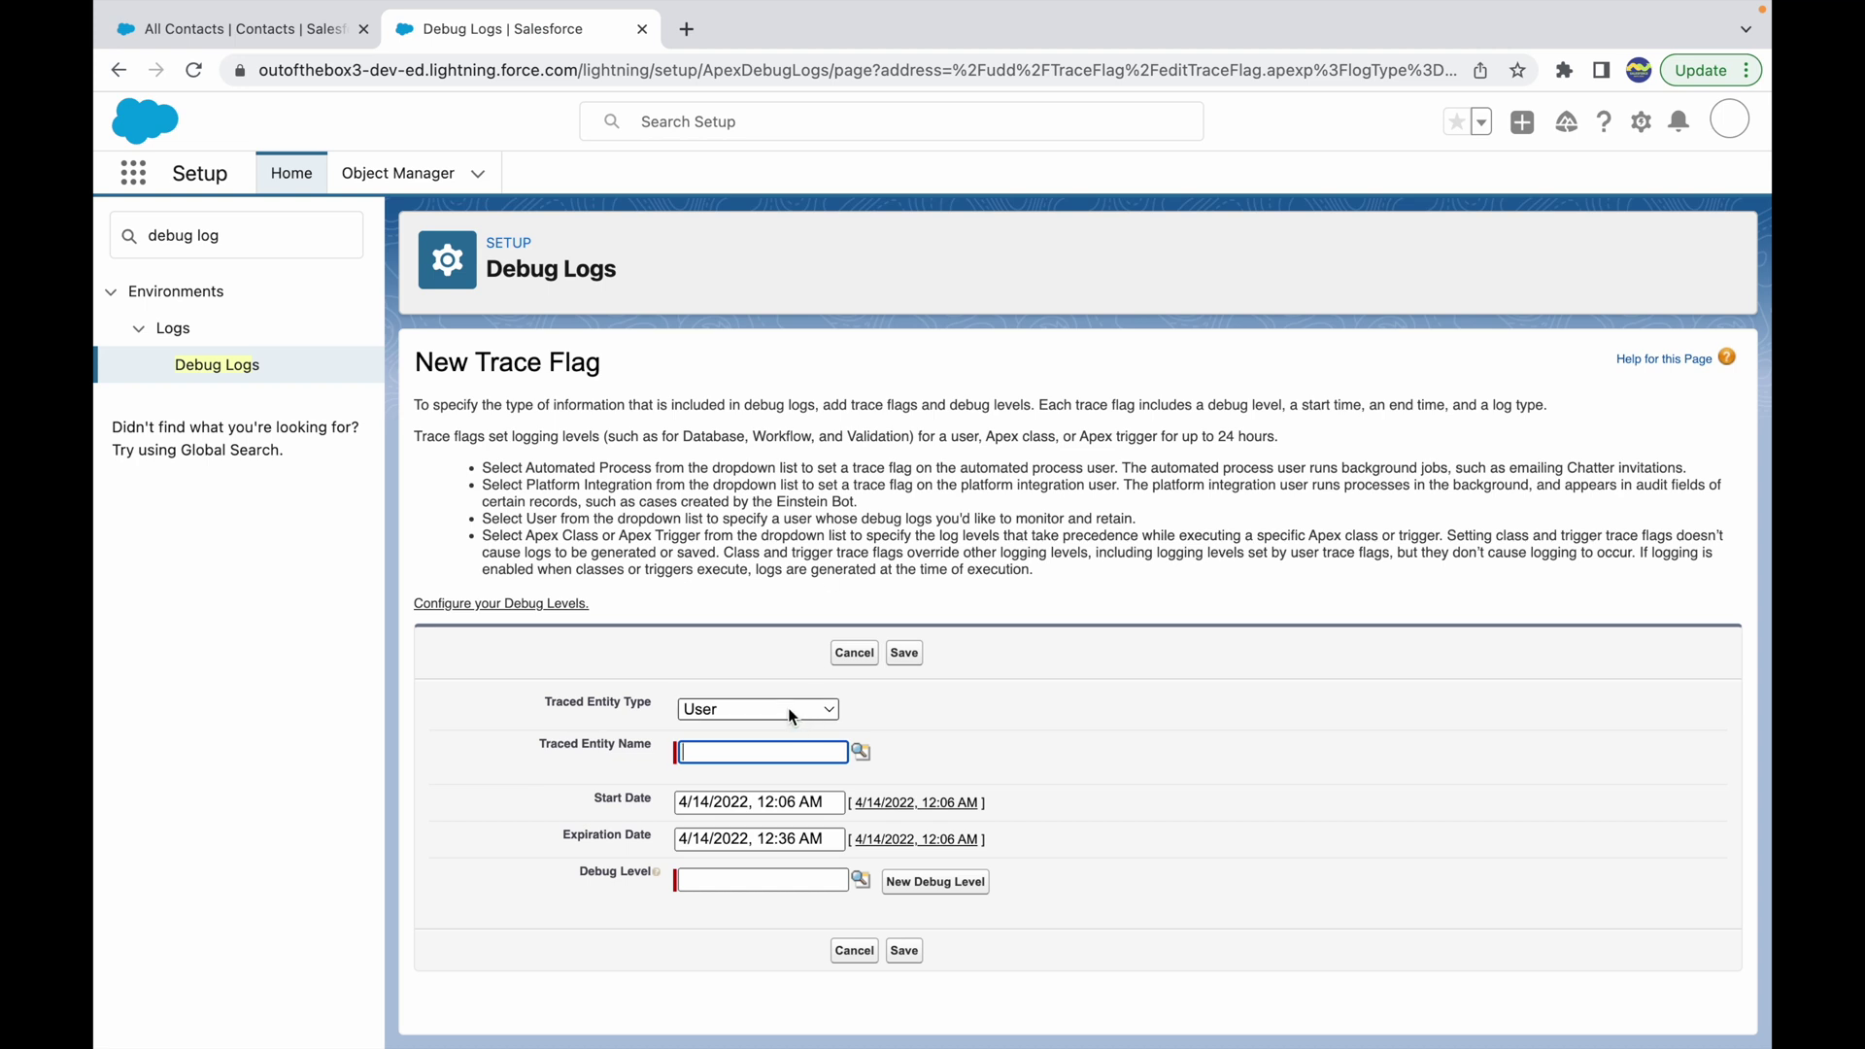
left_click(758, 709)
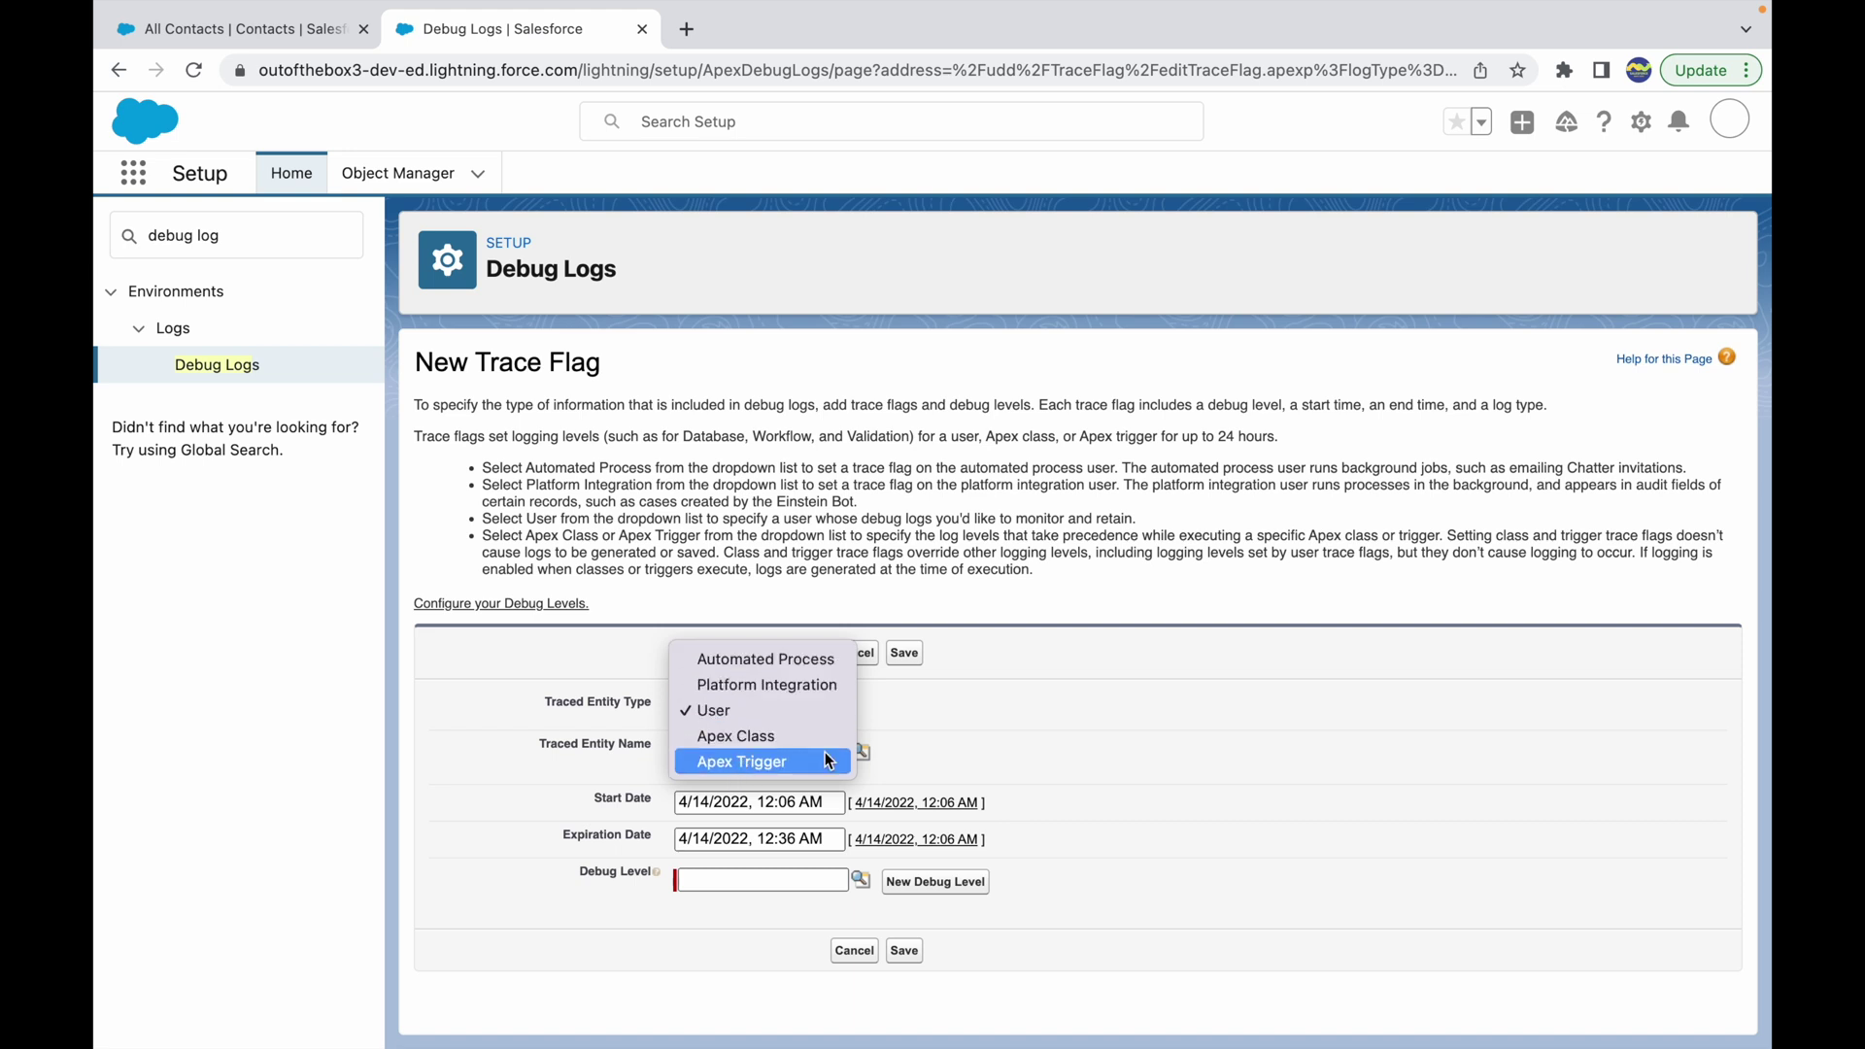
left_click(906, 740)
left_click(779, 700)
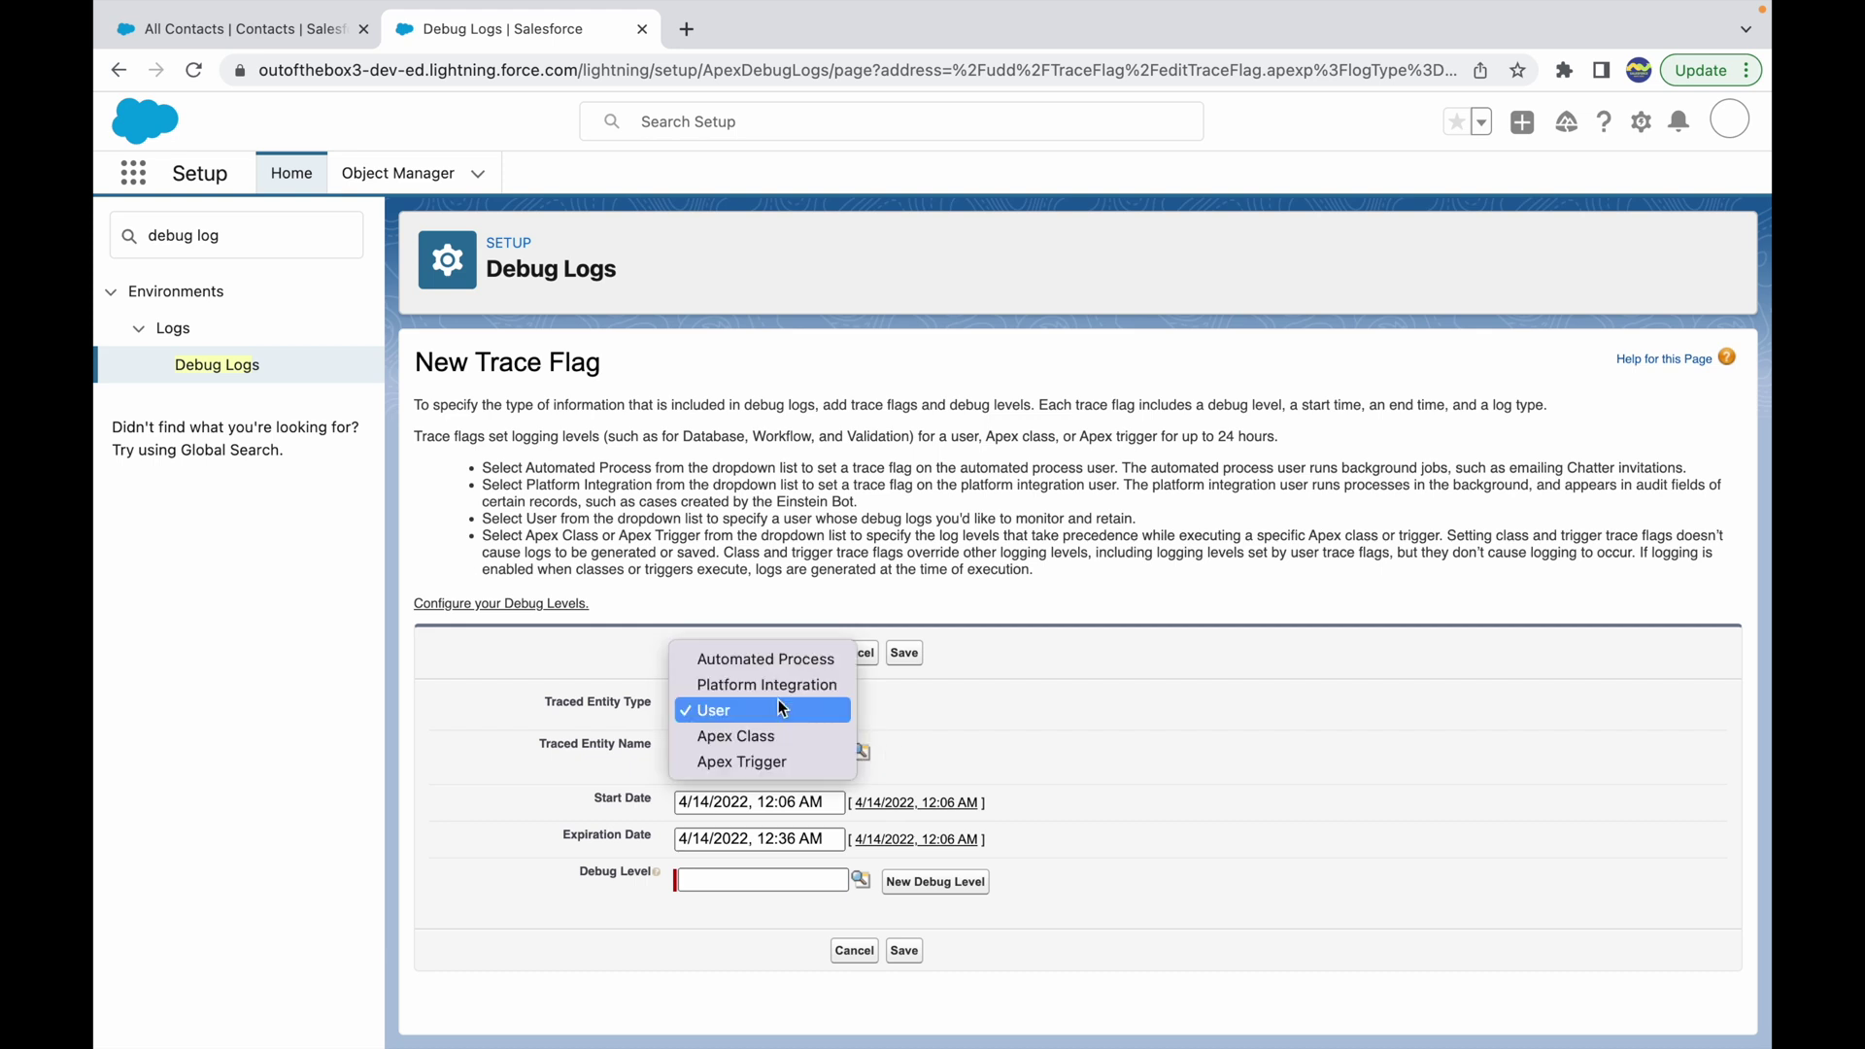
left_click(557, 666)
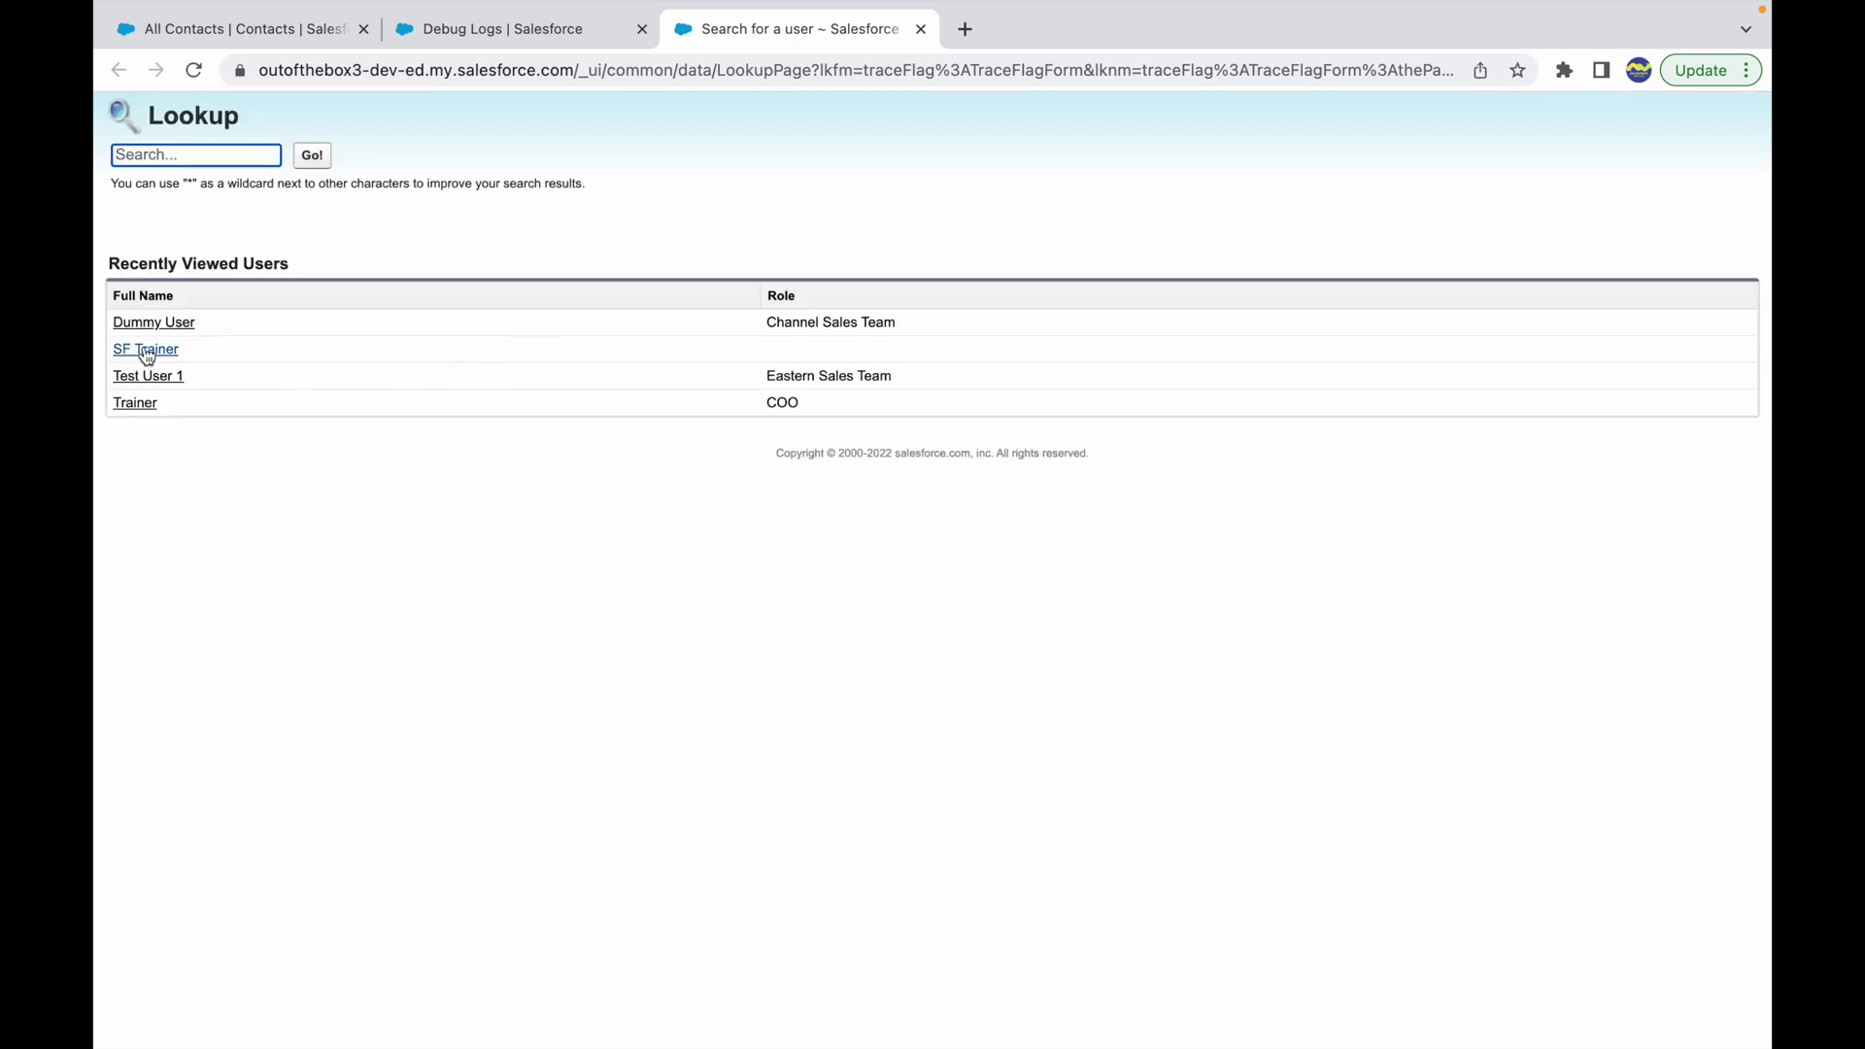
- Choose Trainer in the user lookup and change the expiration minutes to 15 (4/14/2022, 12:15 AM)
left_click(135, 402)
left_click(989, 749)
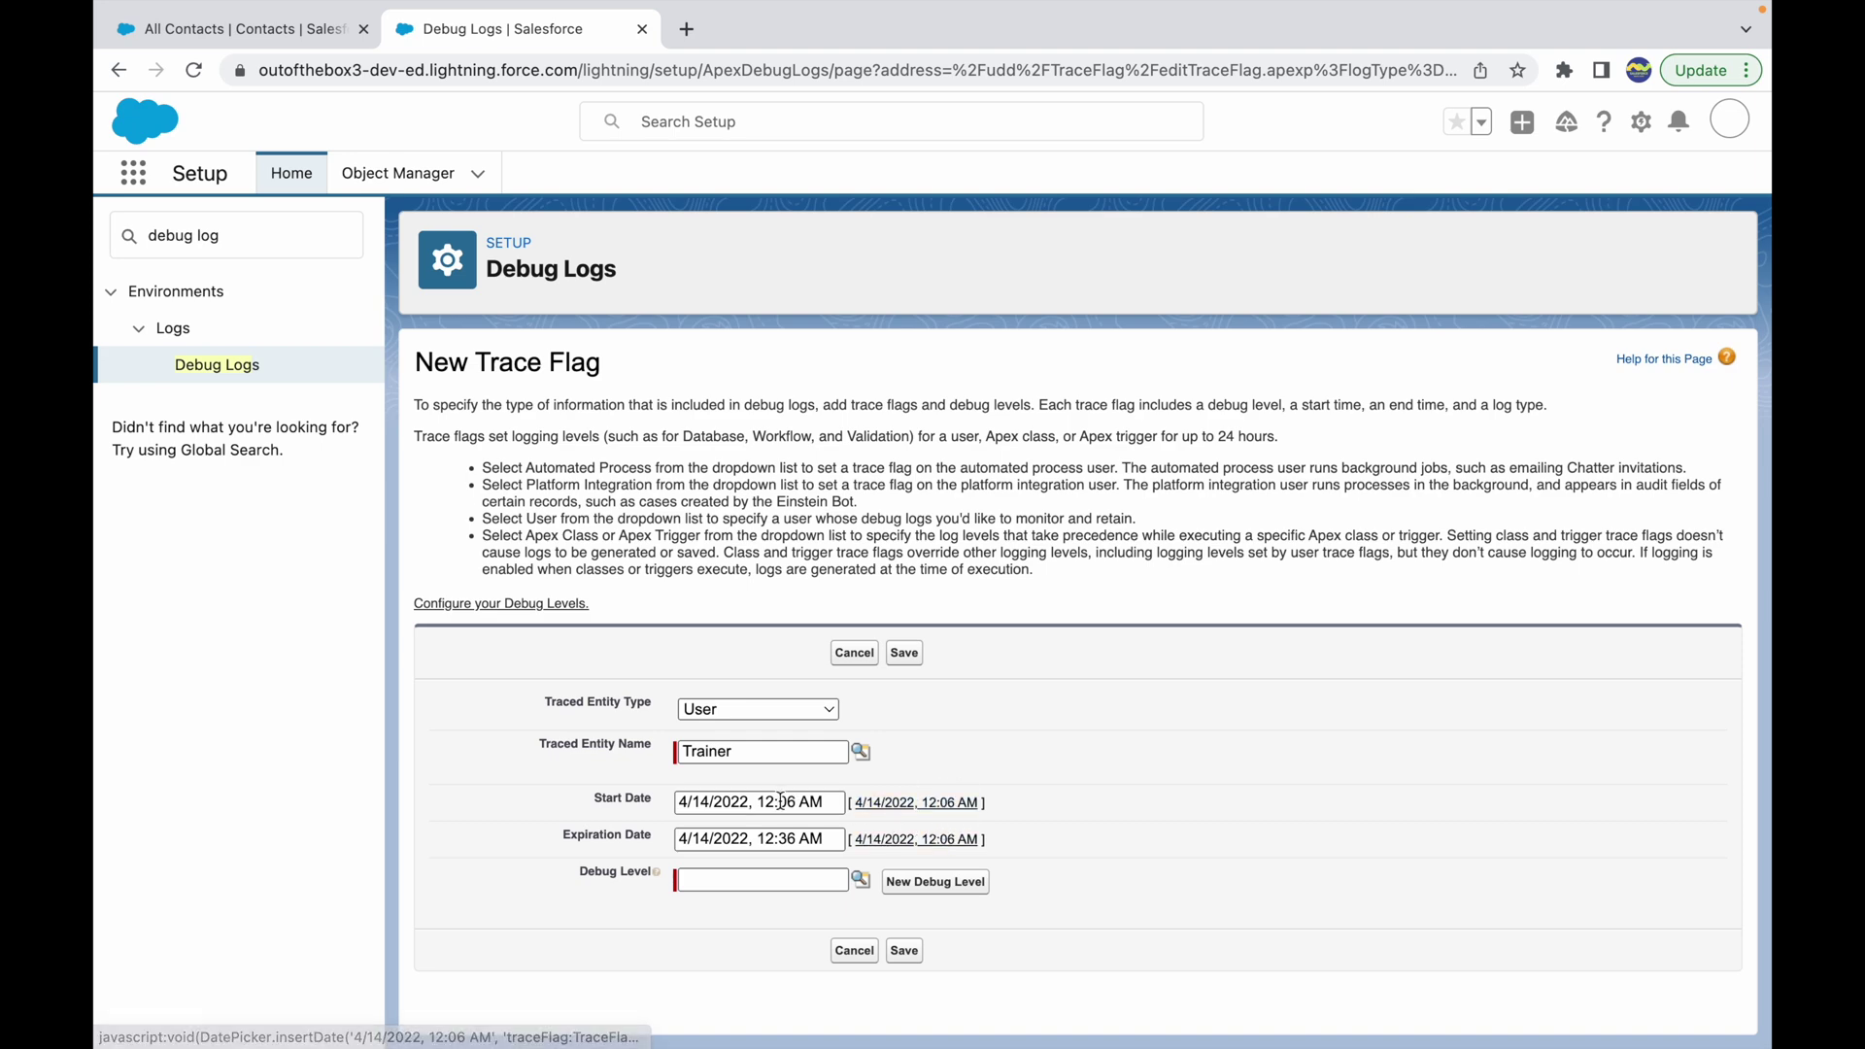
mouse_move(1483, 24)
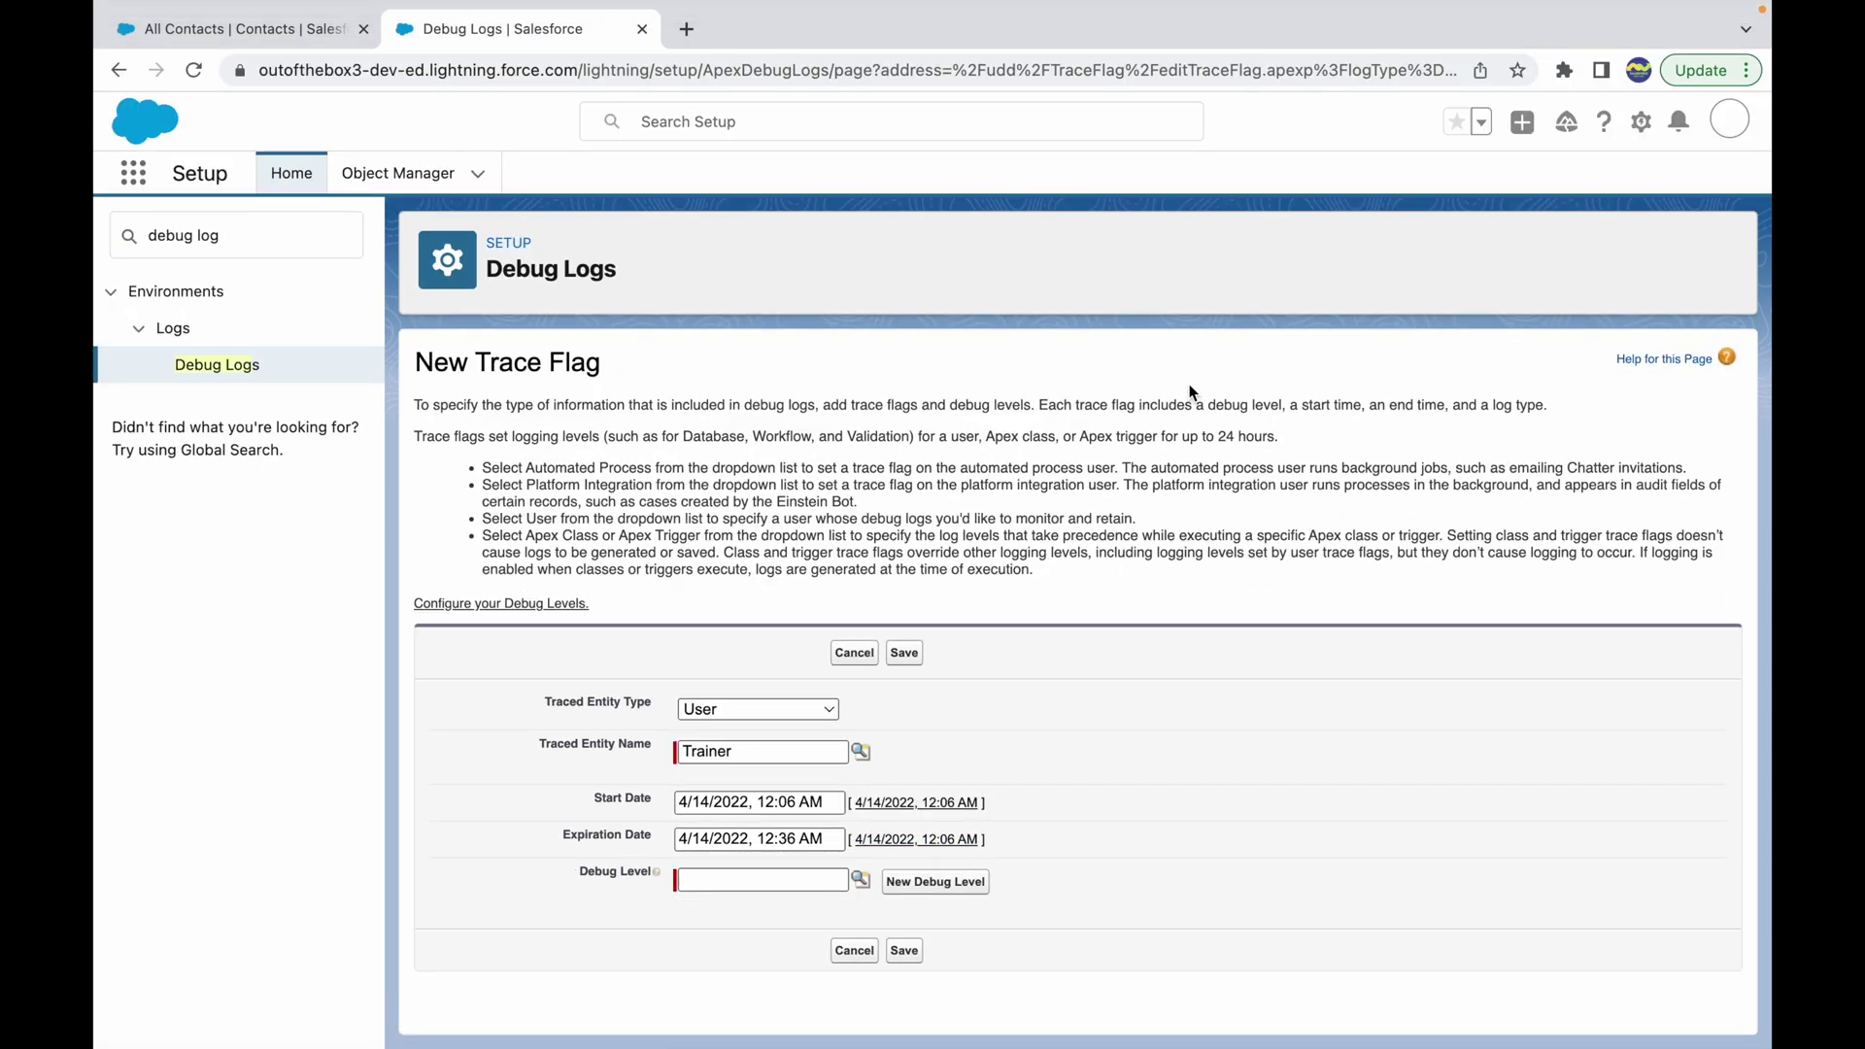
left_click(787, 838)
left_click(558, 846)
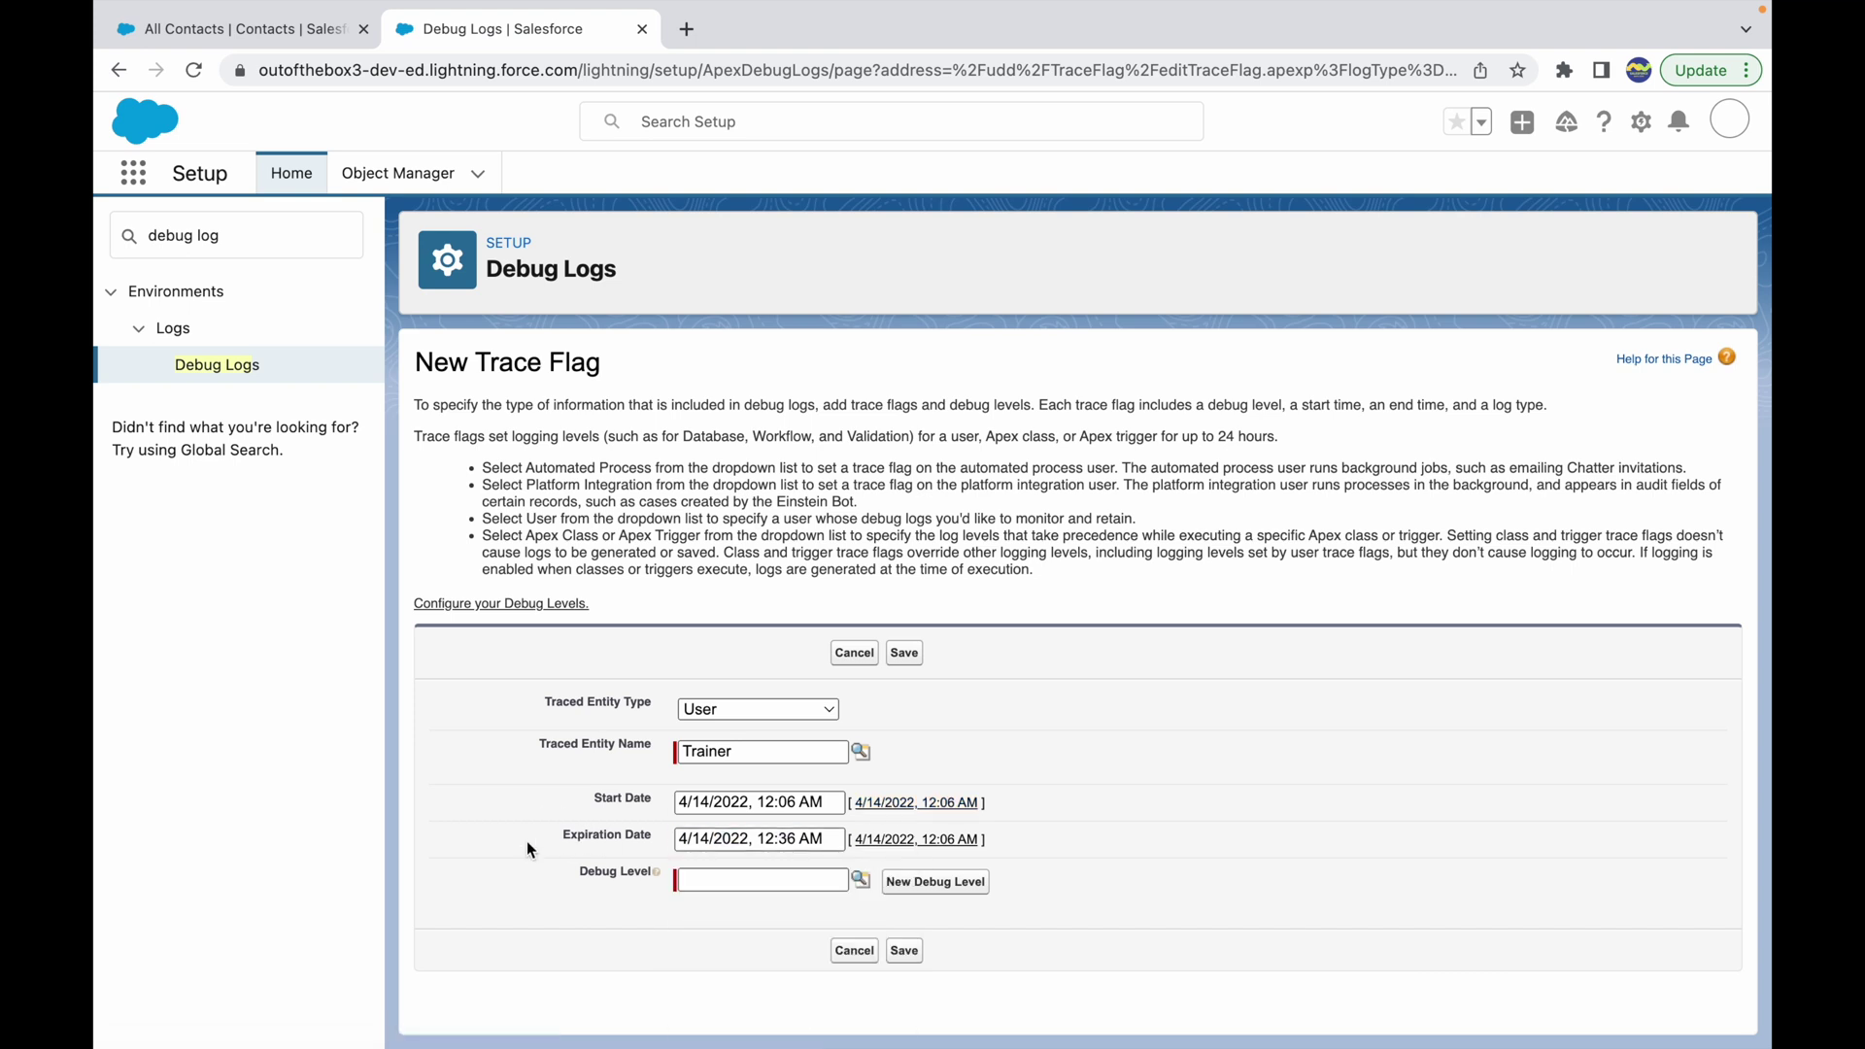
left_click(798, 837)
key("BackSpace")
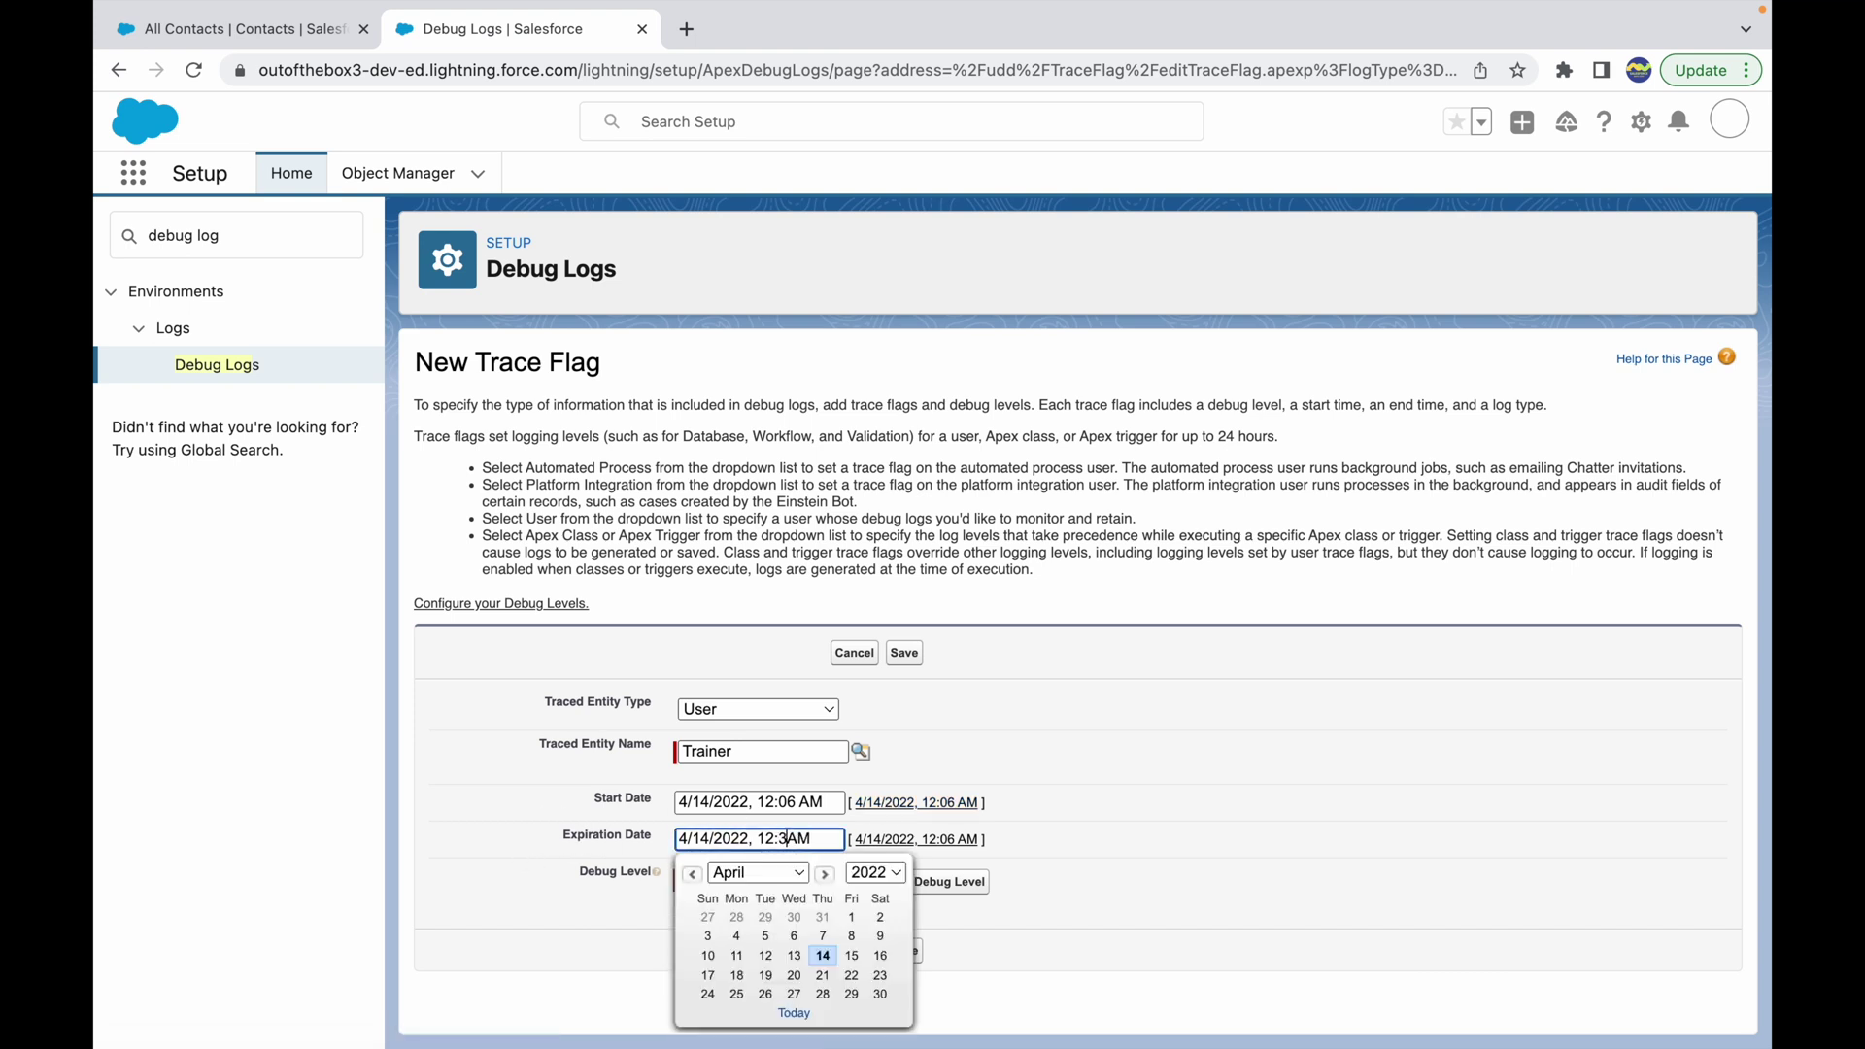
key("BackSpace")
type("15")
left_click(1165, 777)
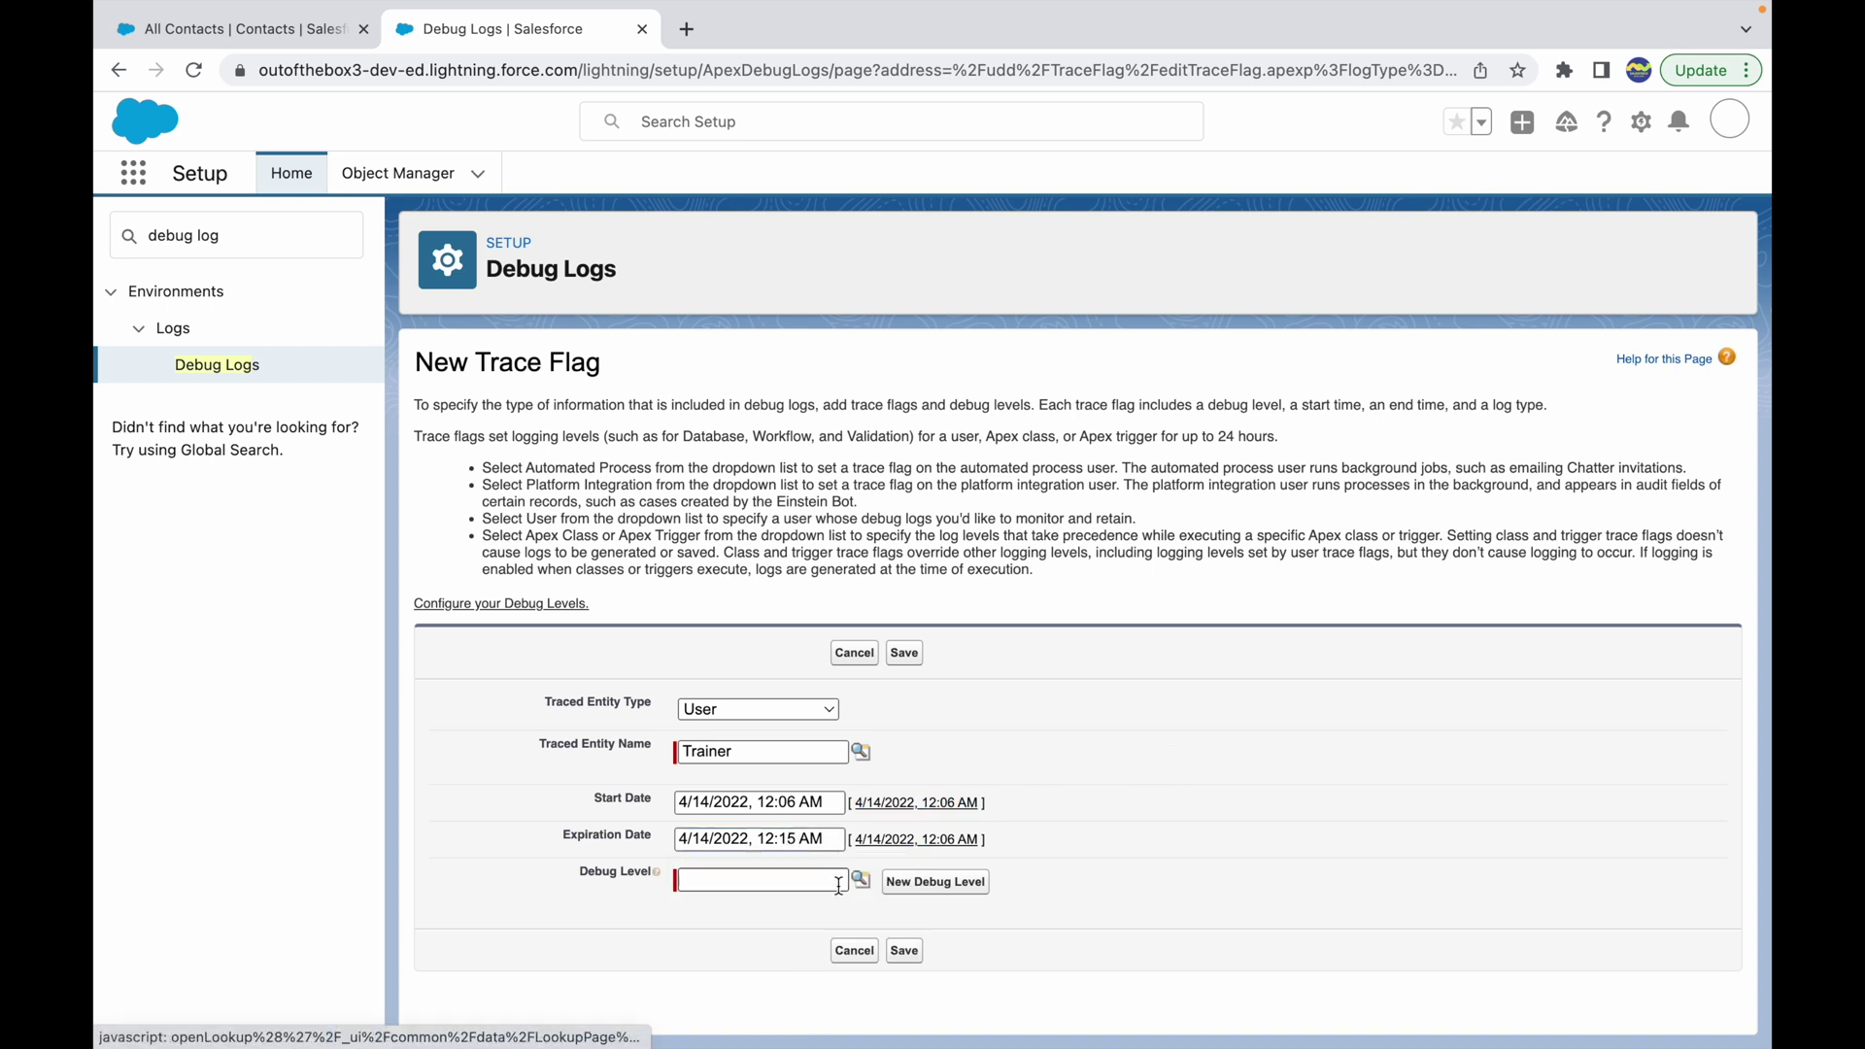
left_click(797, 838)
left_click(531, 860)
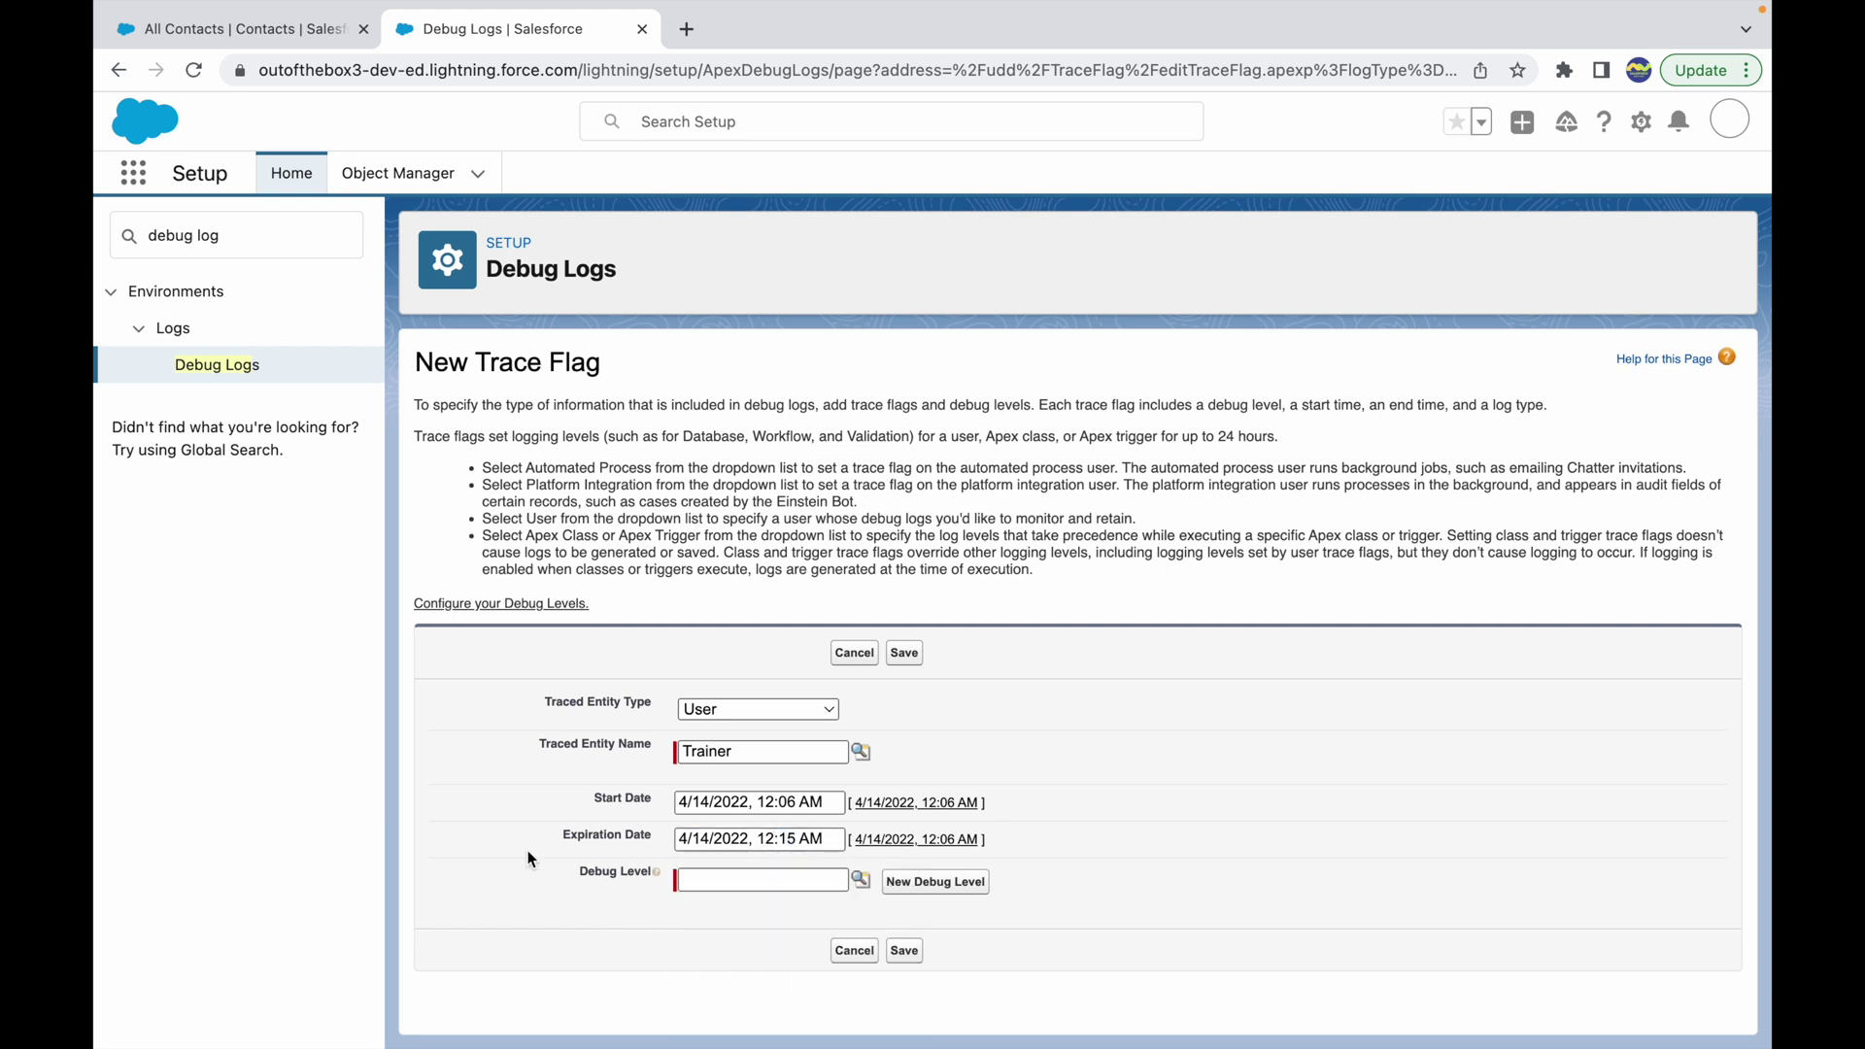
- Open the Debug Level lookup, review SFDC_DevConsole's levels, and start a New debug level
left_click(863, 883)
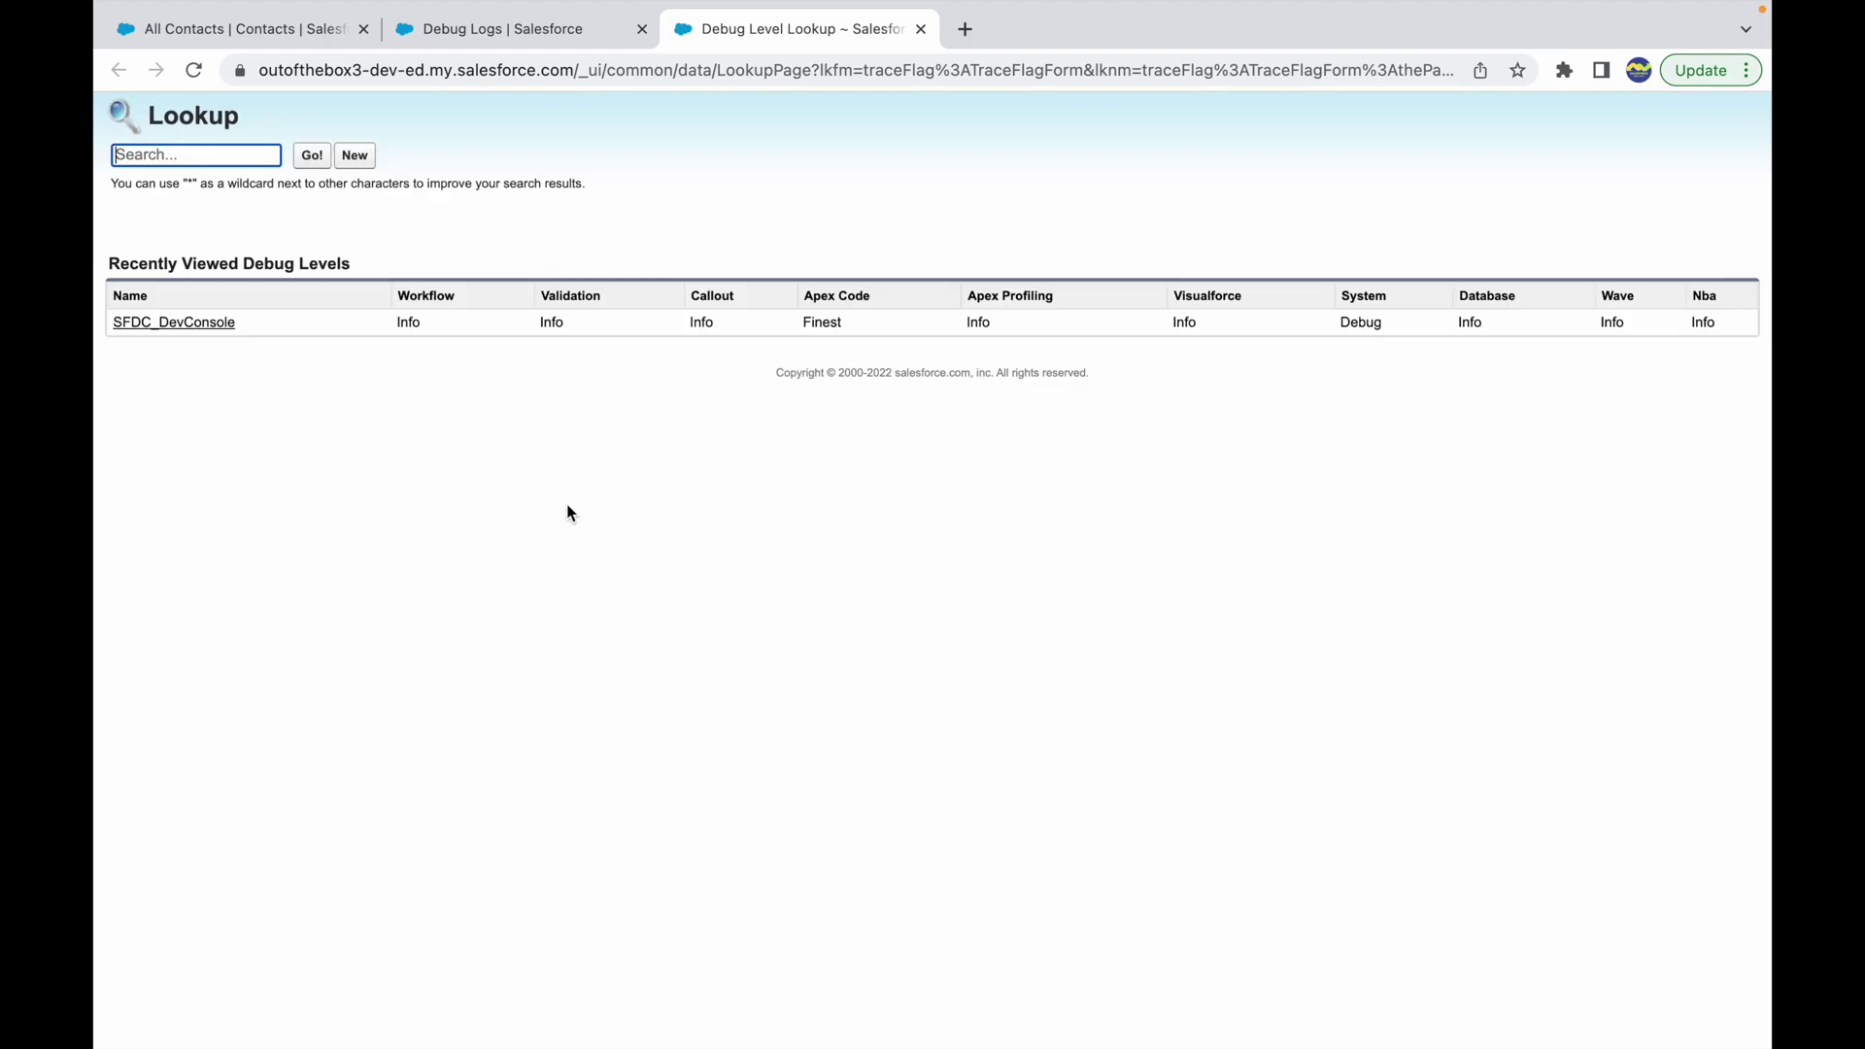
left_click_drag(260, 323, 108, 320)
left_click(237, 380)
left_click_drag(877, 294, 805, 293)
left_click(902, 300)
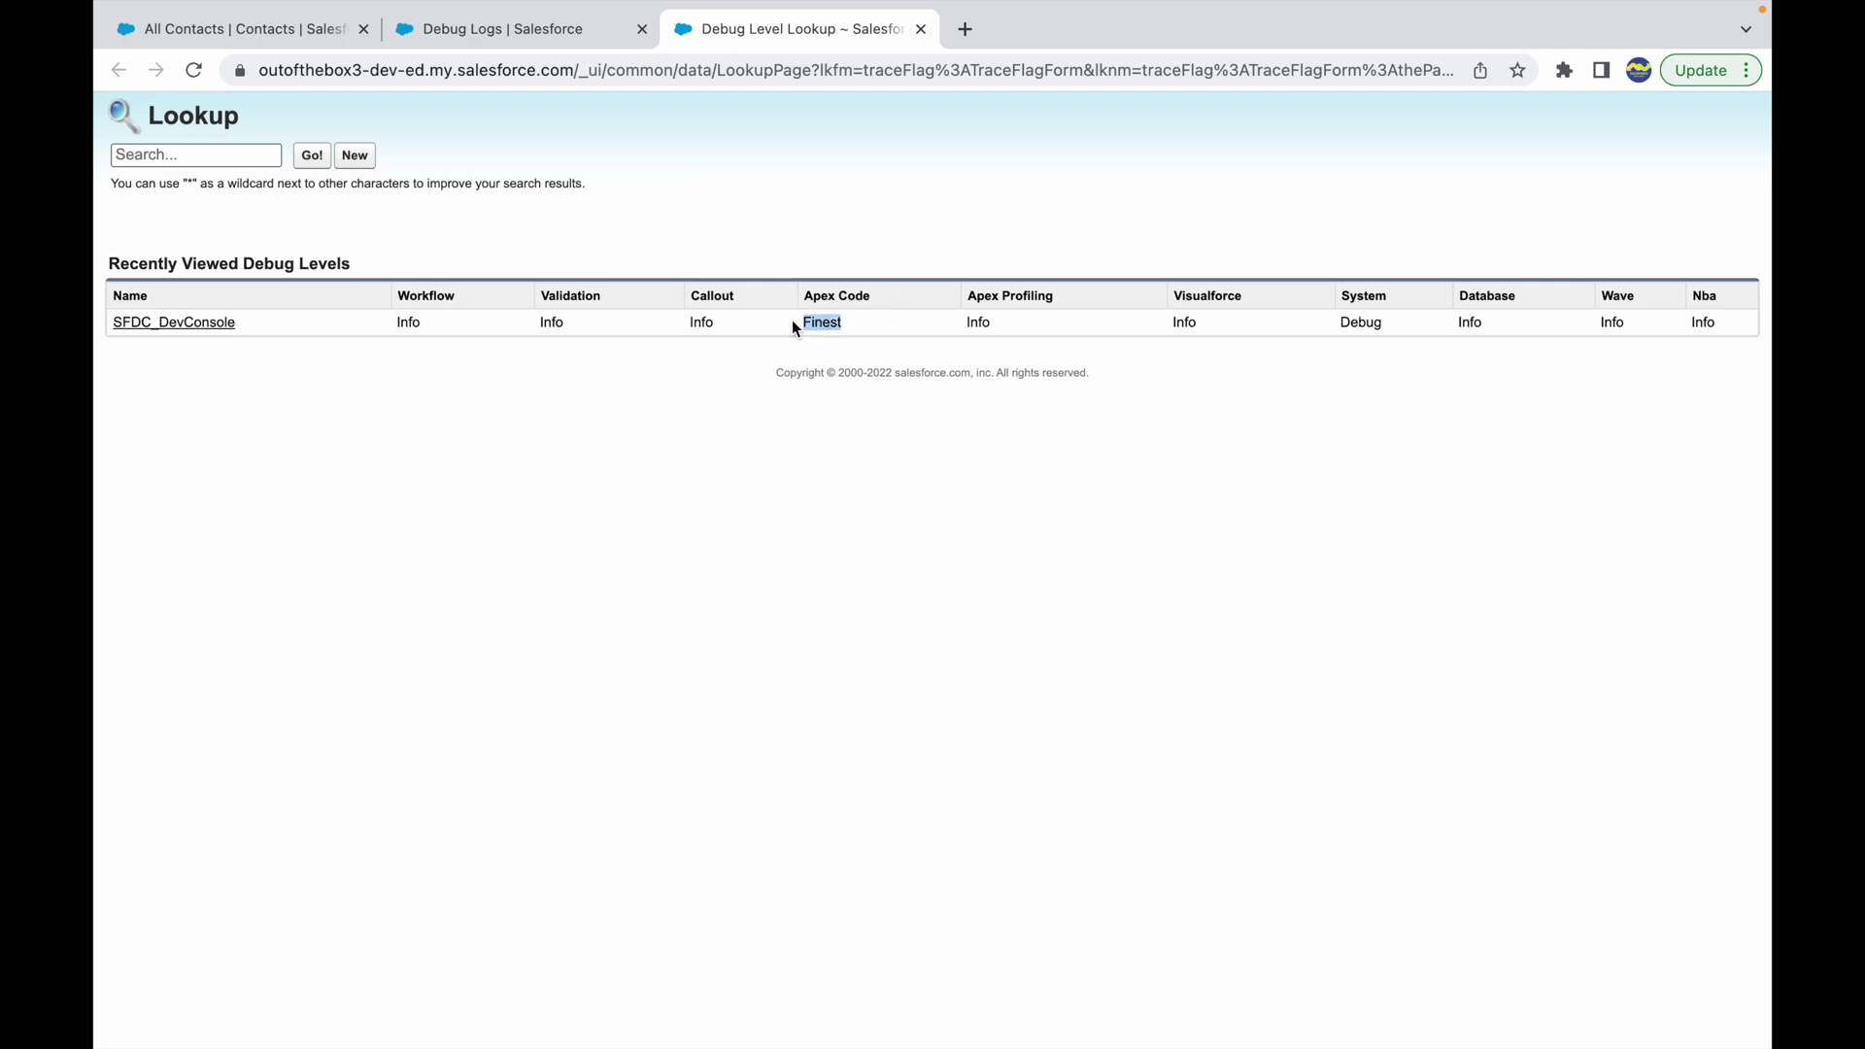
left_click(845, 357)
left_click(354, 157)
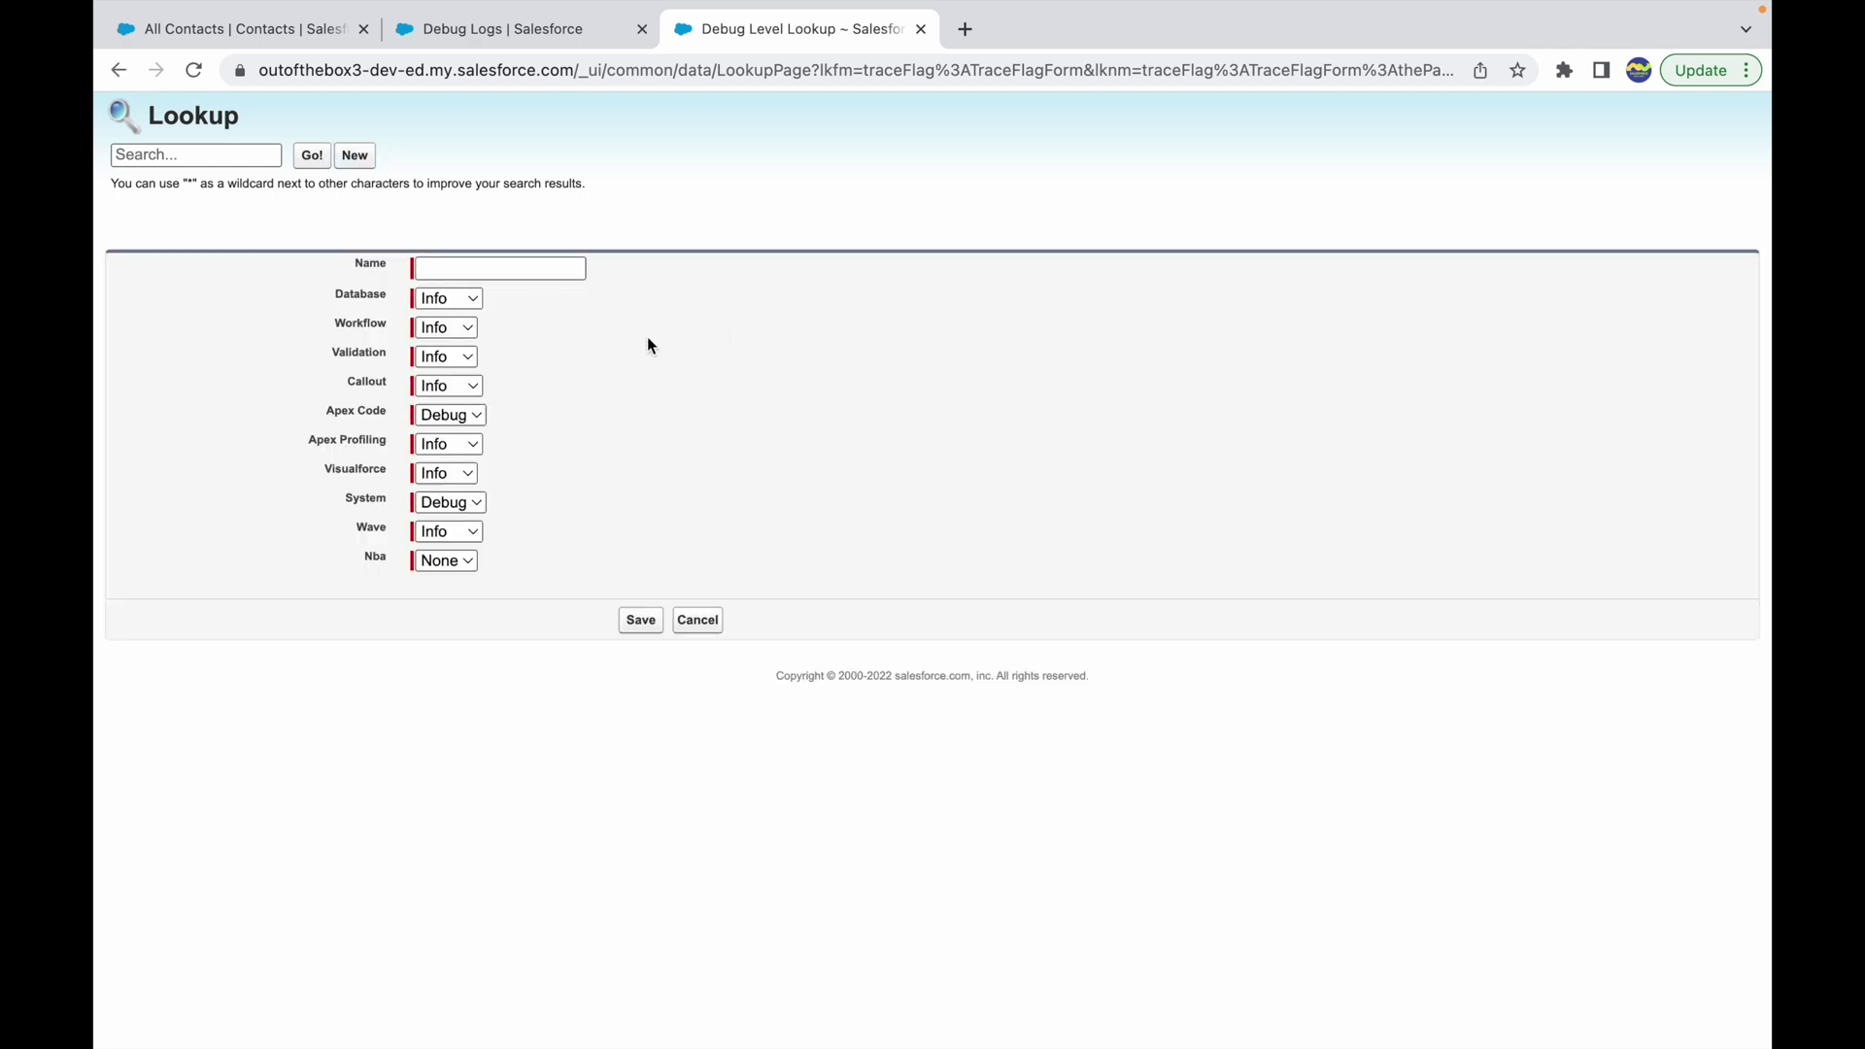
- Name the debug level 'Trainer Log' and review the Database, Workflow, Validation and Apex Code categories
left_click(461, 264)
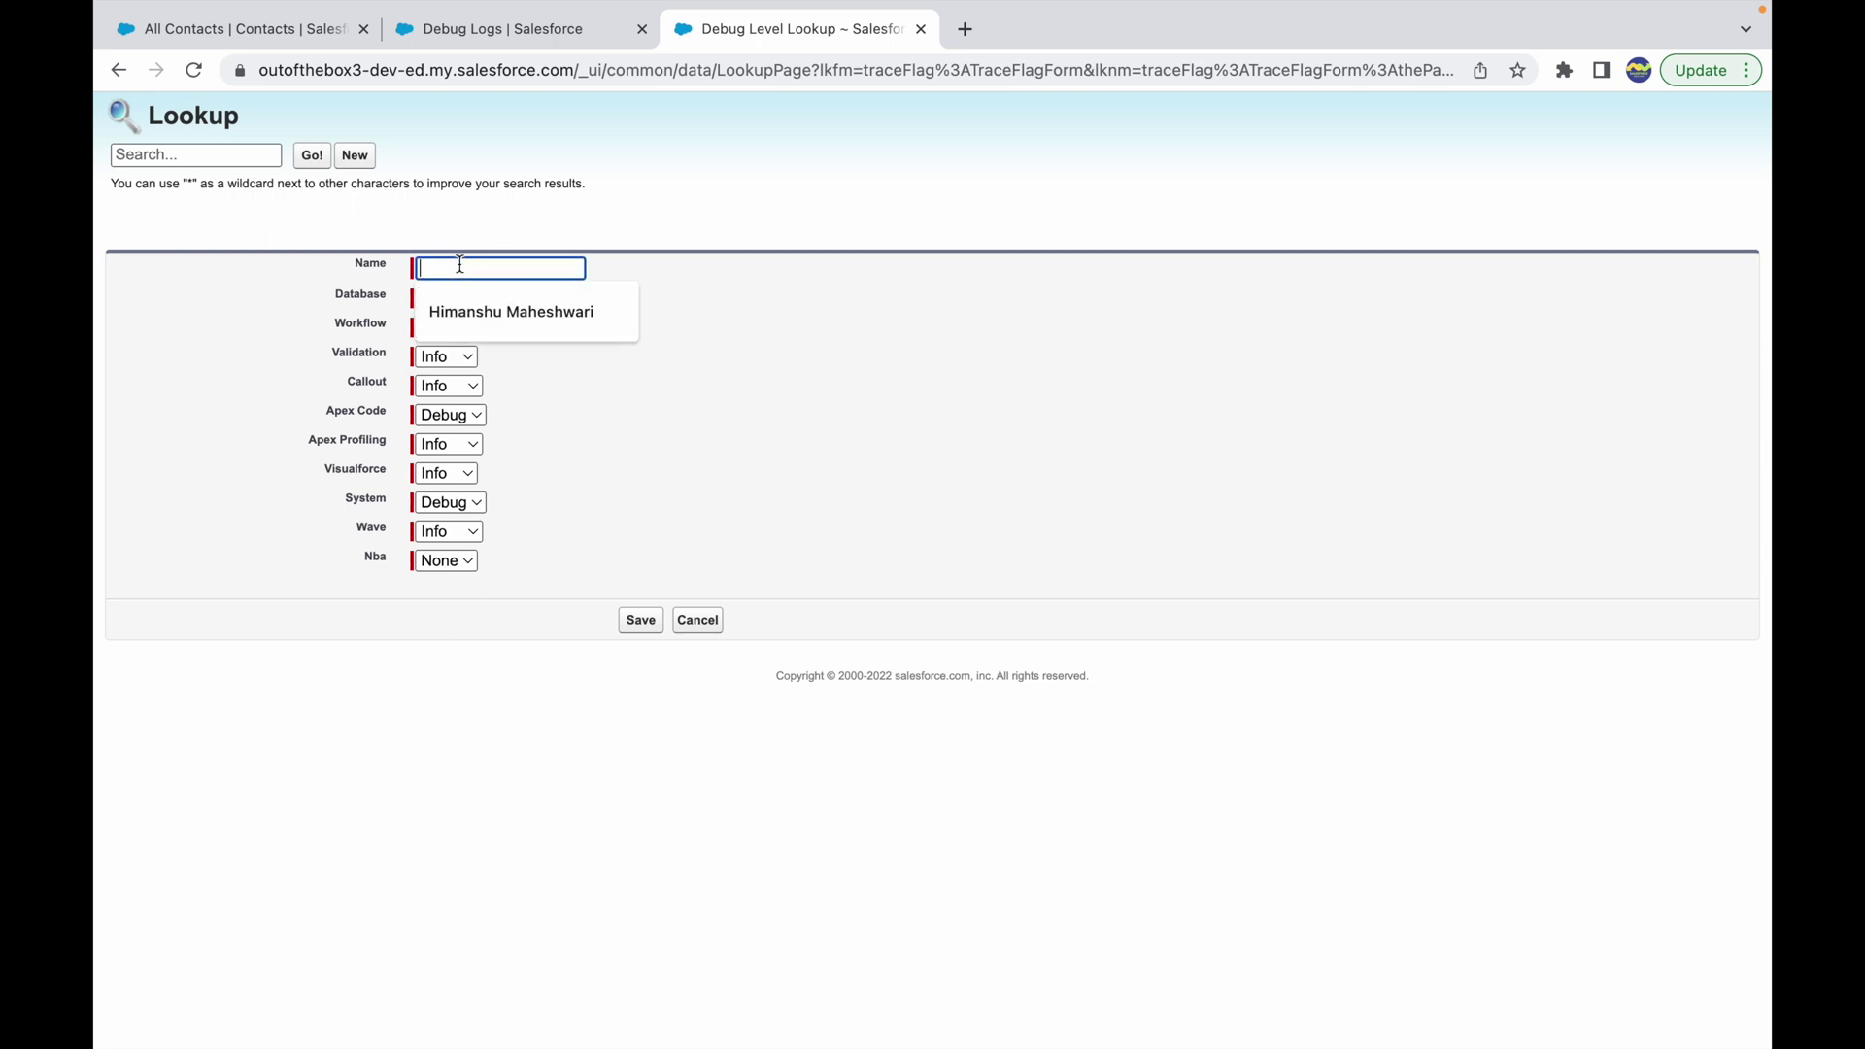
type("Trainer Log")
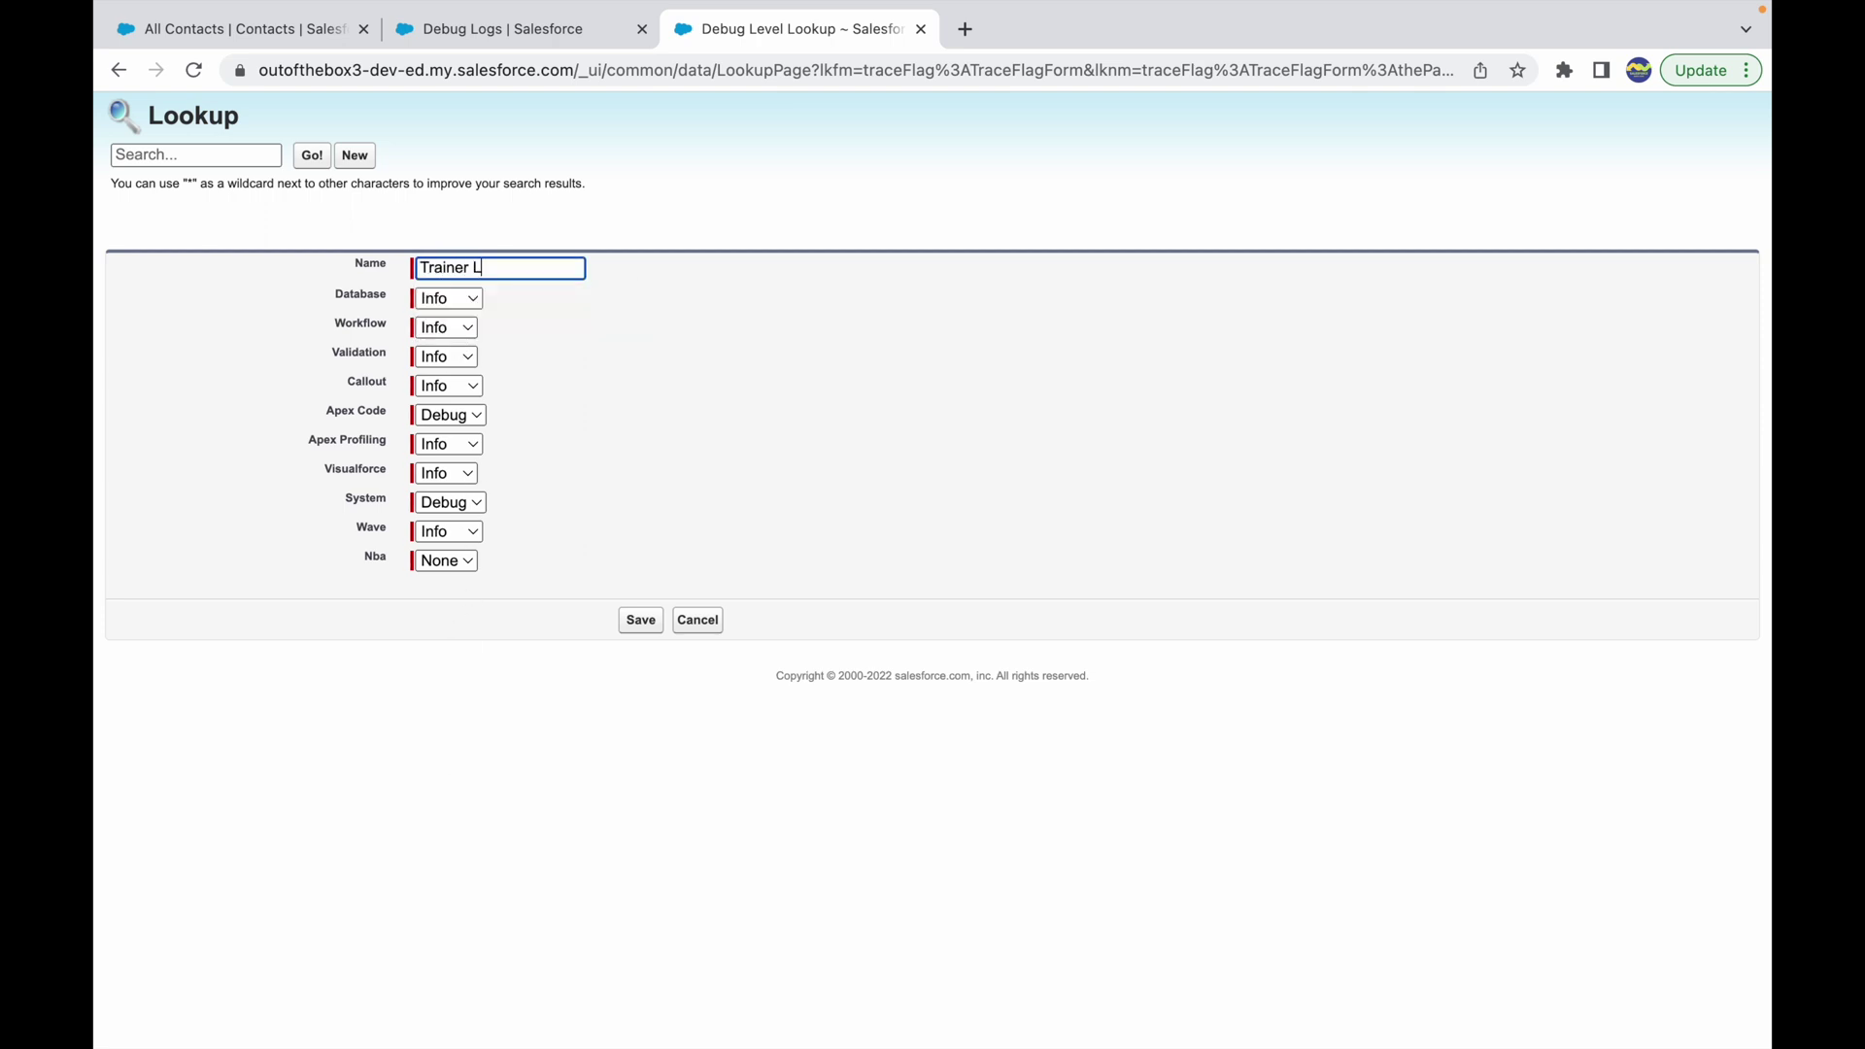
left_click(462, 296)
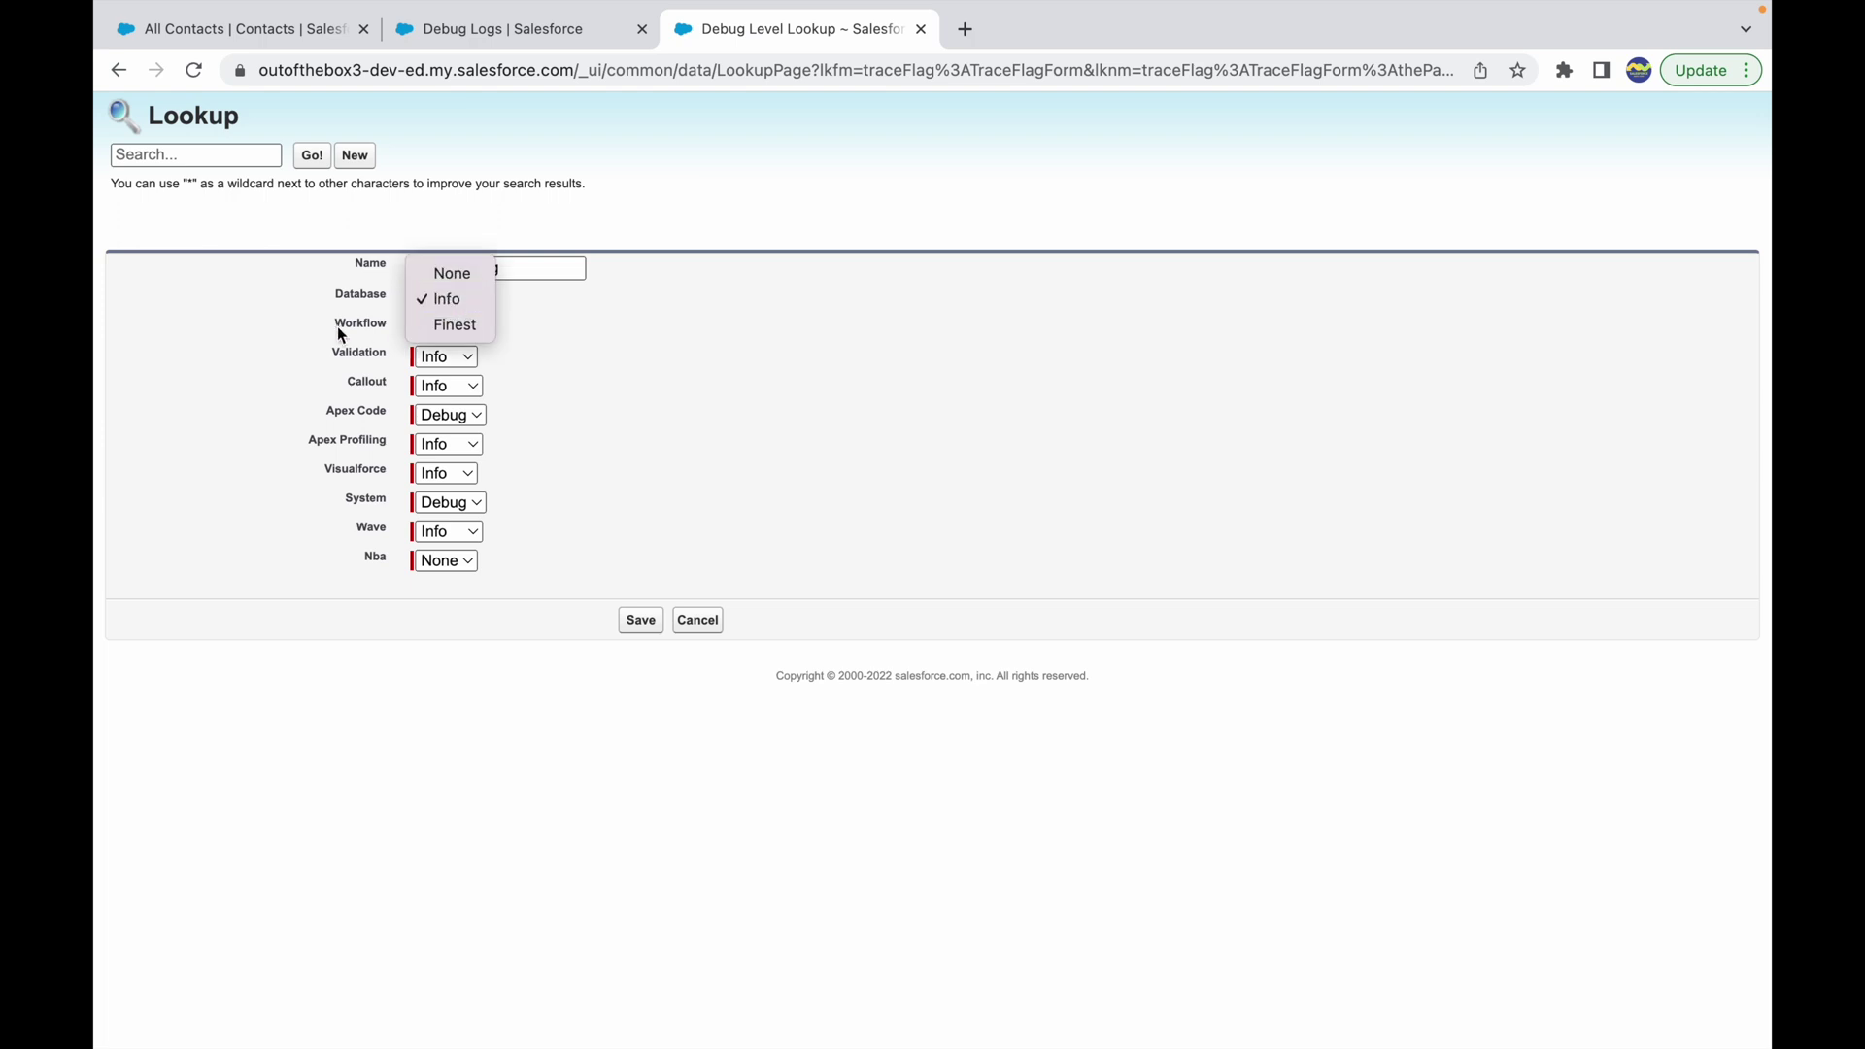
left_click(338, 301)
double_click(354, 293)
left_click(595, 305)
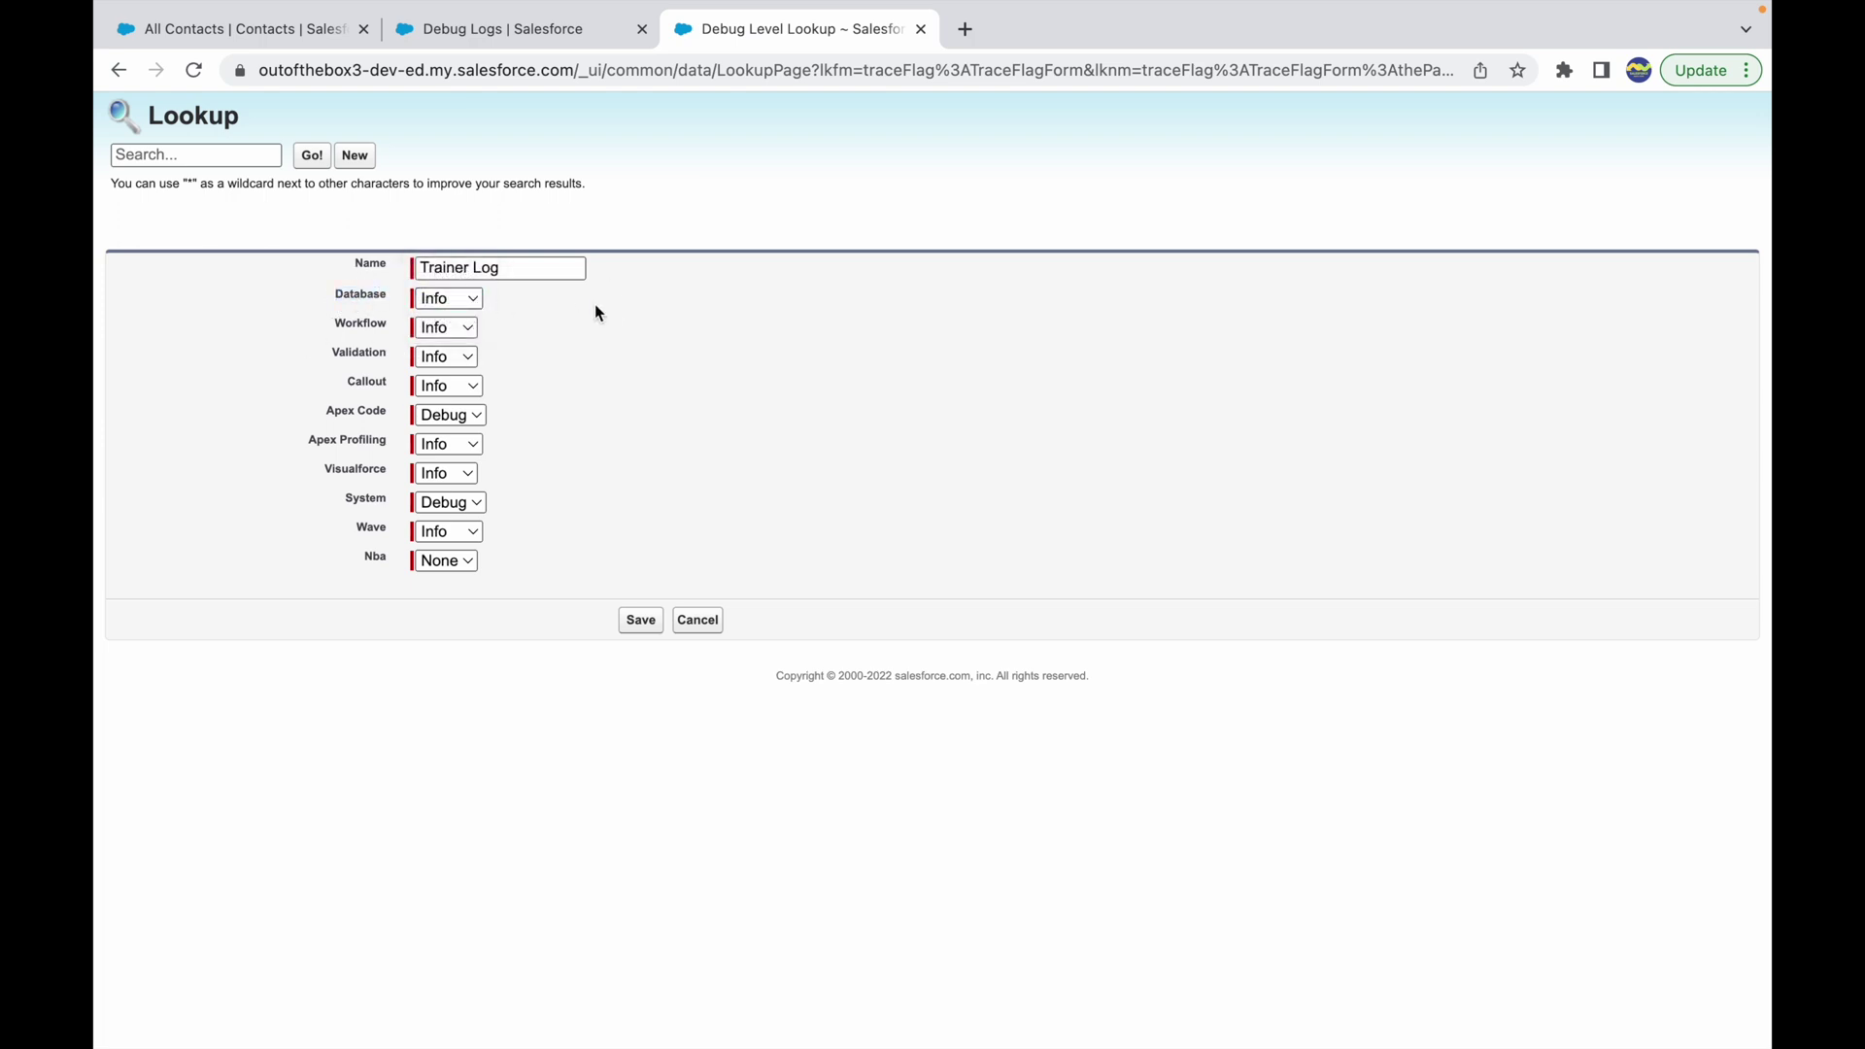
double_click(354, 325)
left_click(544, 363)
double_click(361, 357)
left_click(367, 414)
left_click(651, 501)
- Set Database logging to Finest and adjust the Workflow, Apex Code and Validation levels
left_click(447, 299)
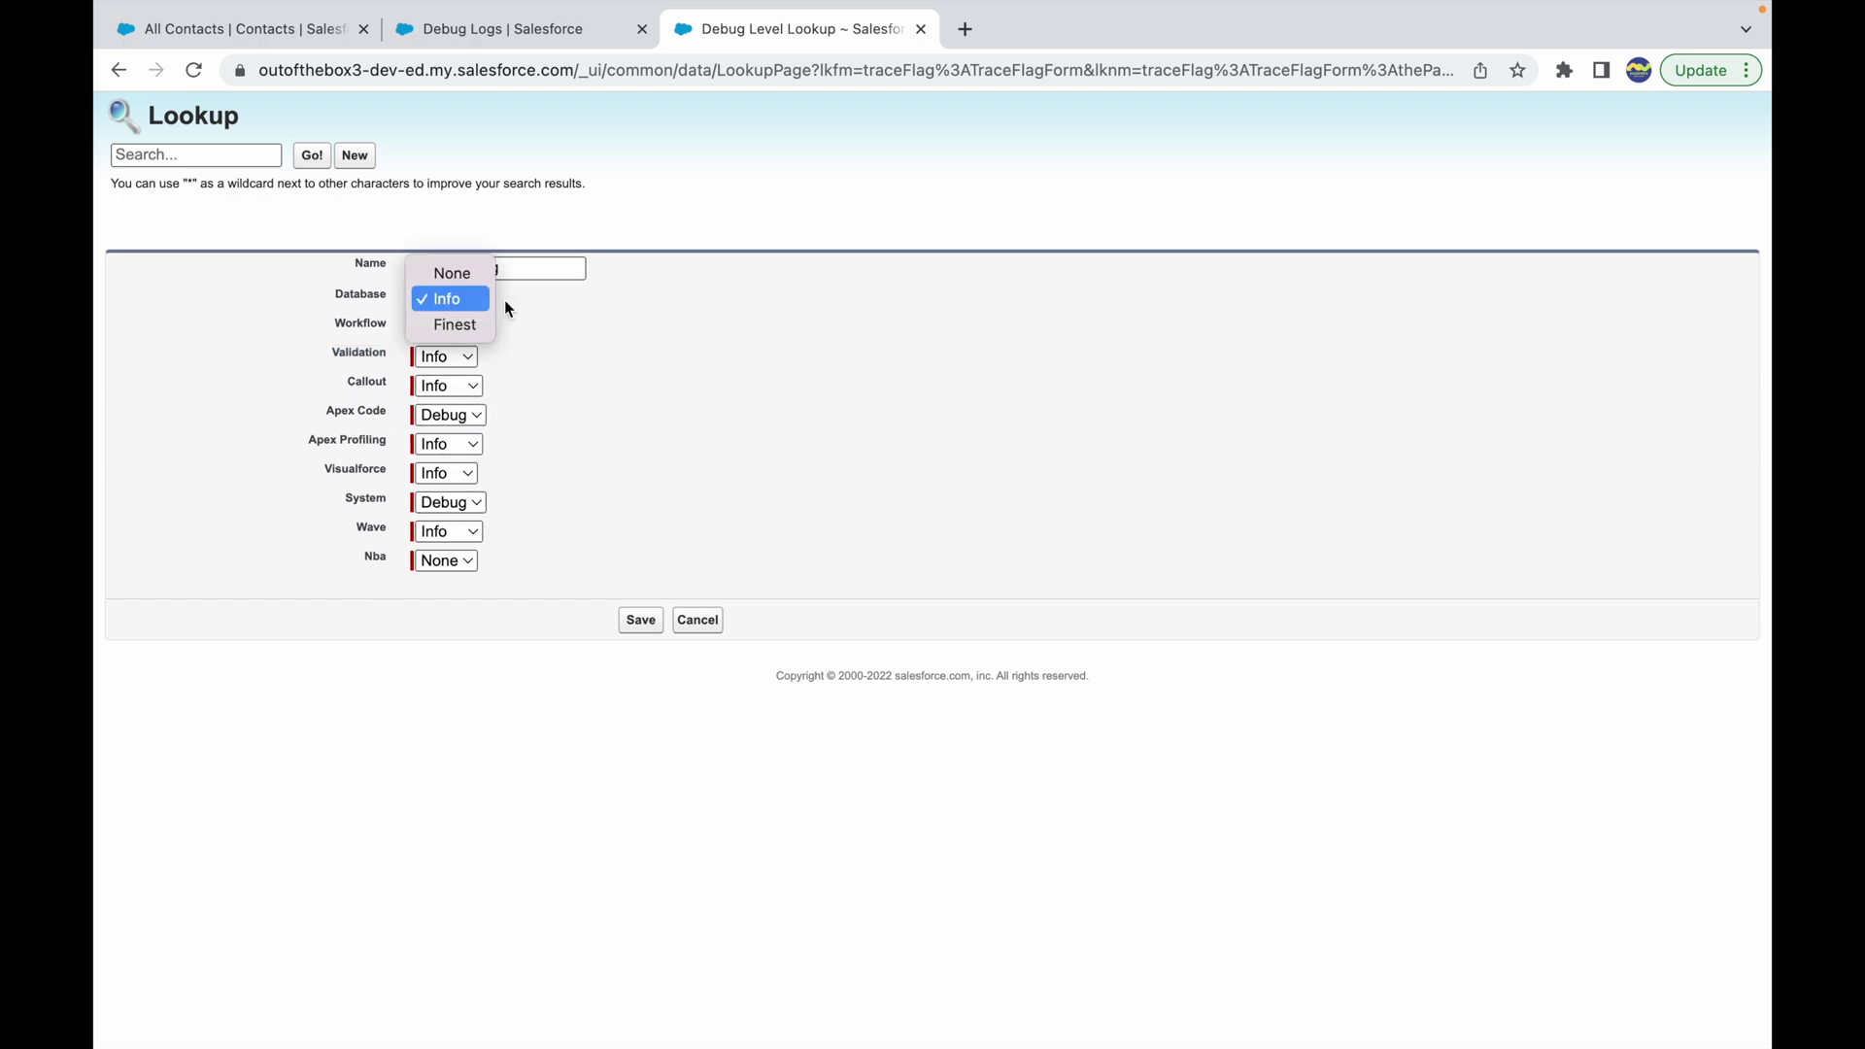
left_click(445, 326)
left_click(451, 330)
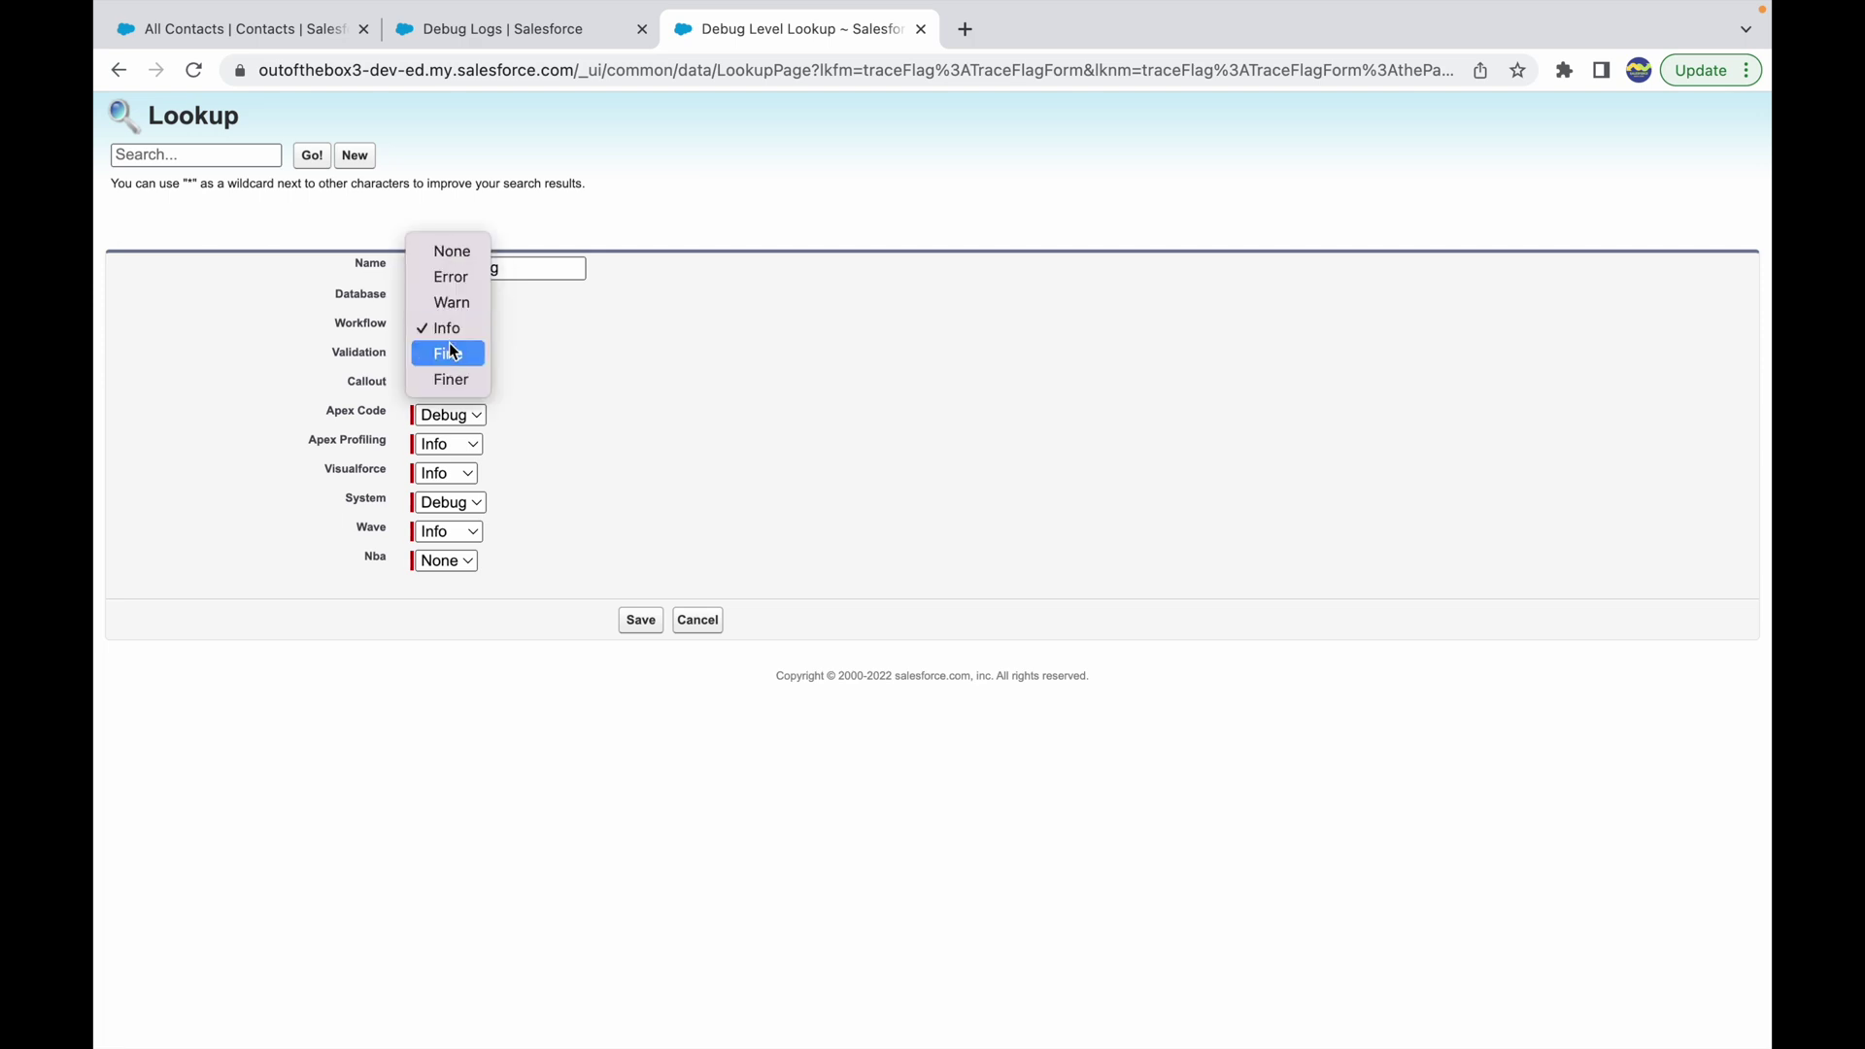
left_click(447, 356)
left_click(445, 415)
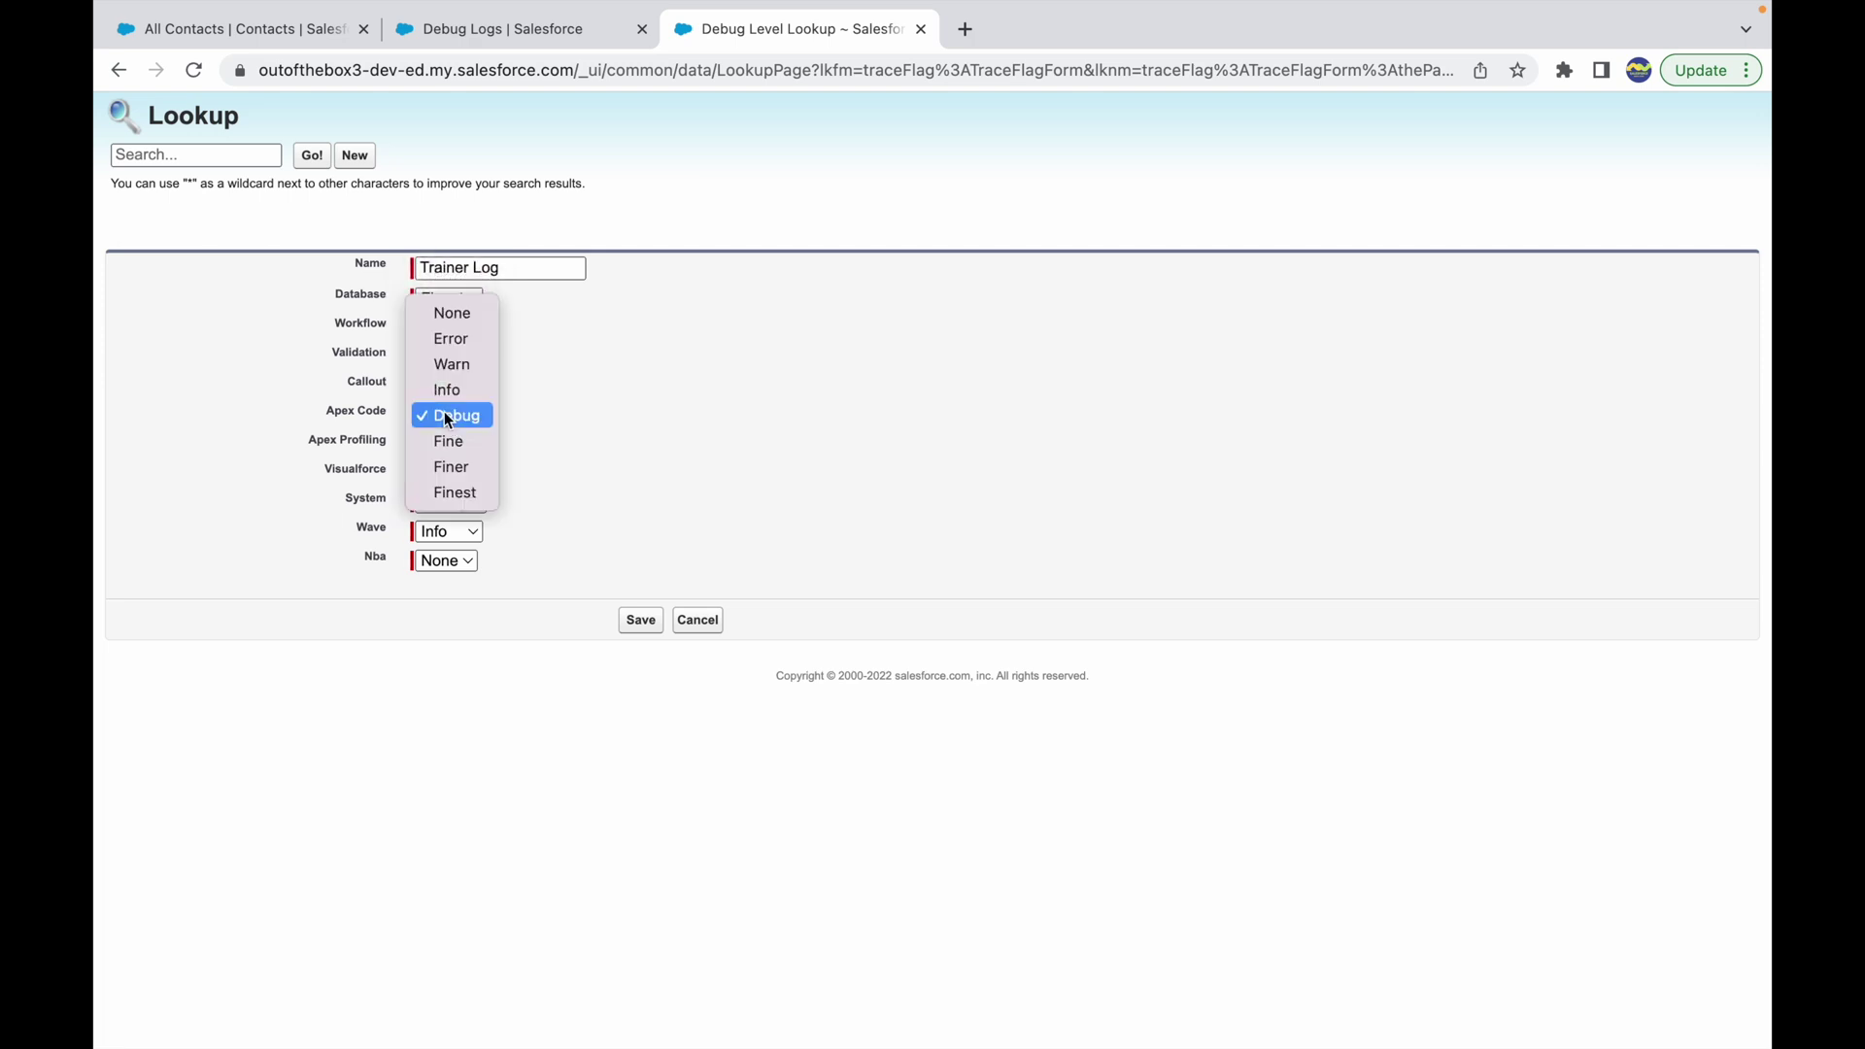
left_click(445, 491)
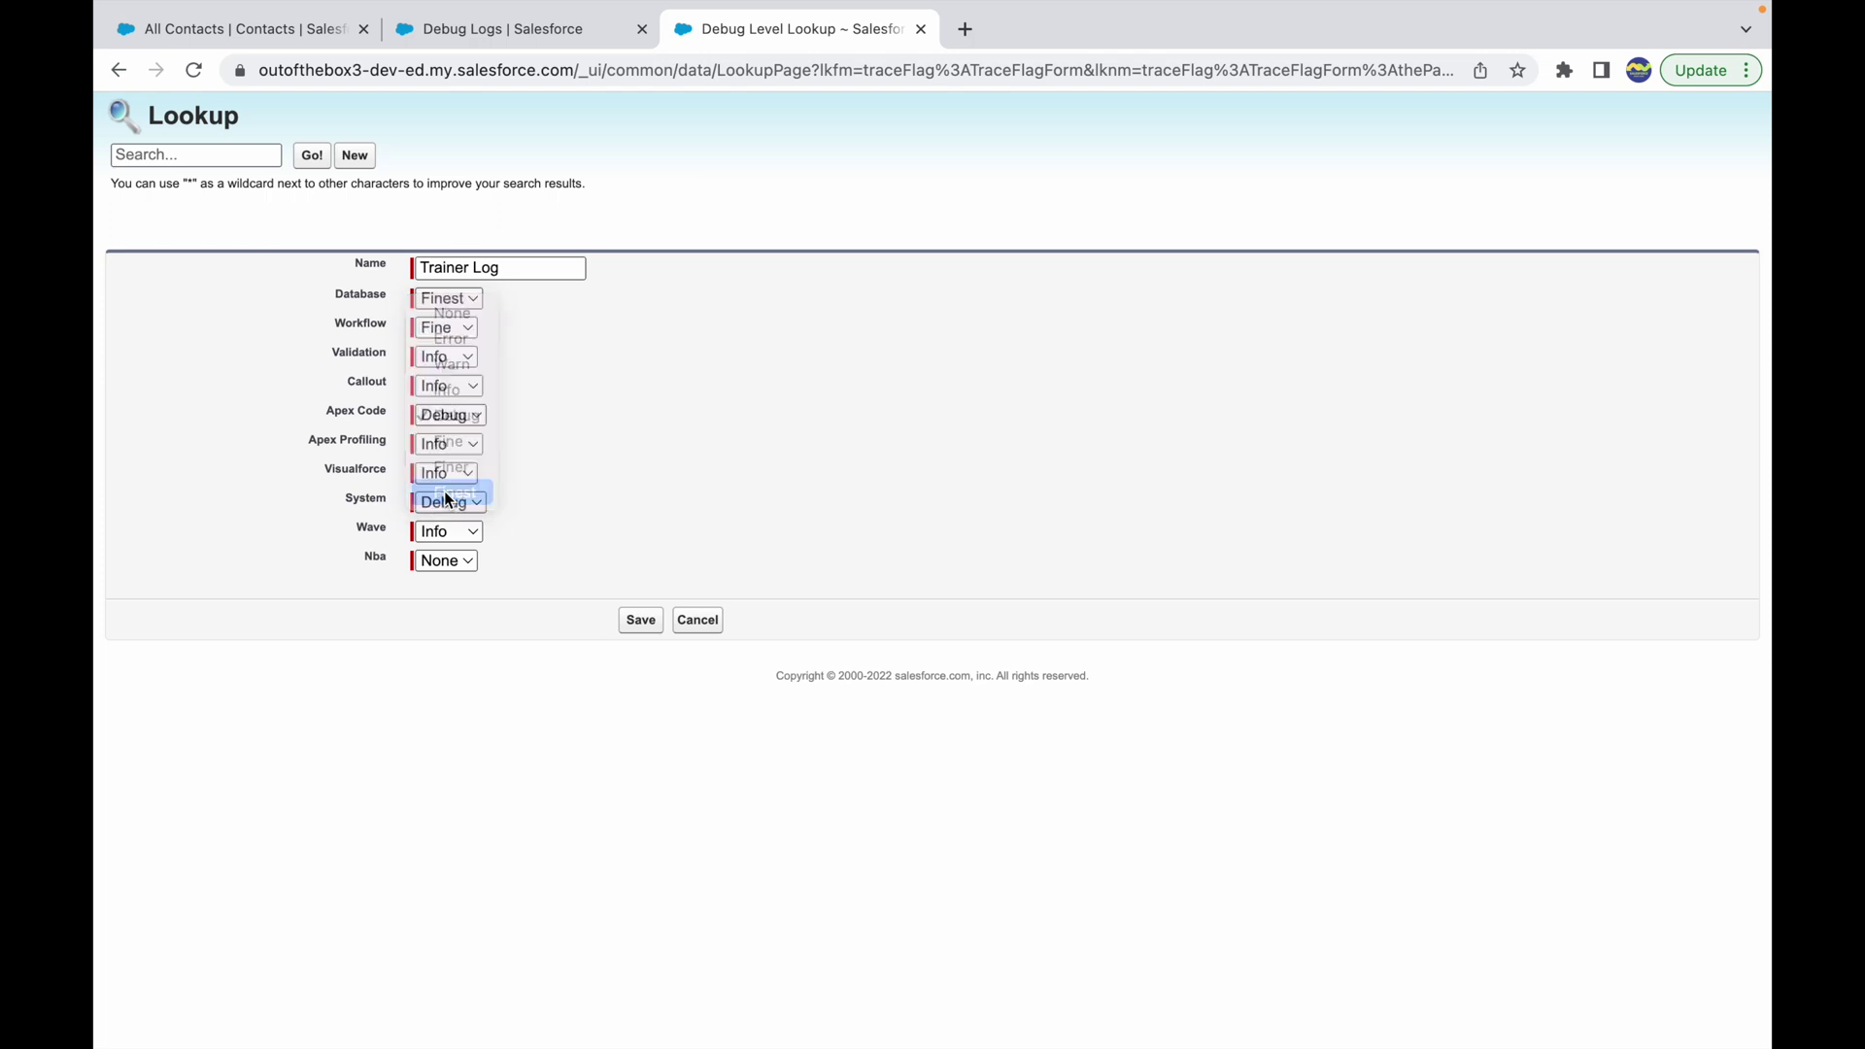
left_click(436, 351)
left_click(458, 361)
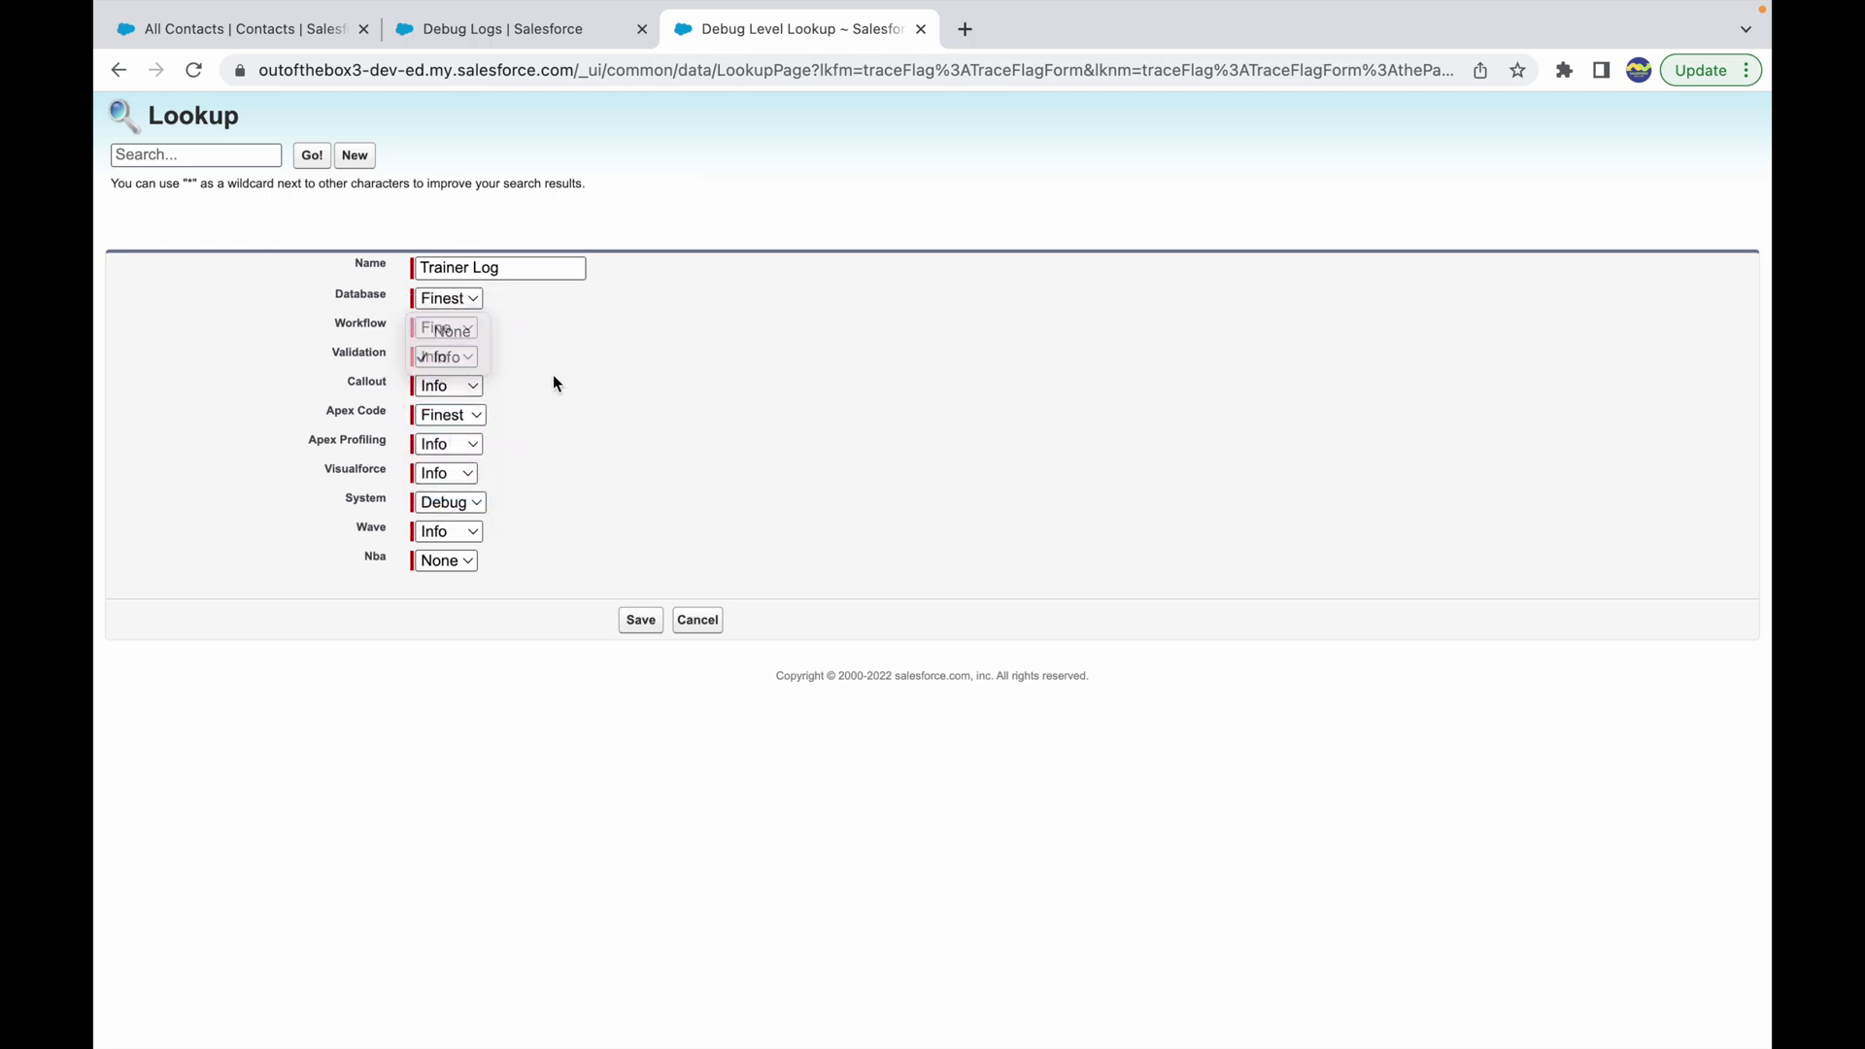
left_click(443, 356)
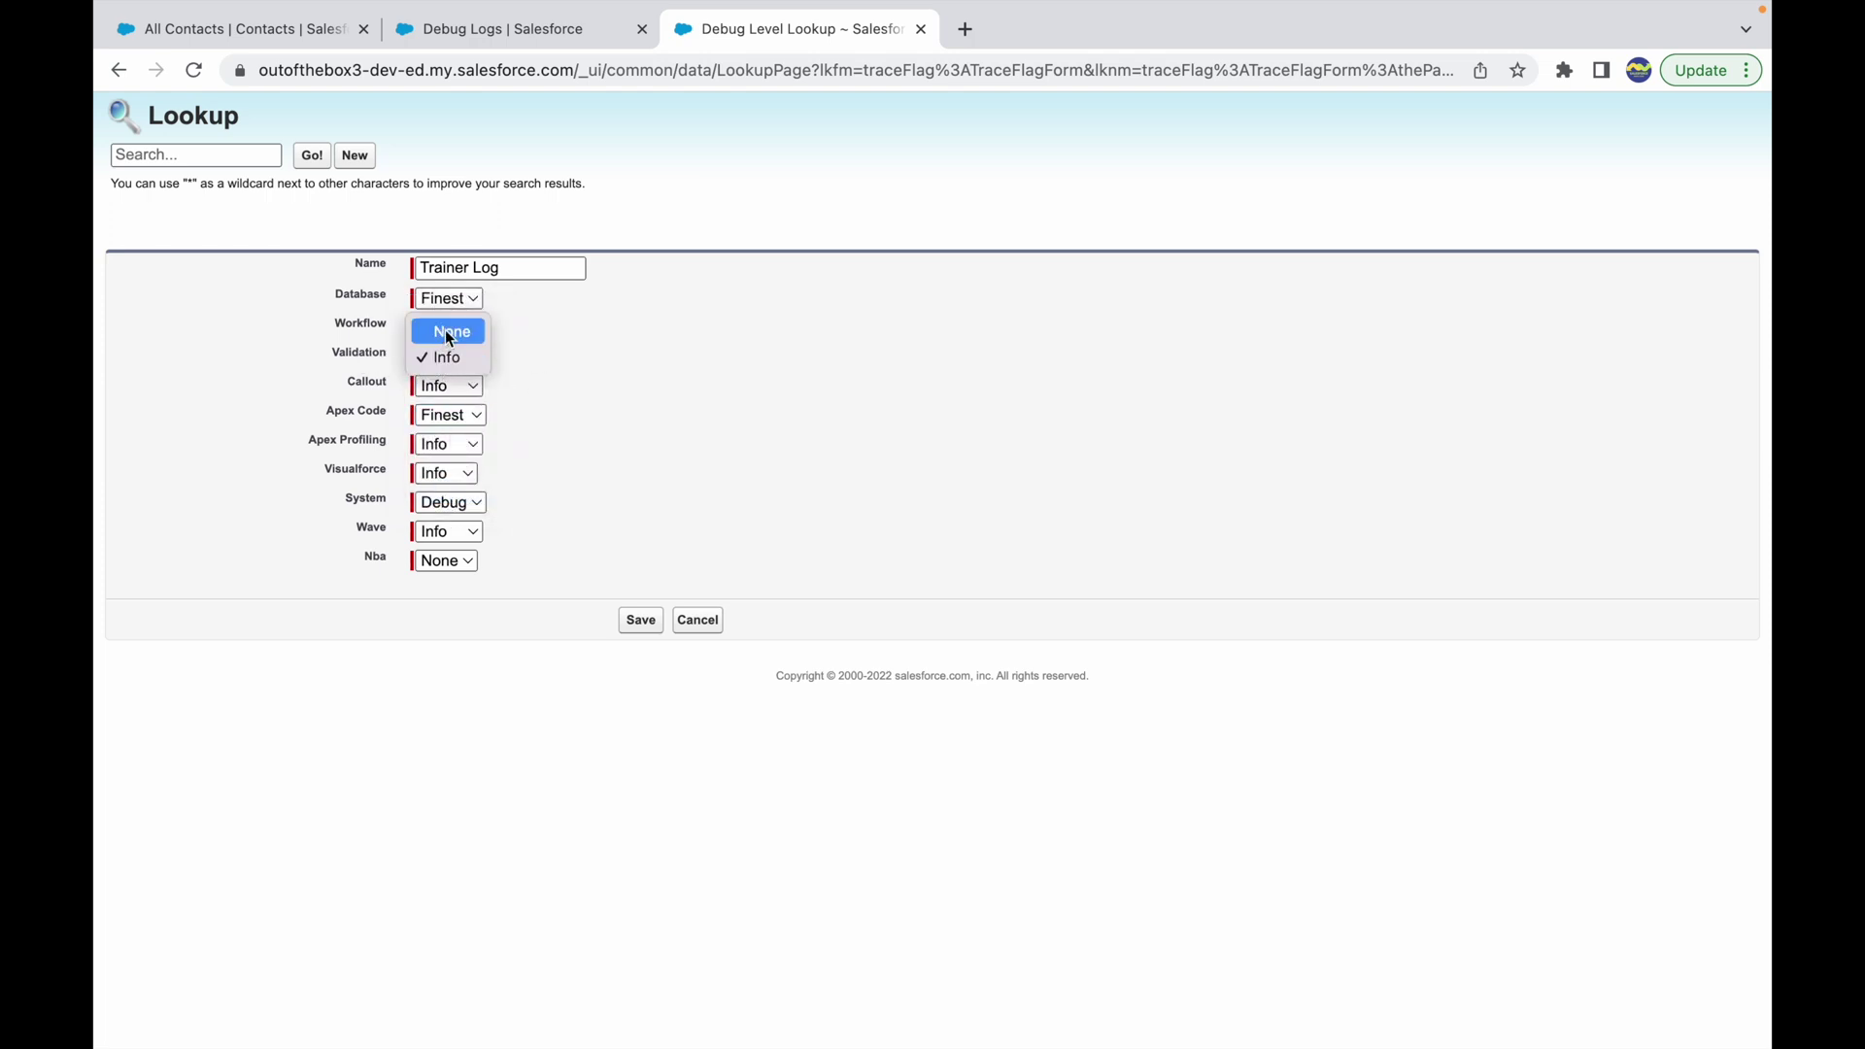
left_click(447, 331)
left_click(439, 362)
key("Escape")
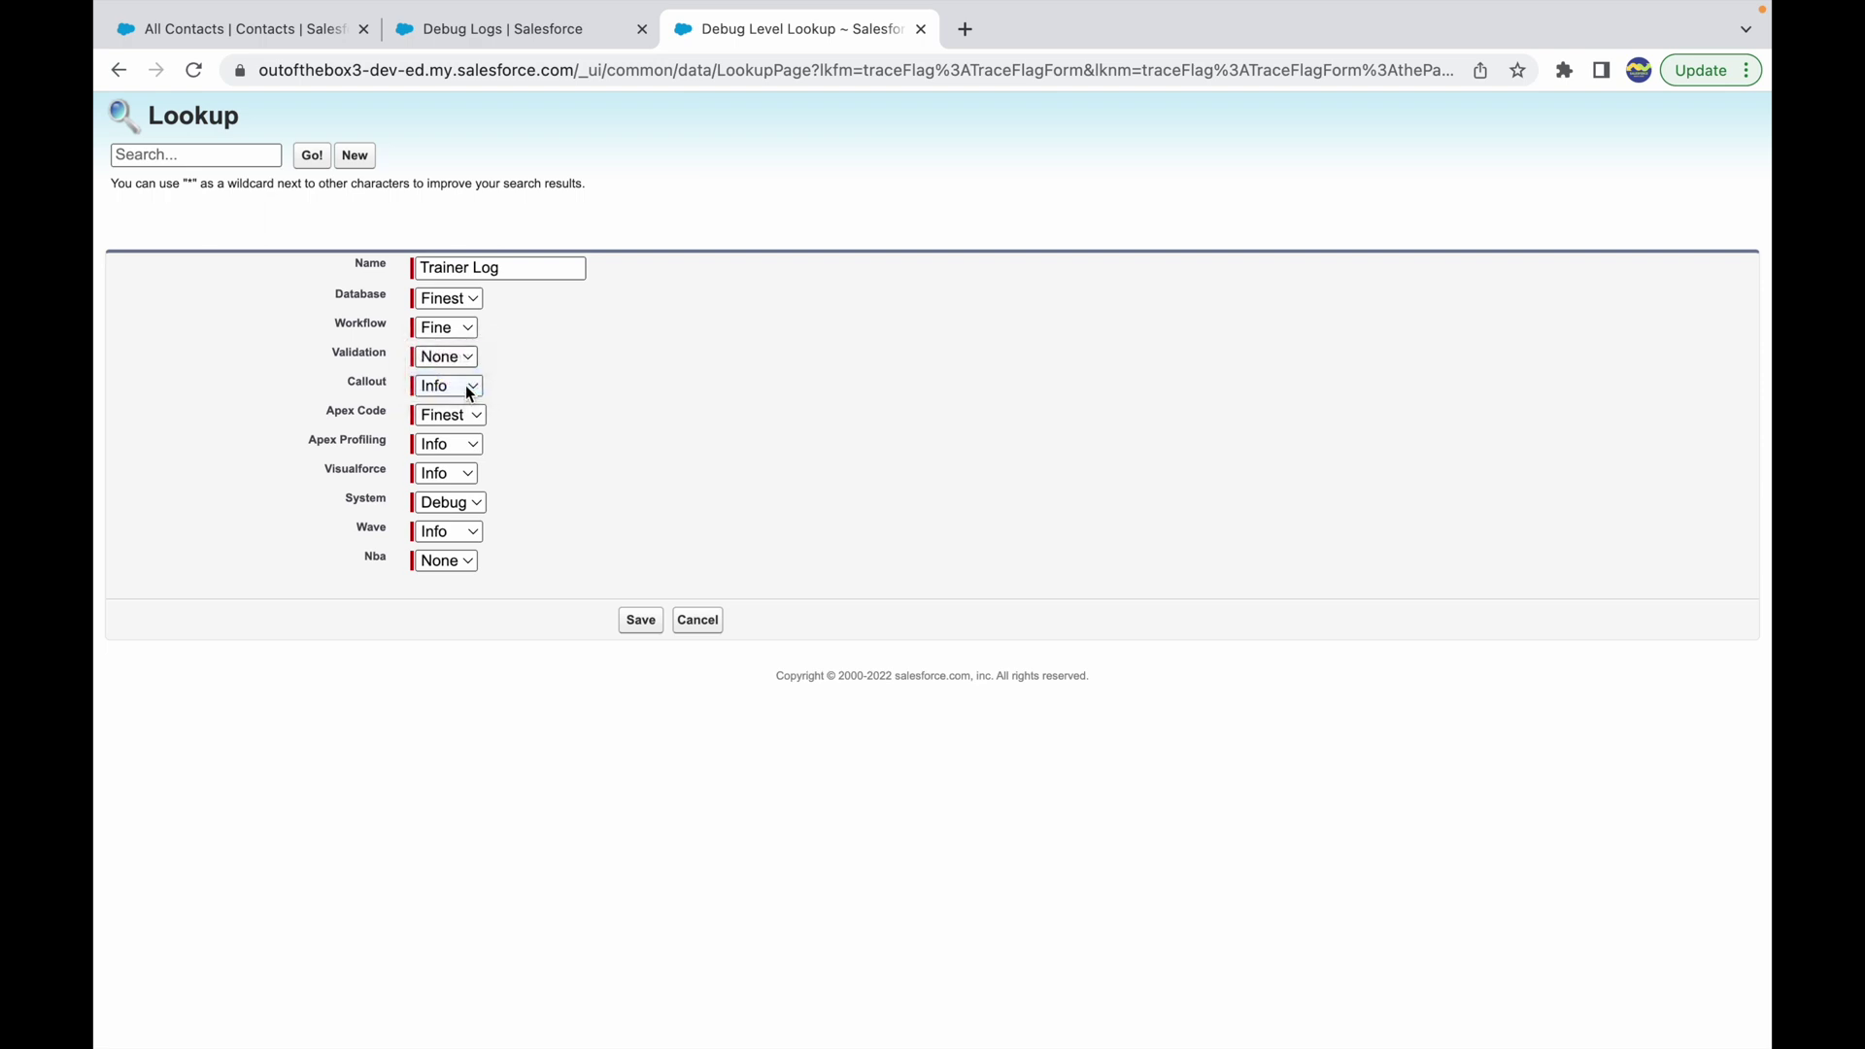
- Set Apex Code to Finer and Apex Profiling, Visualforce, System, Wave and Nba to None
left_click(460, 418)
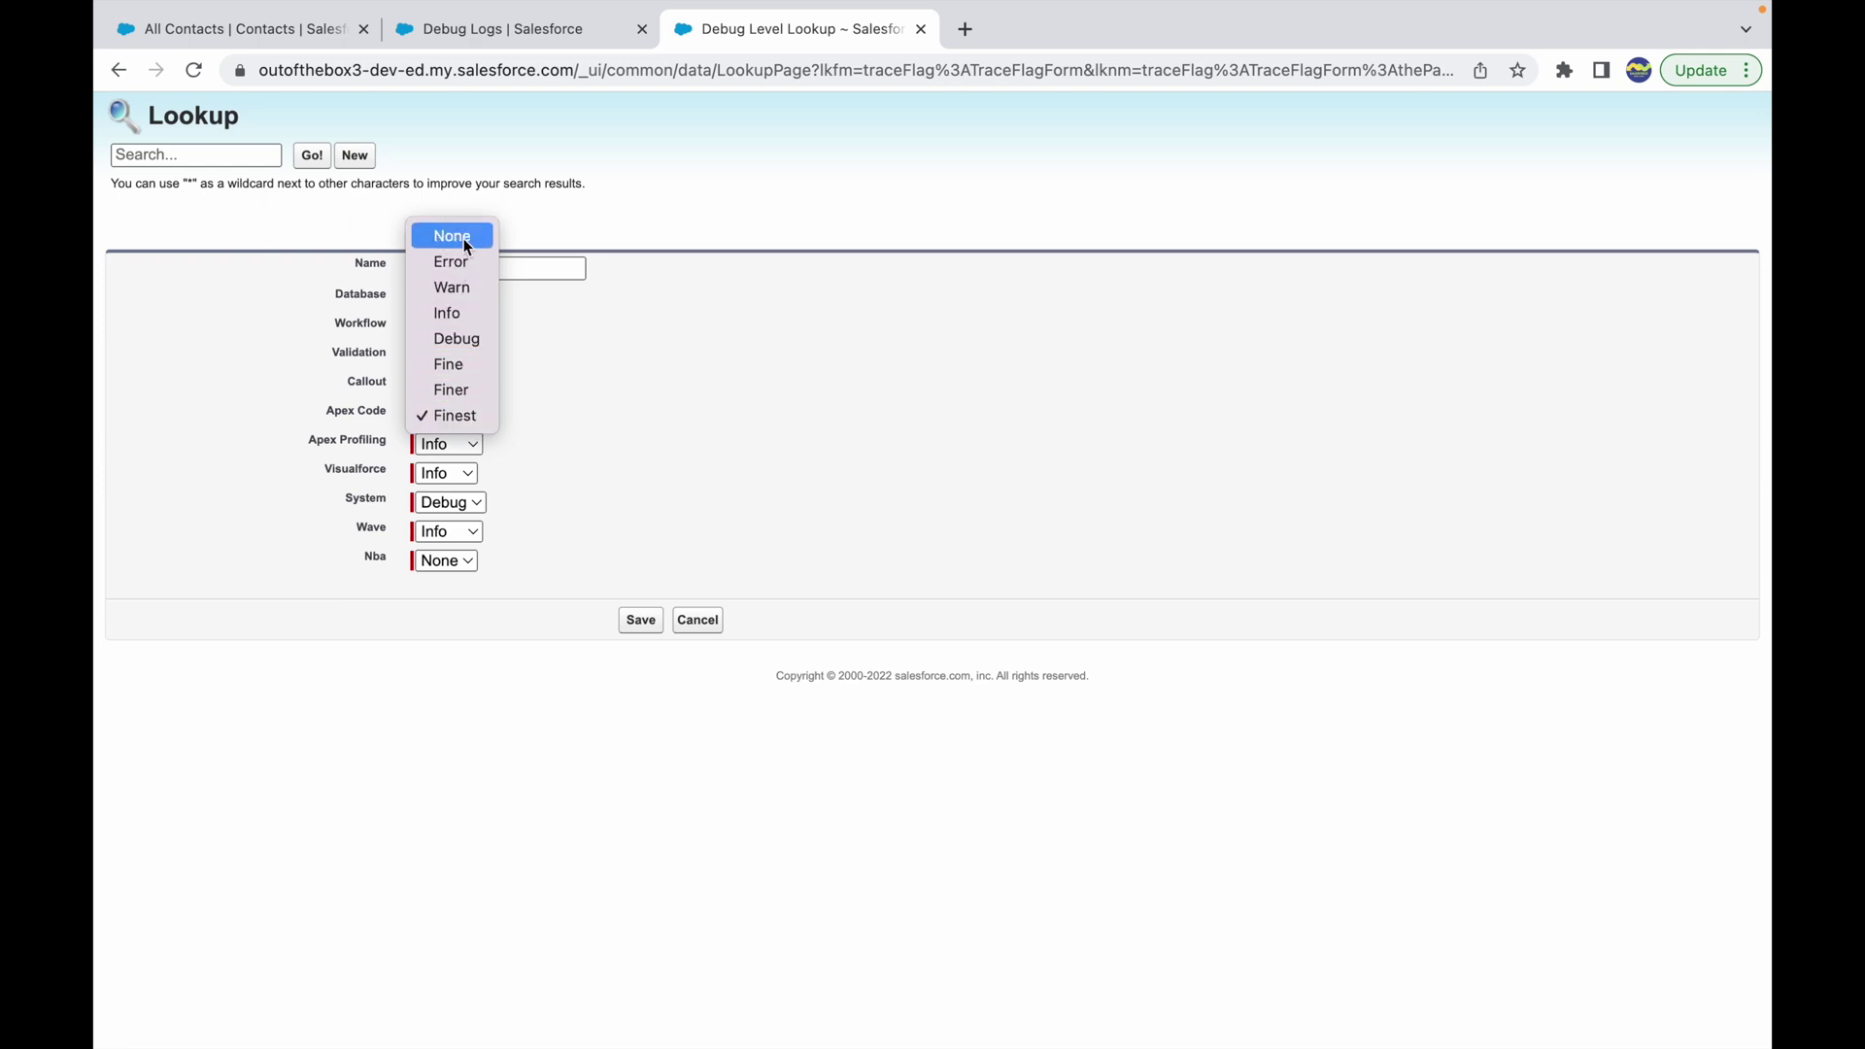
left_click(452, 389)
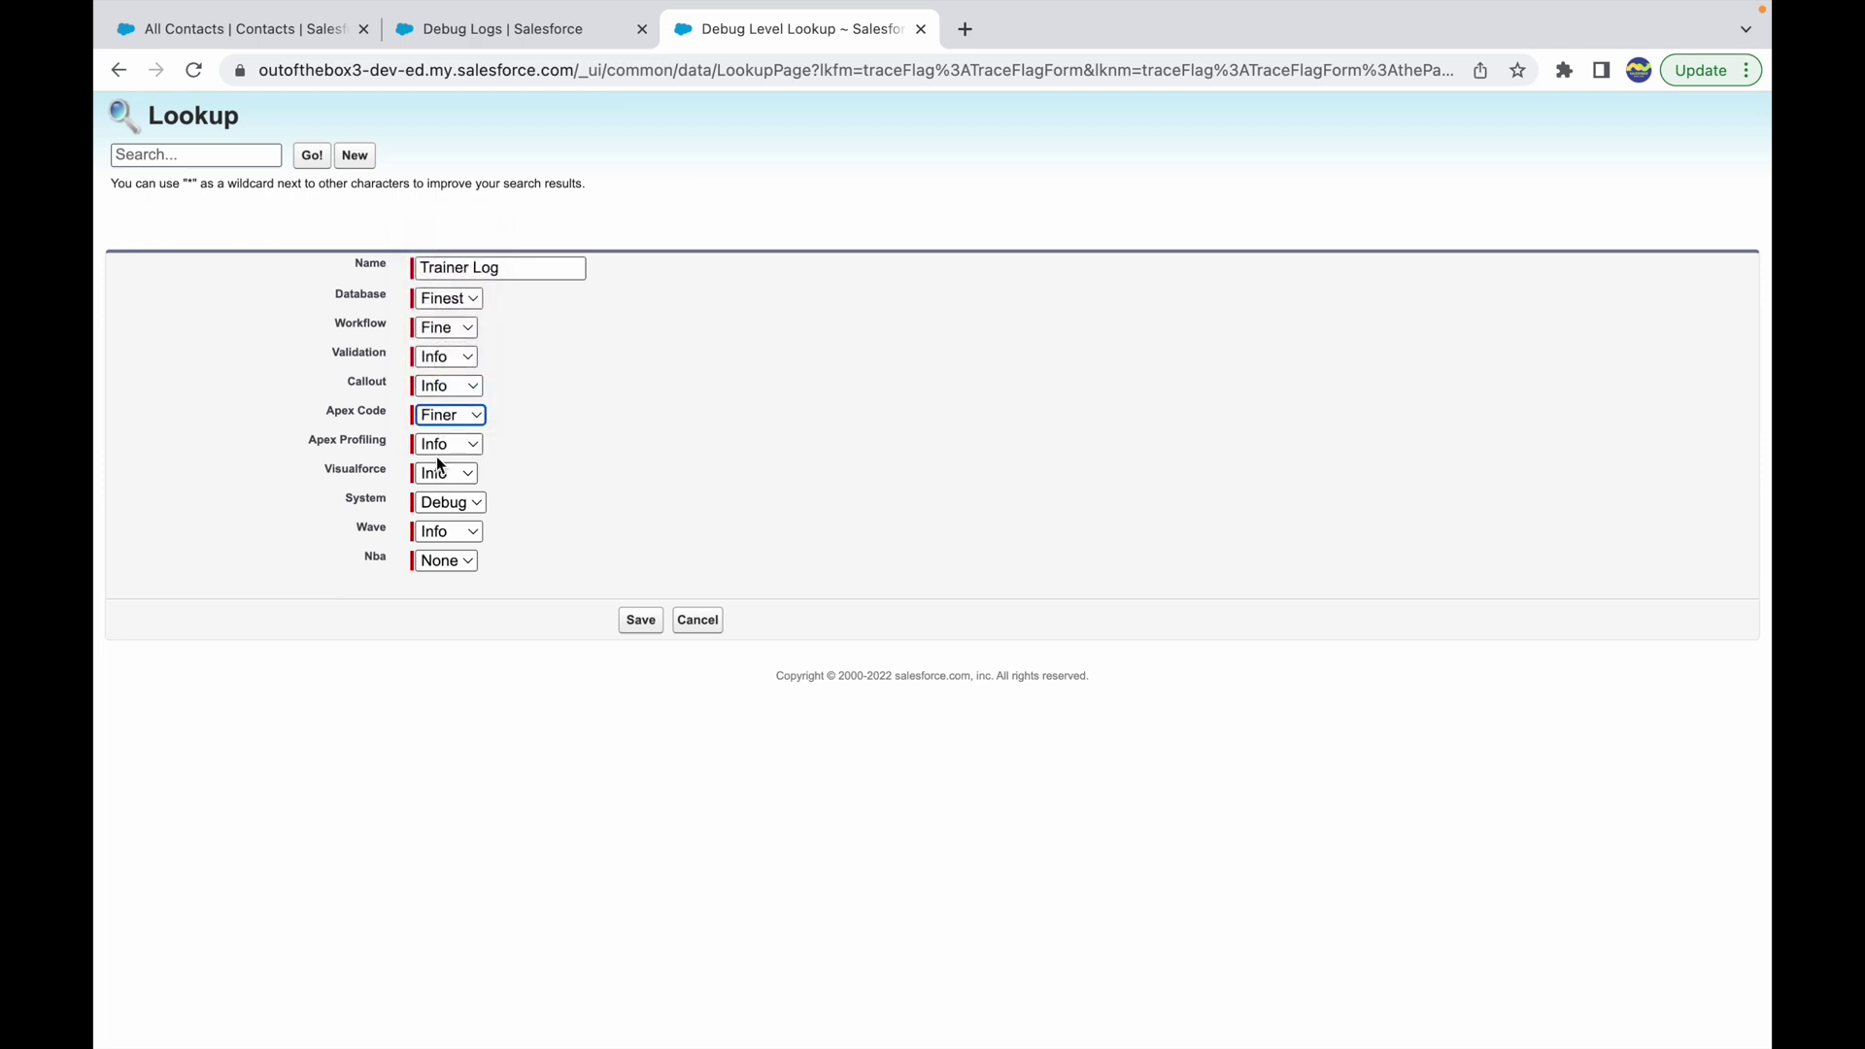
left_click(432, 446)
left_click(446, 421)
left_click(440, 472)
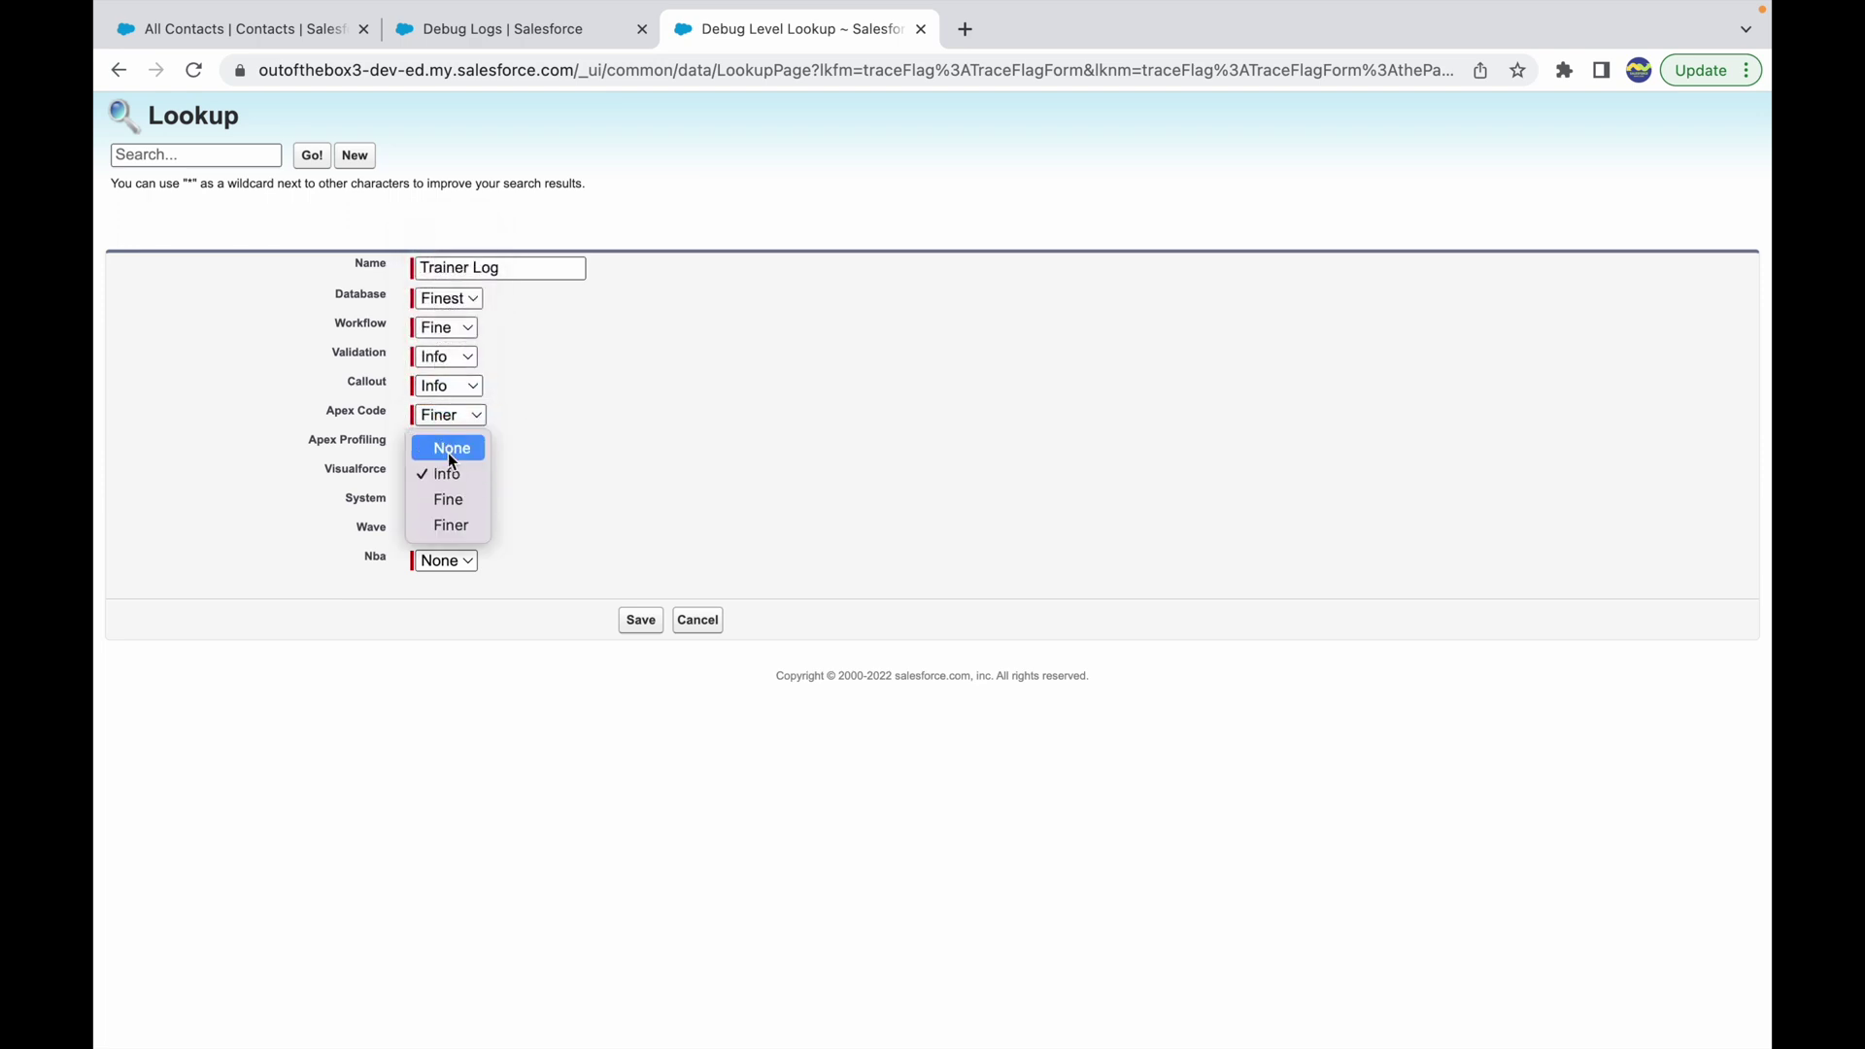
left_click(447, 453)
left_click(437, 502)
left_click(449, 447)
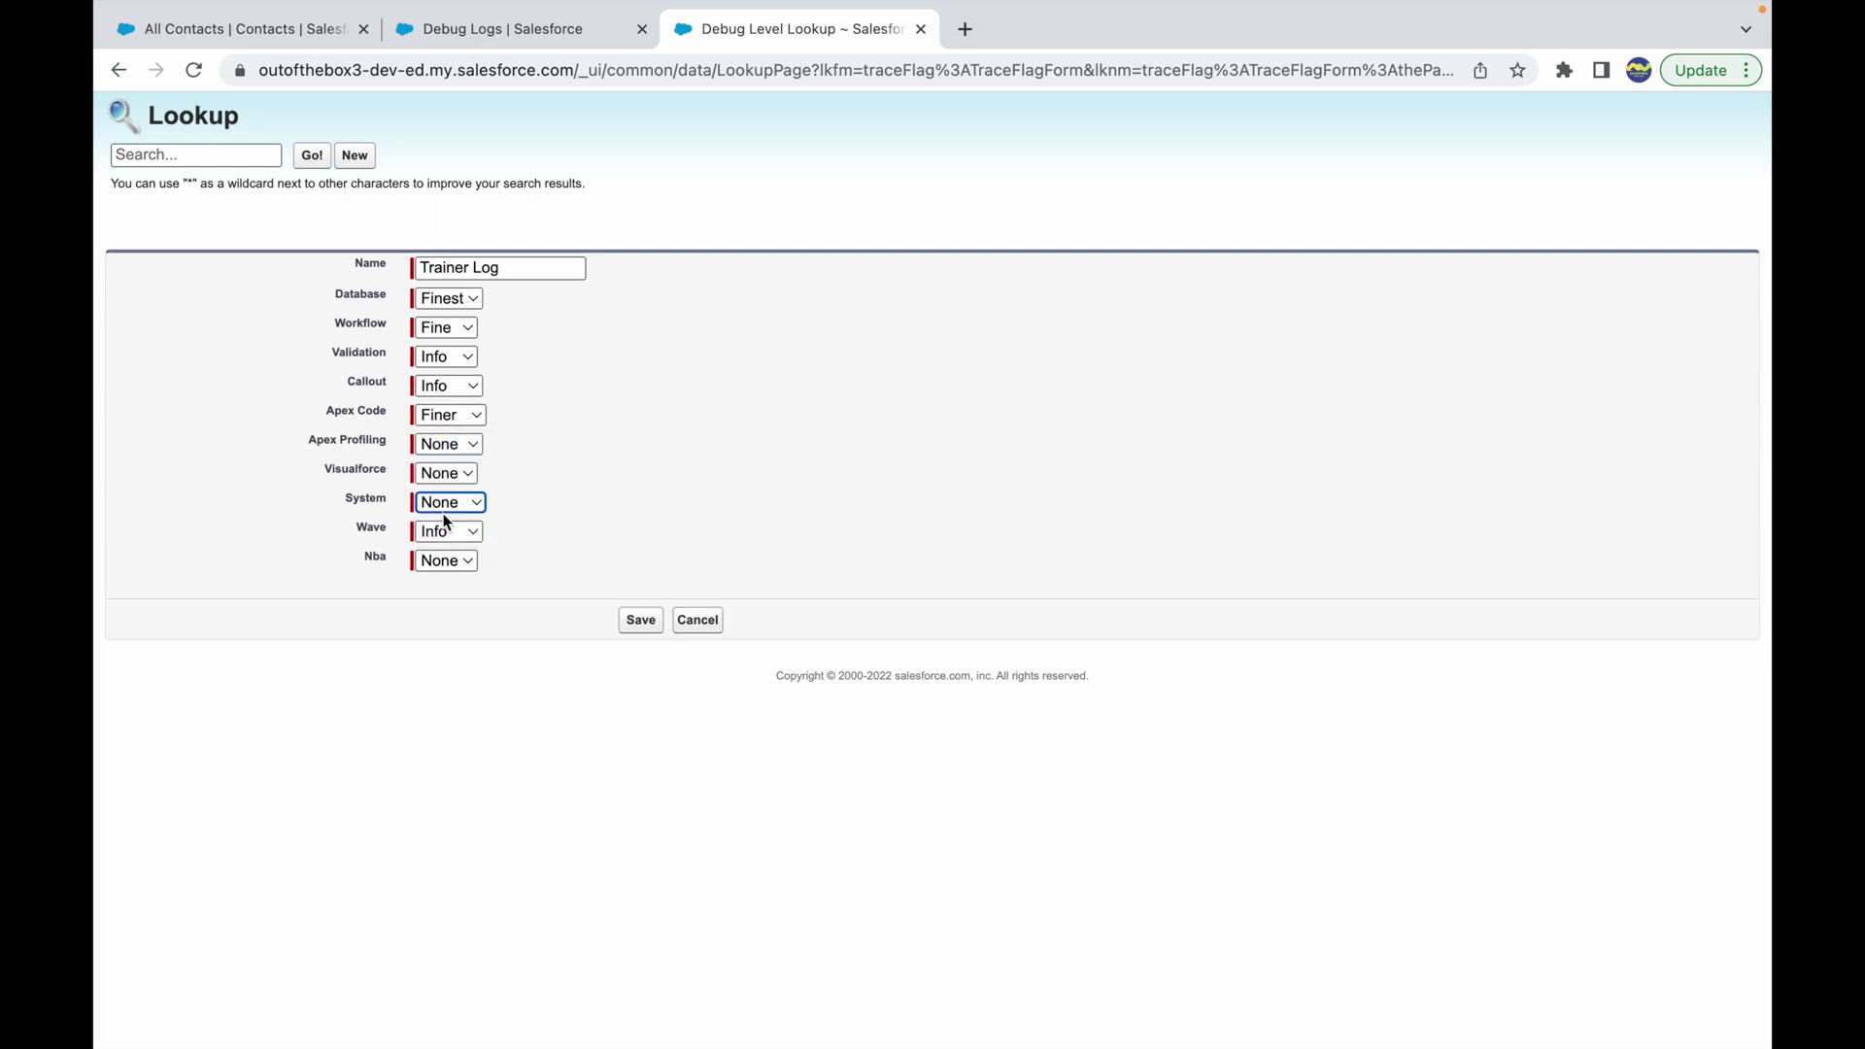
left_click(442, 530)
left_click(455, 482)
left_click(445, 563)
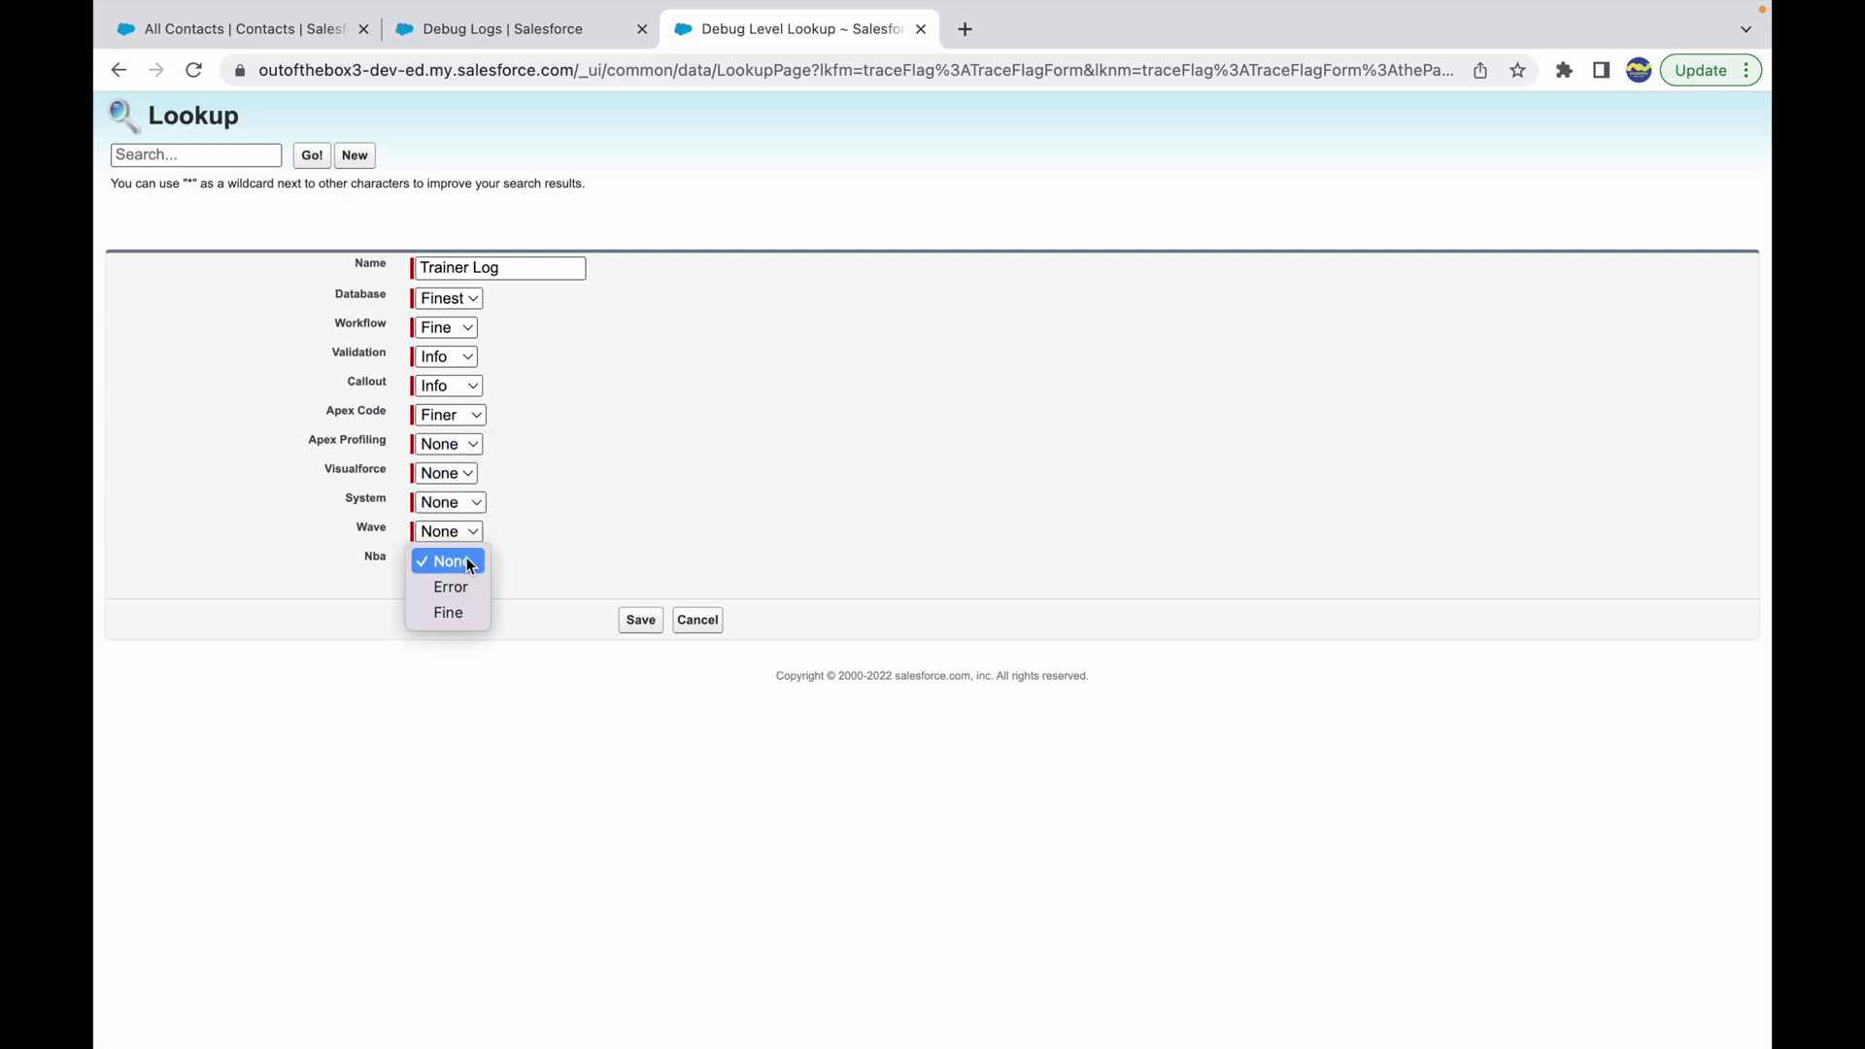
left_click(445, 560)
- Set Callout and Workflow to None and save the Trainer Log debug level
left_click(445, 390)
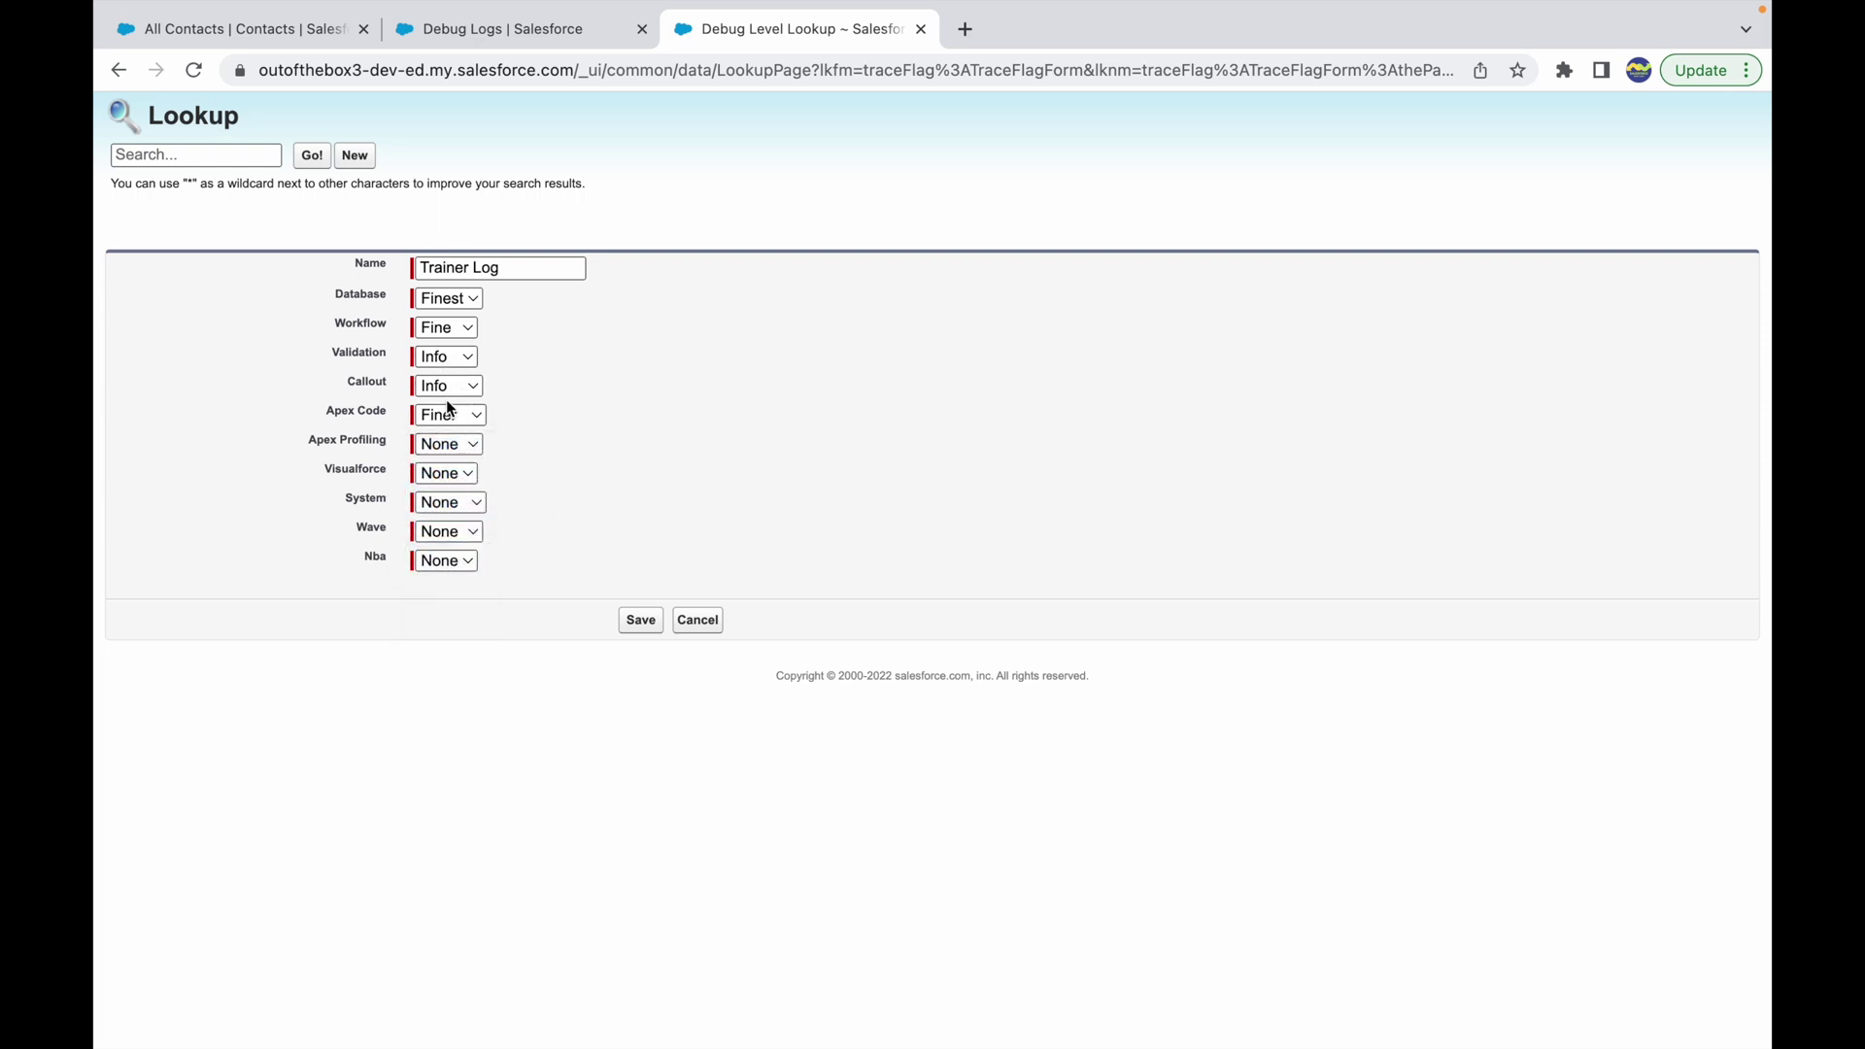
left_click(437, 345)
left_click(447, 330)
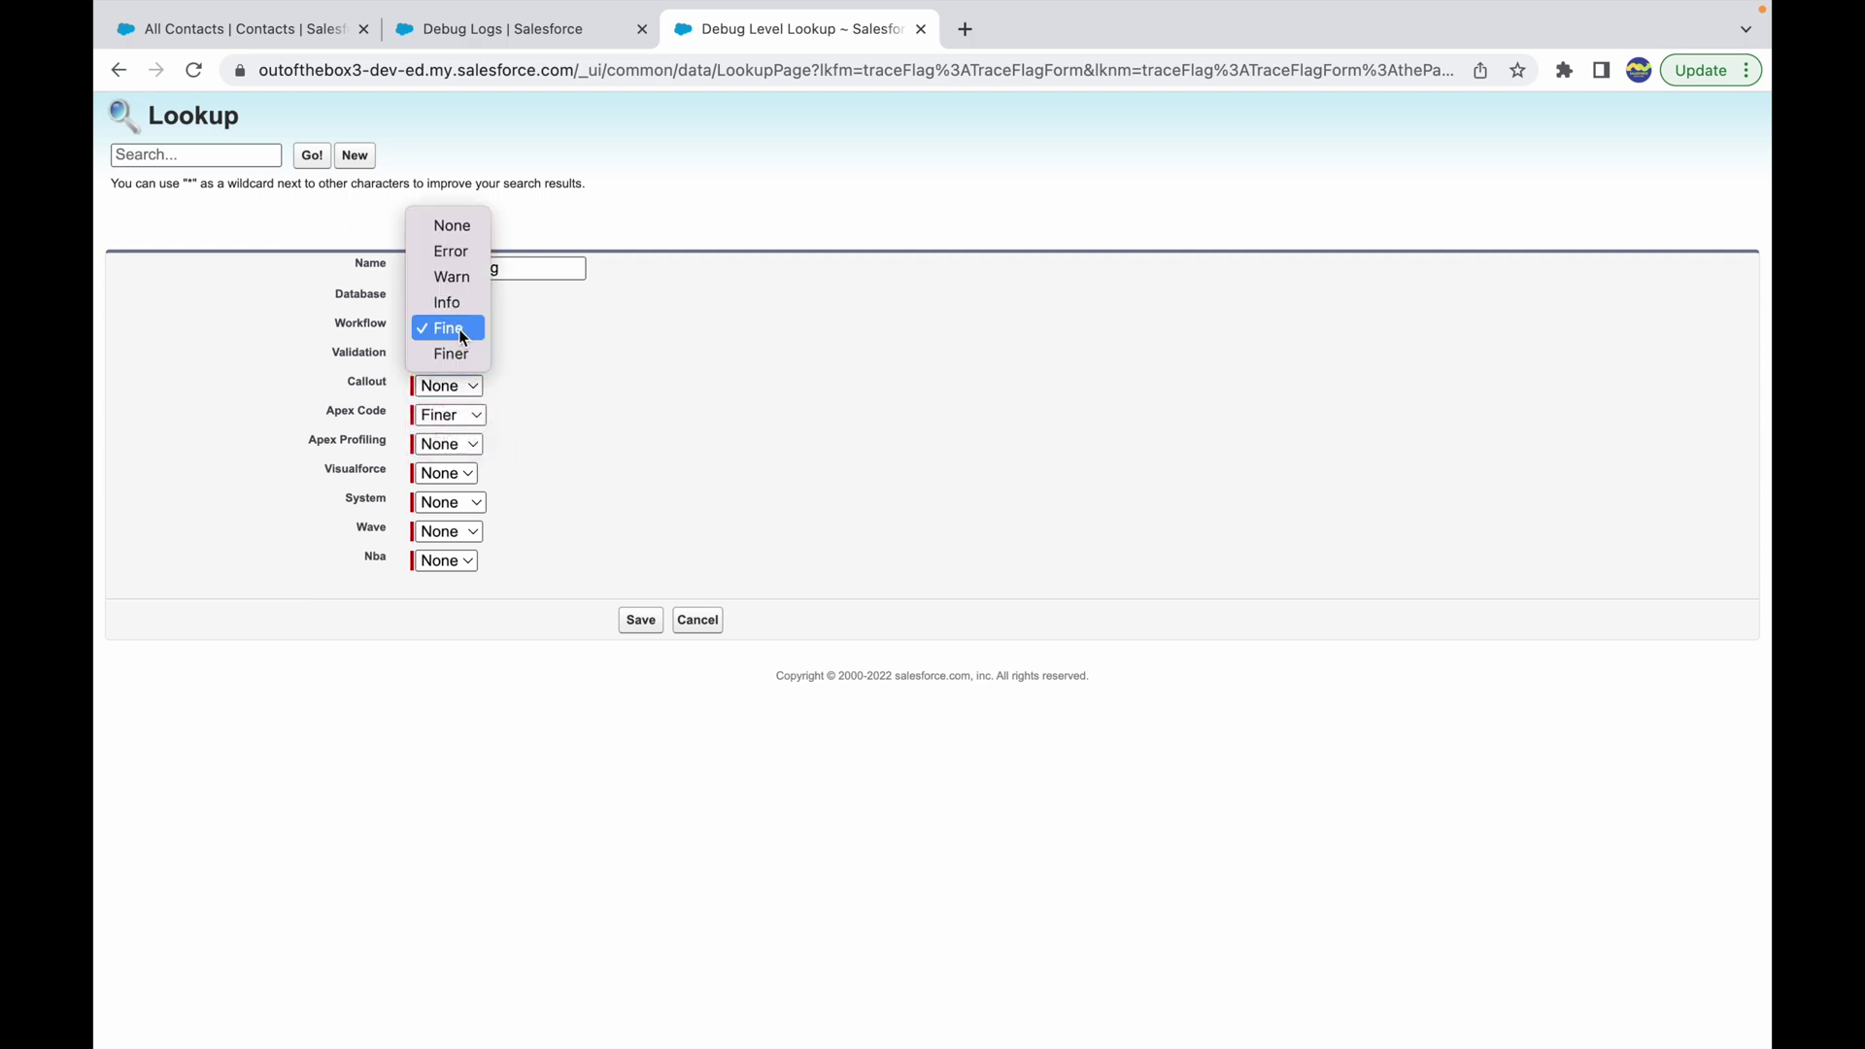
left_click(449, 224)
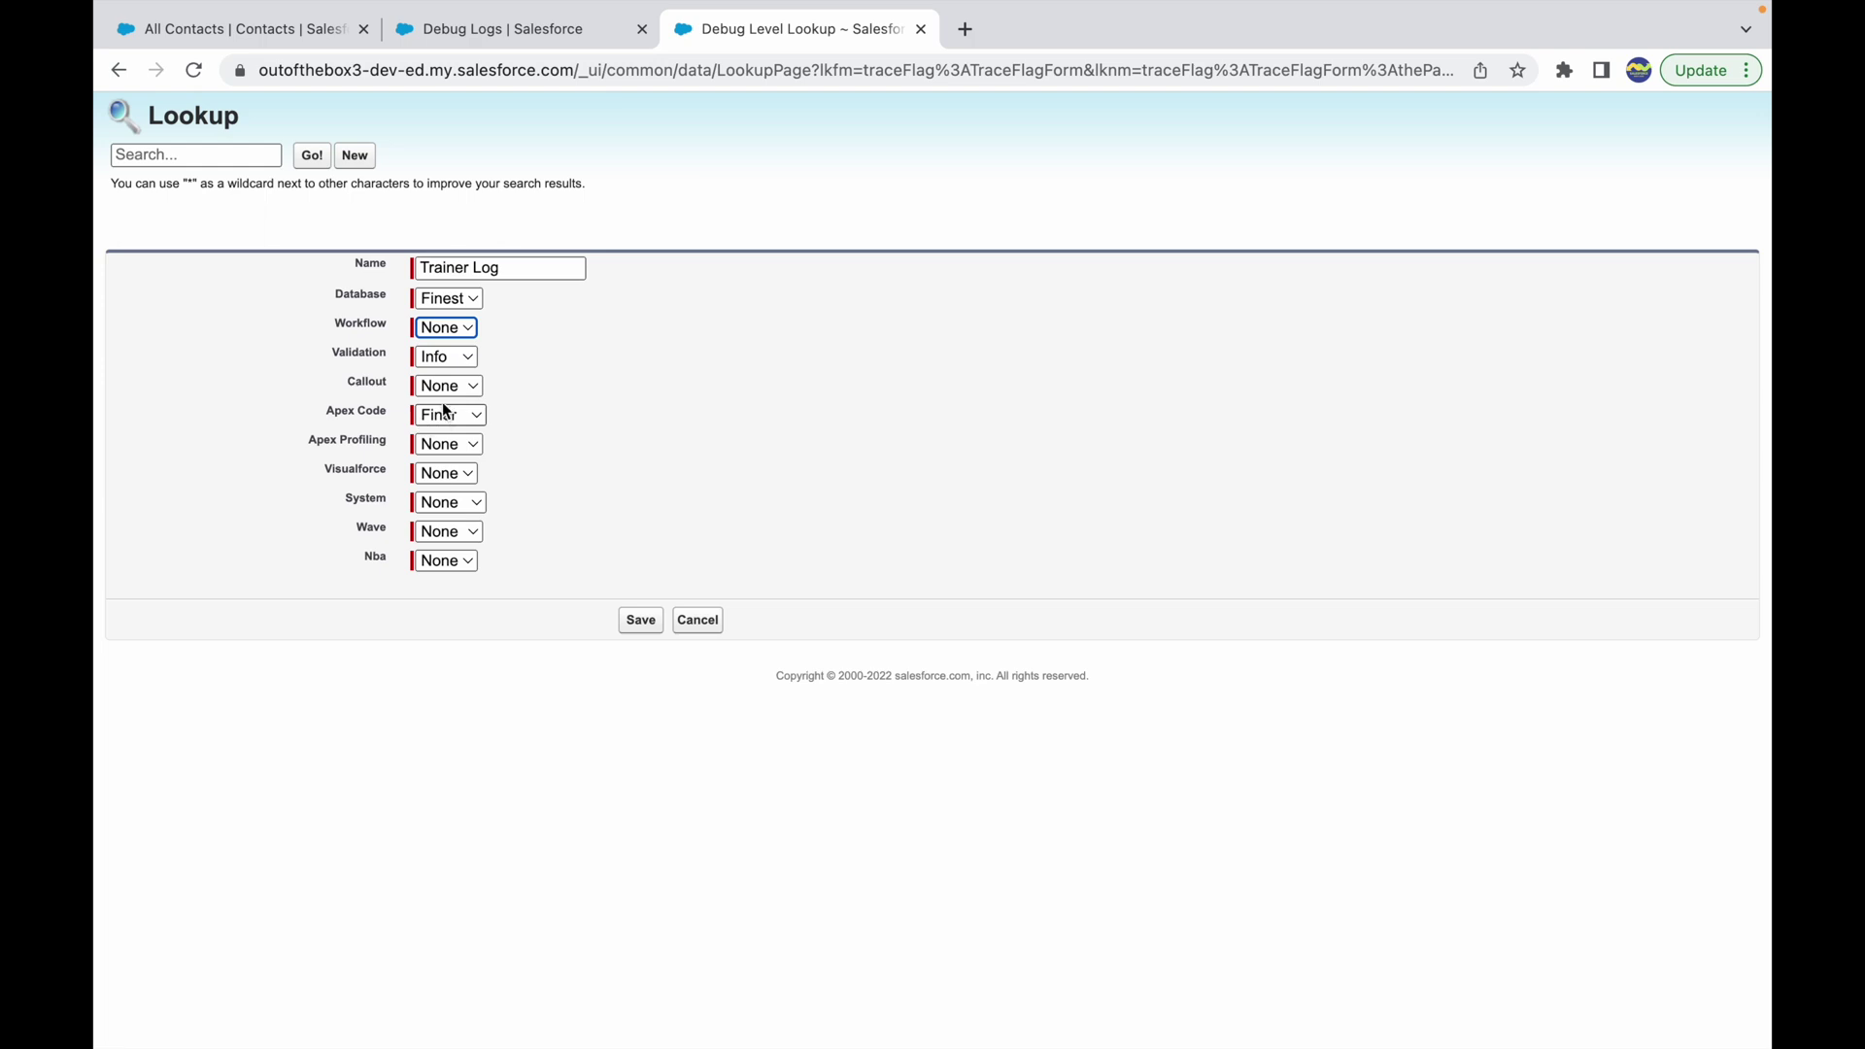
left_click(641, 623)
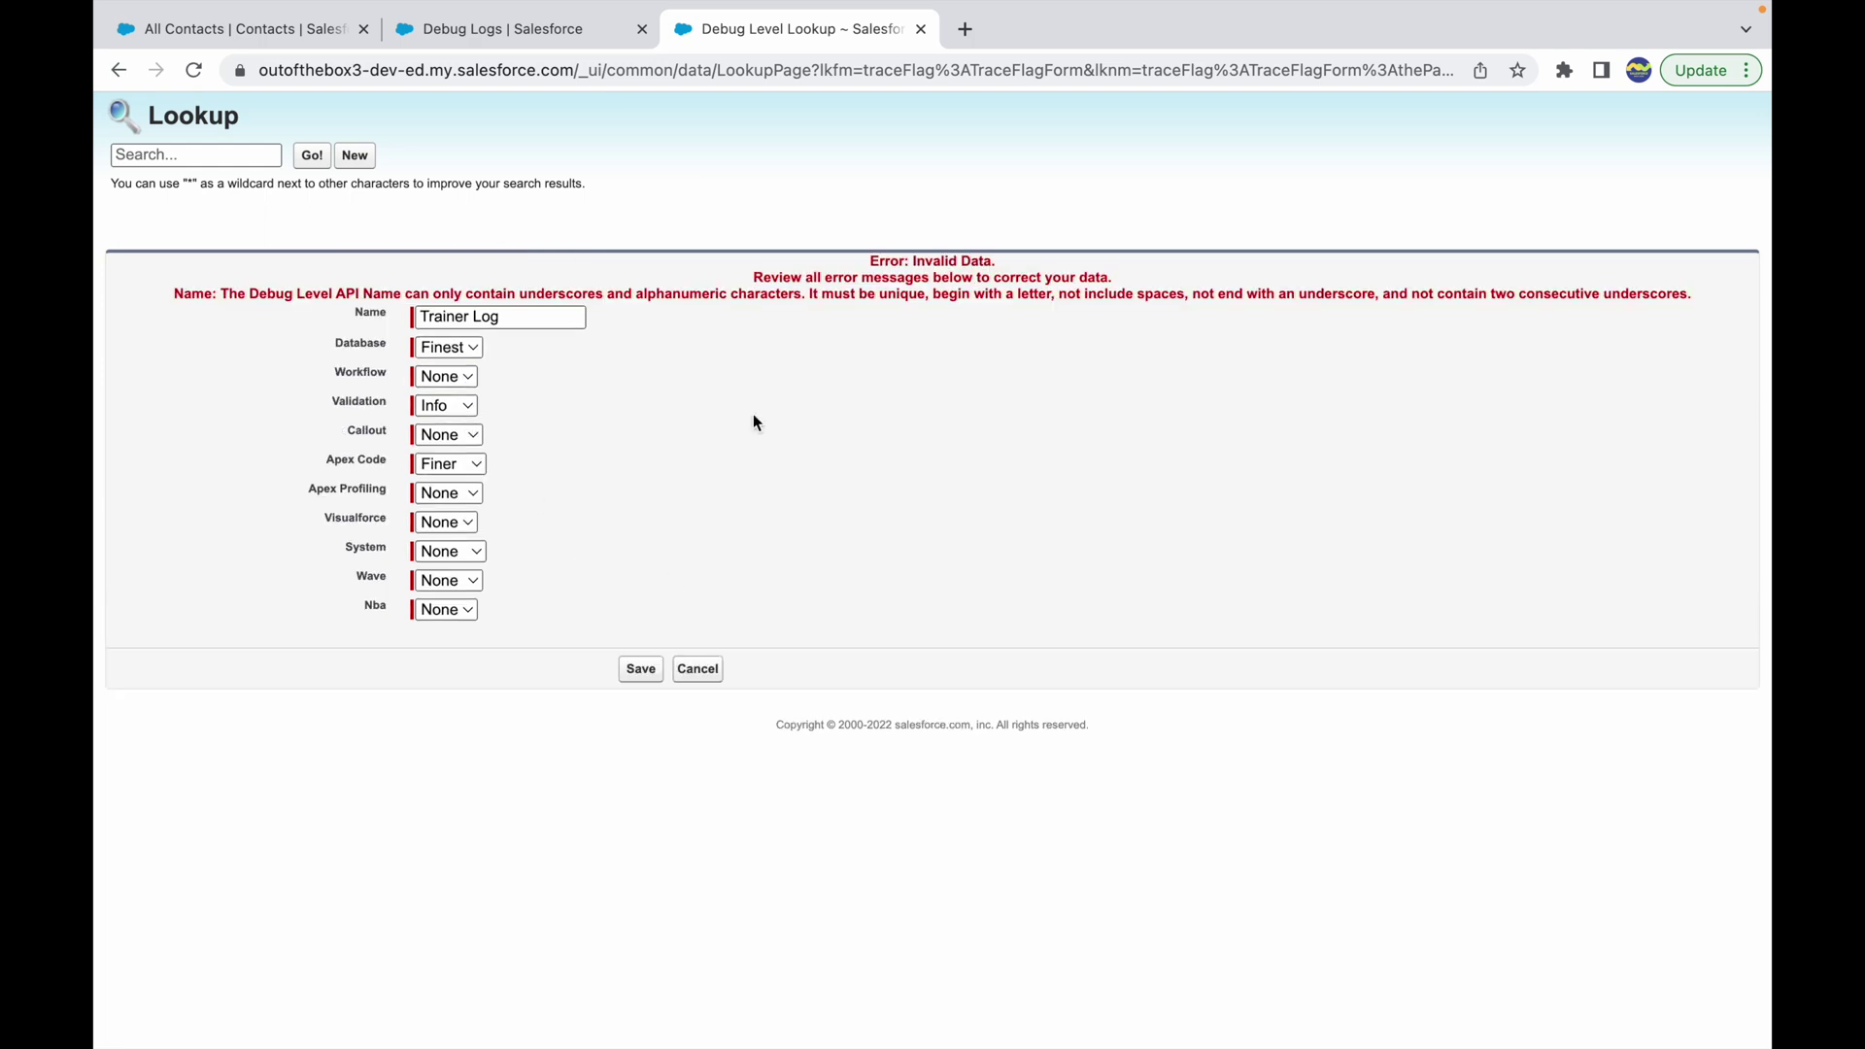
- Rename the debug level to Trainer_Log, save it, and save the Trainer trace flag
left_click(475, 317)
key("BackSpace")
type("_")
left_click(640, 669)
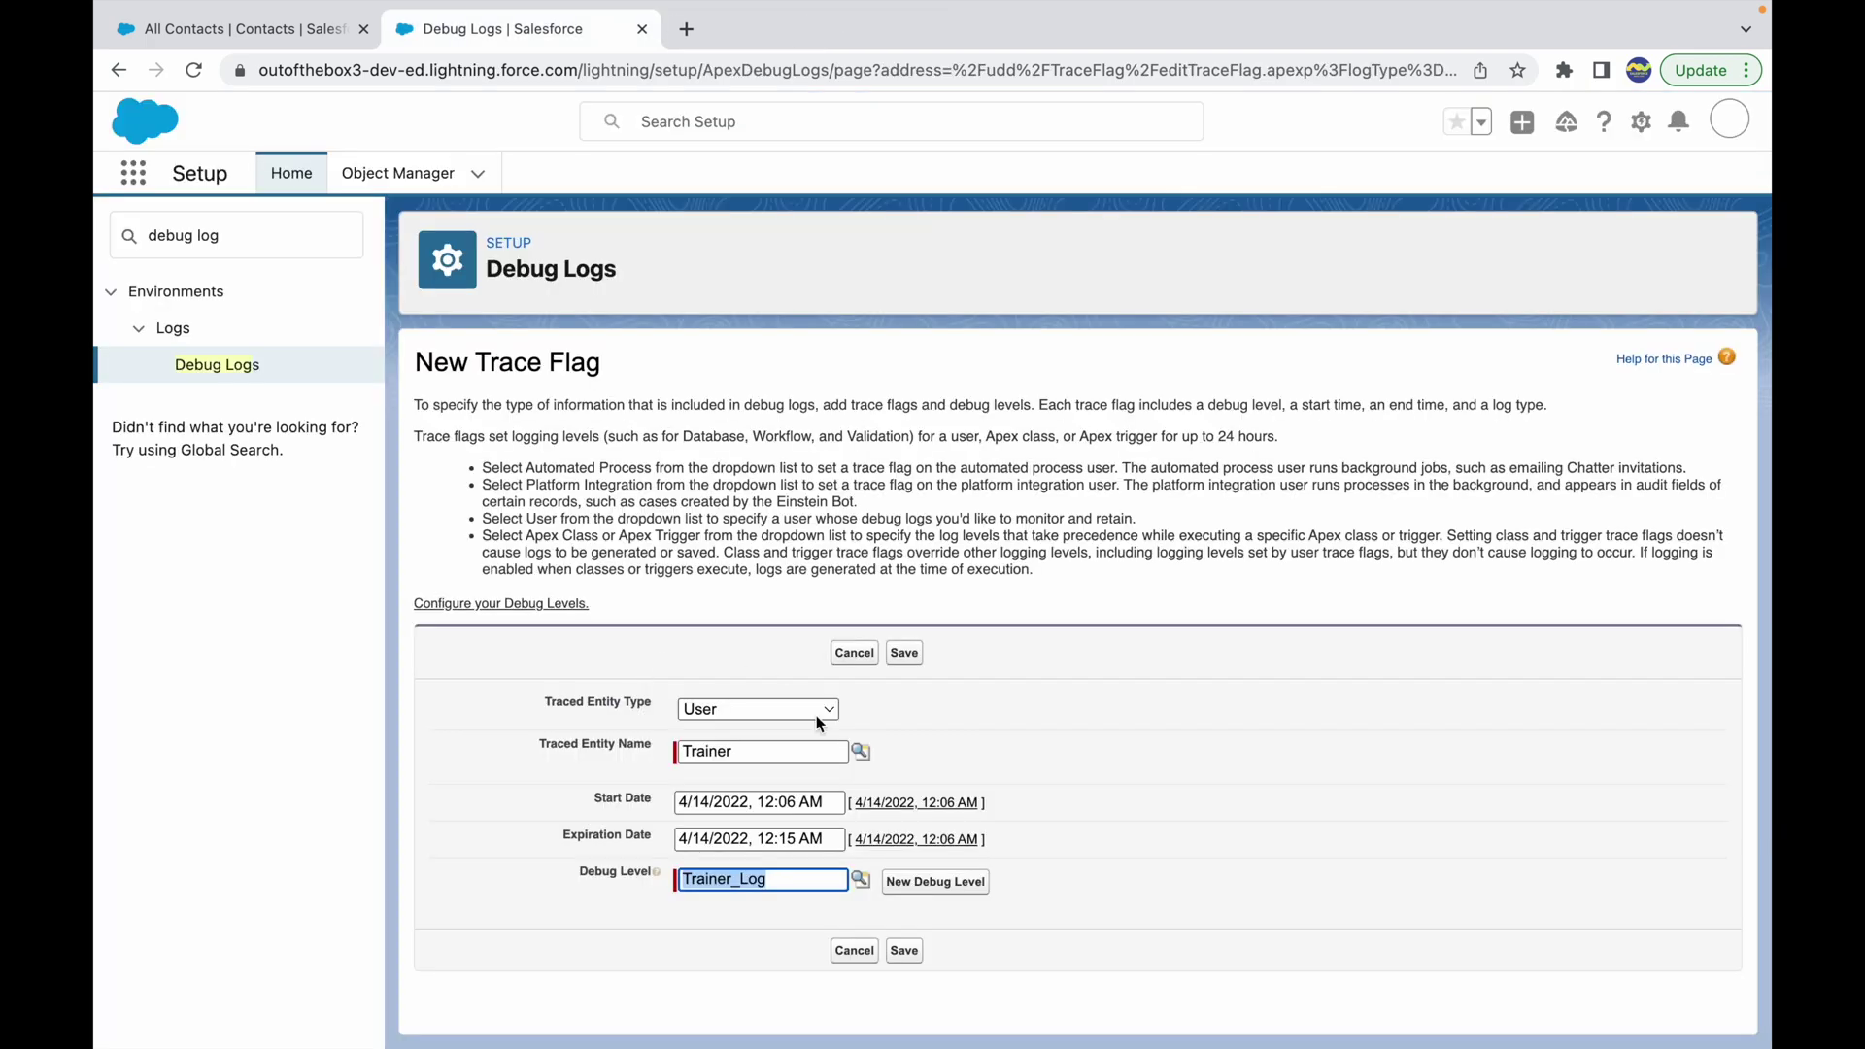
left_click(631, 917)
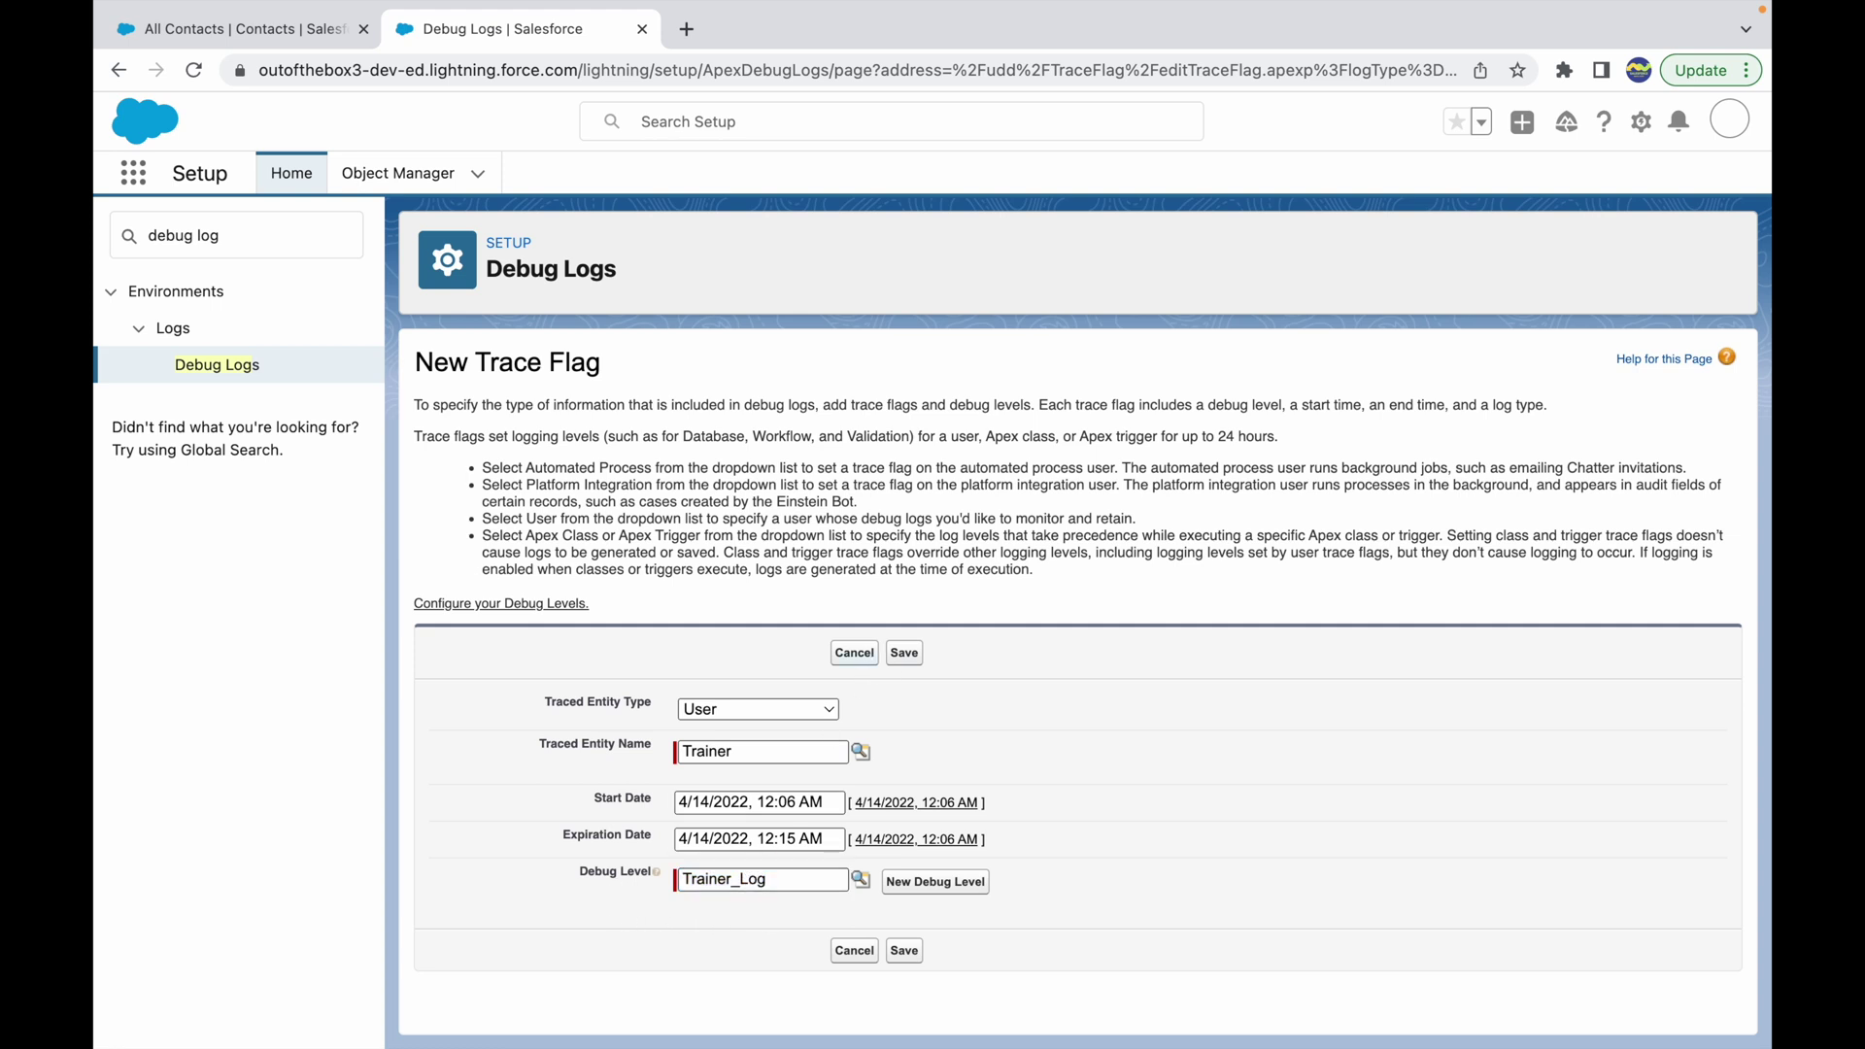
left_click(905, 653)
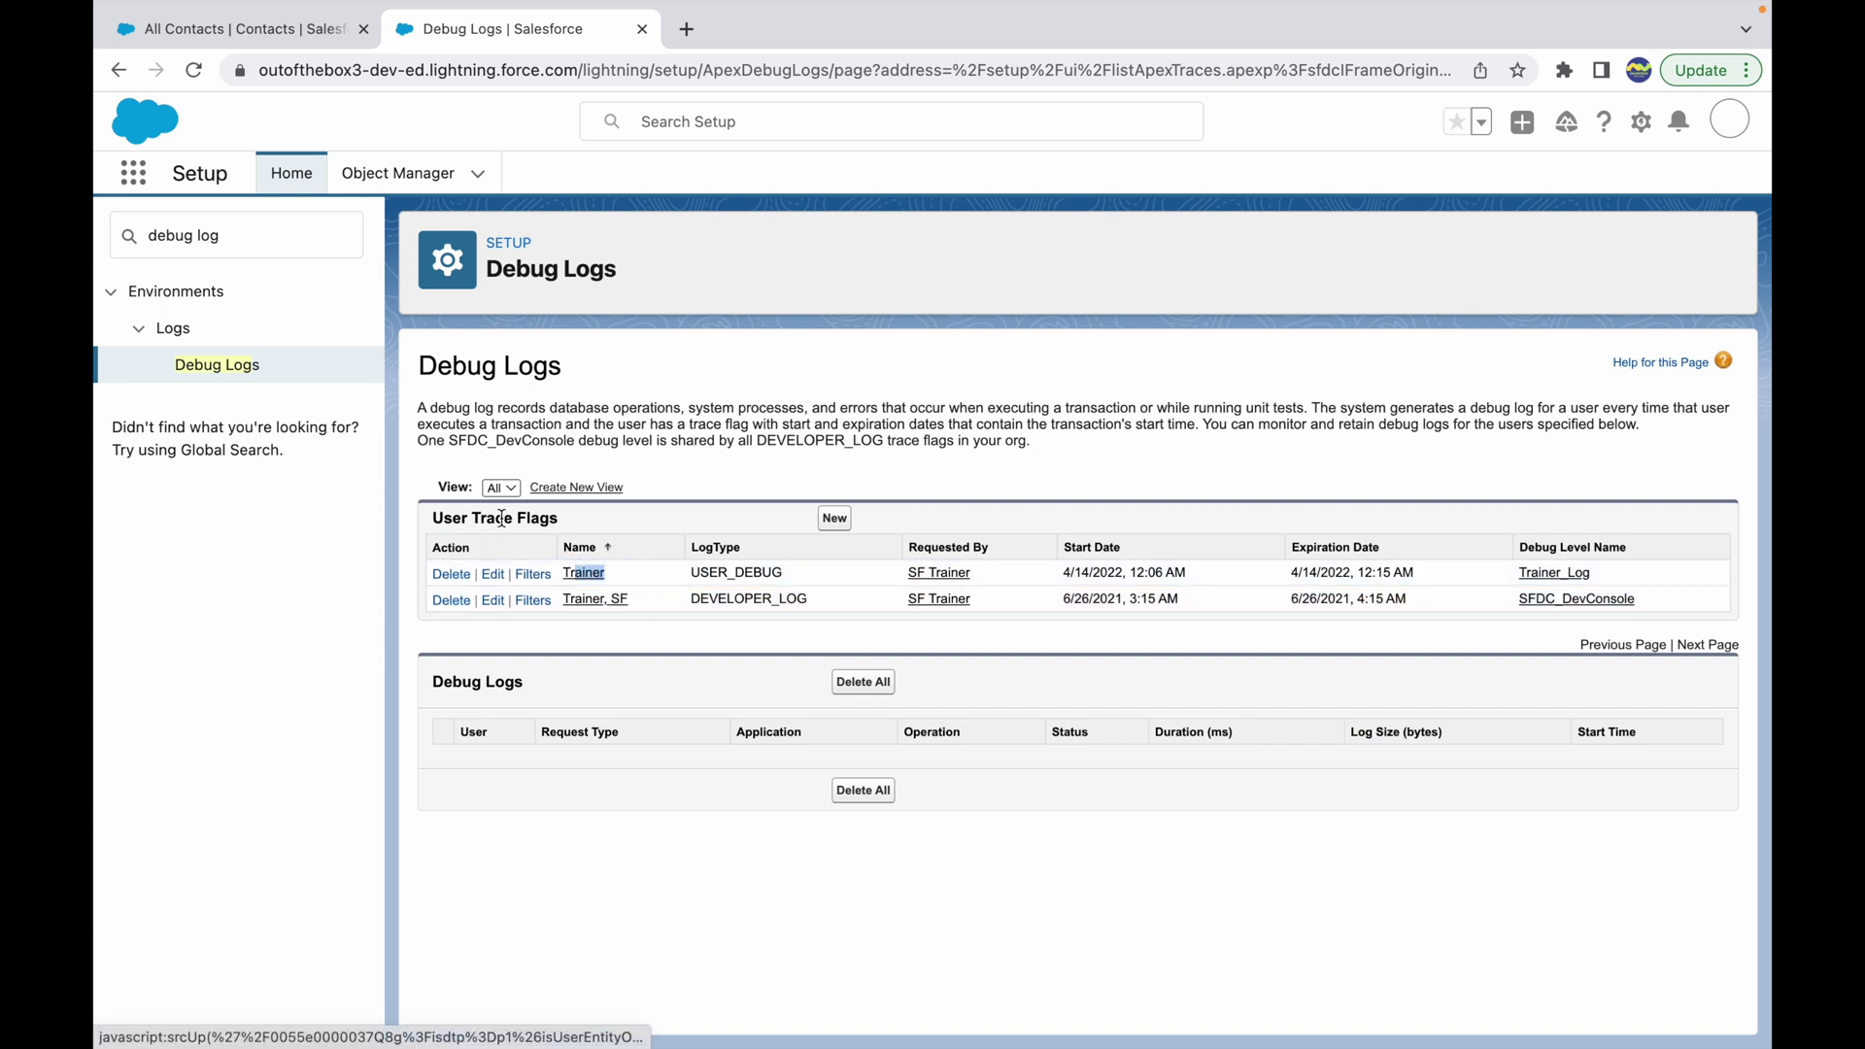
- Review the Trainer flag: USER_DEBUG, Trainer_Log level, 12:06 AM start, 12:15 AM expiration
left_click(465, 516)
left_click_drag(826, 574, 698, 584)
left_click_drag(1603, 573, 1520, 568)
left_click_drag(1196, 573, 1095, 571)
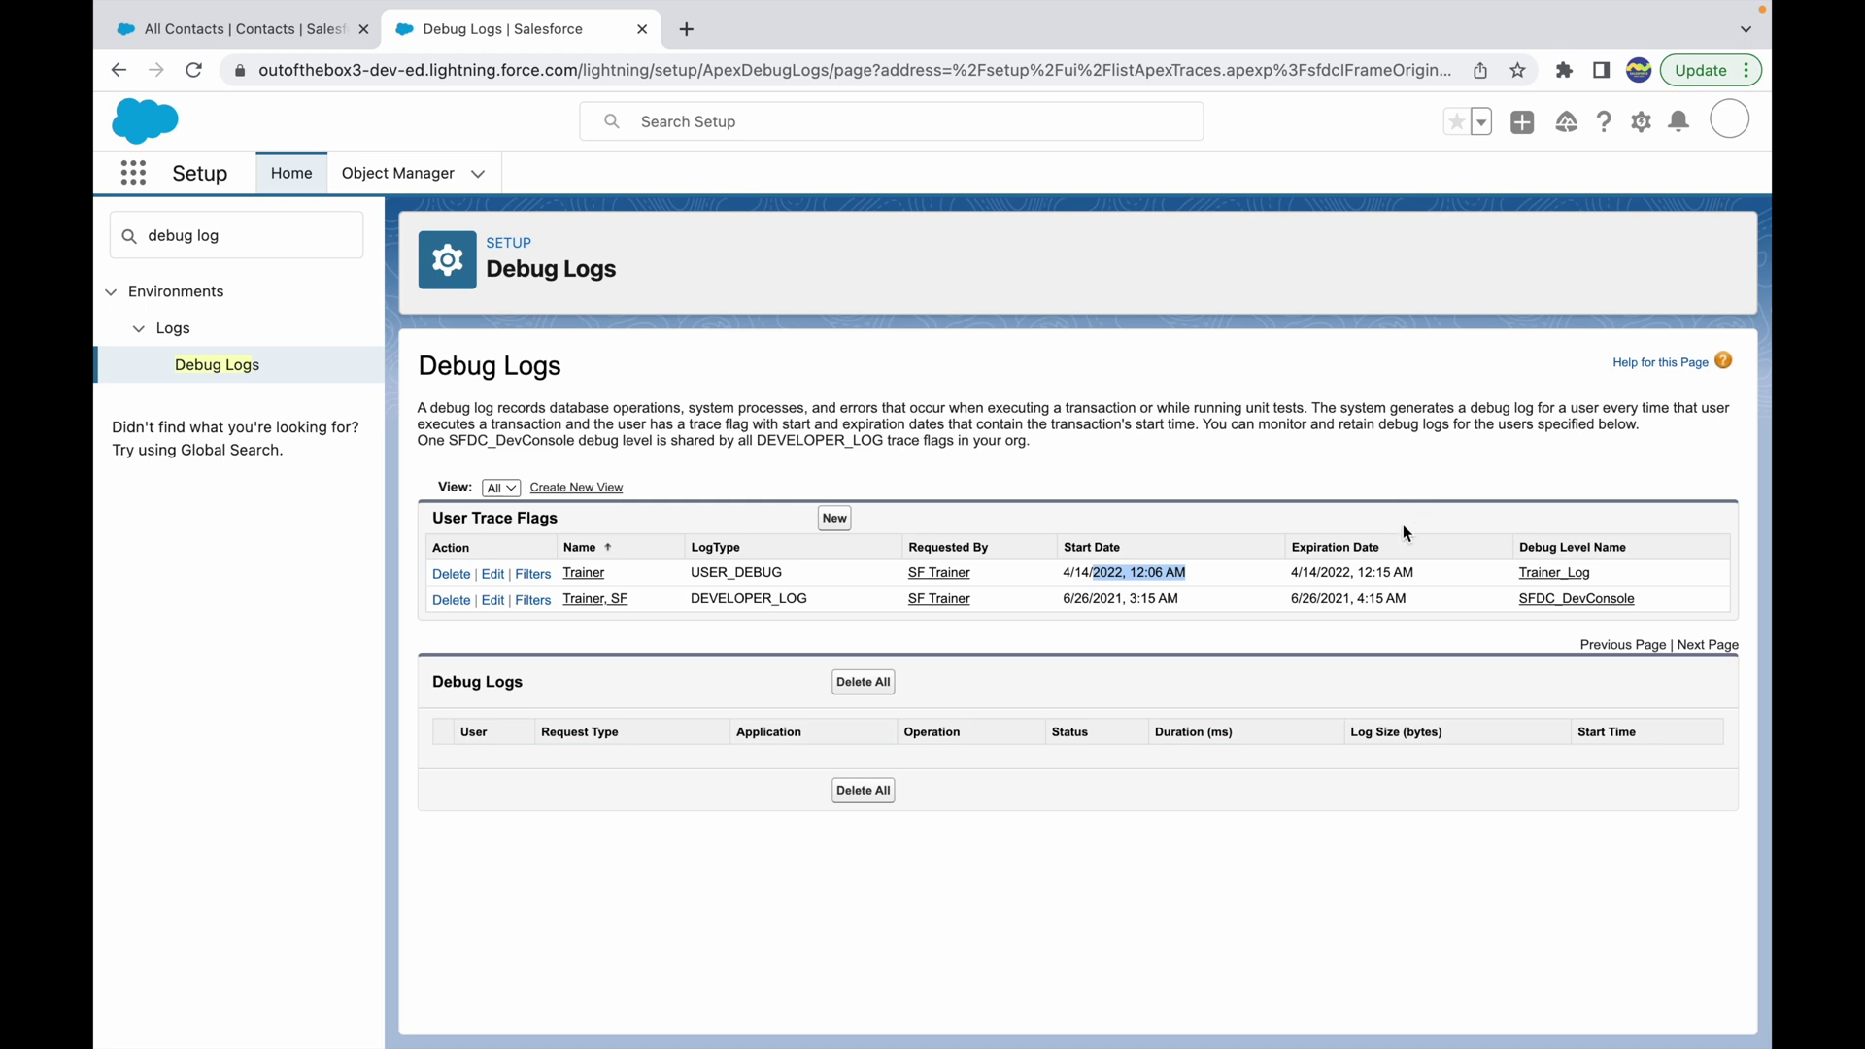
left_click(1418, 582)
left_click_drag(1327, 573, 1418, 581)
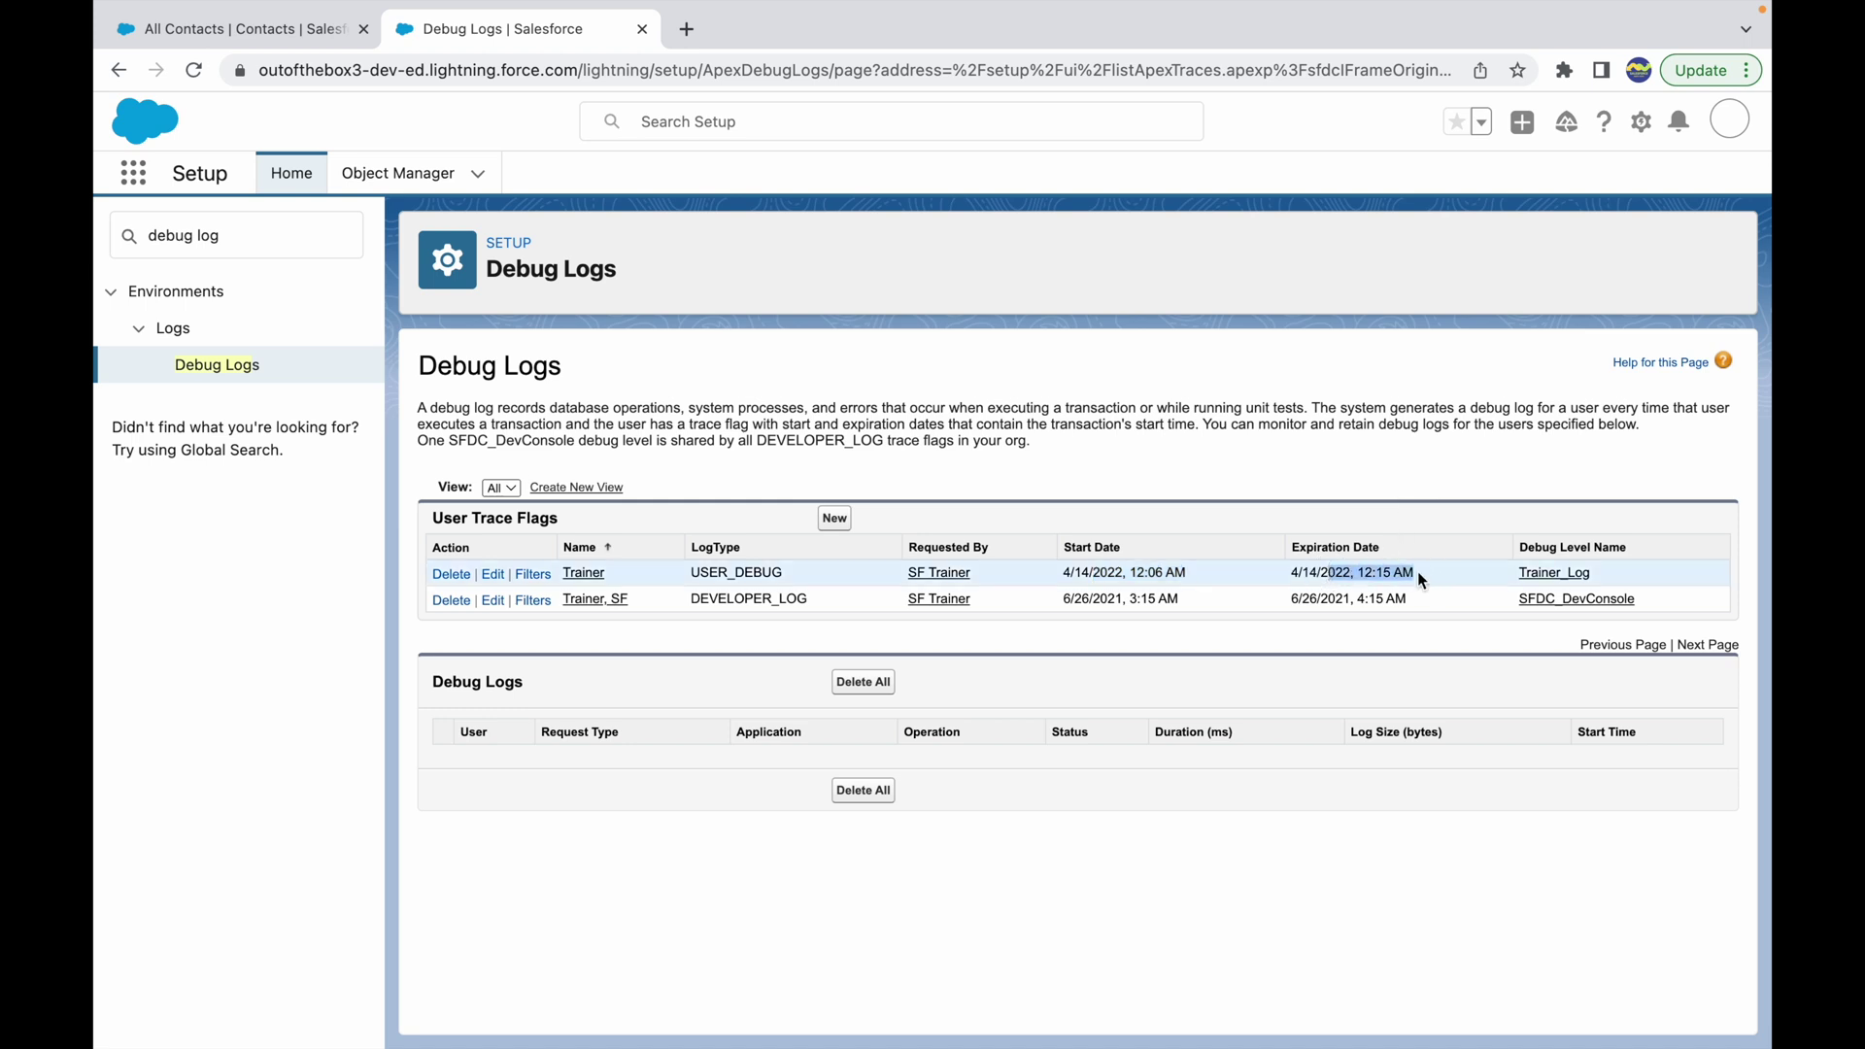
left_click(1435, 573)
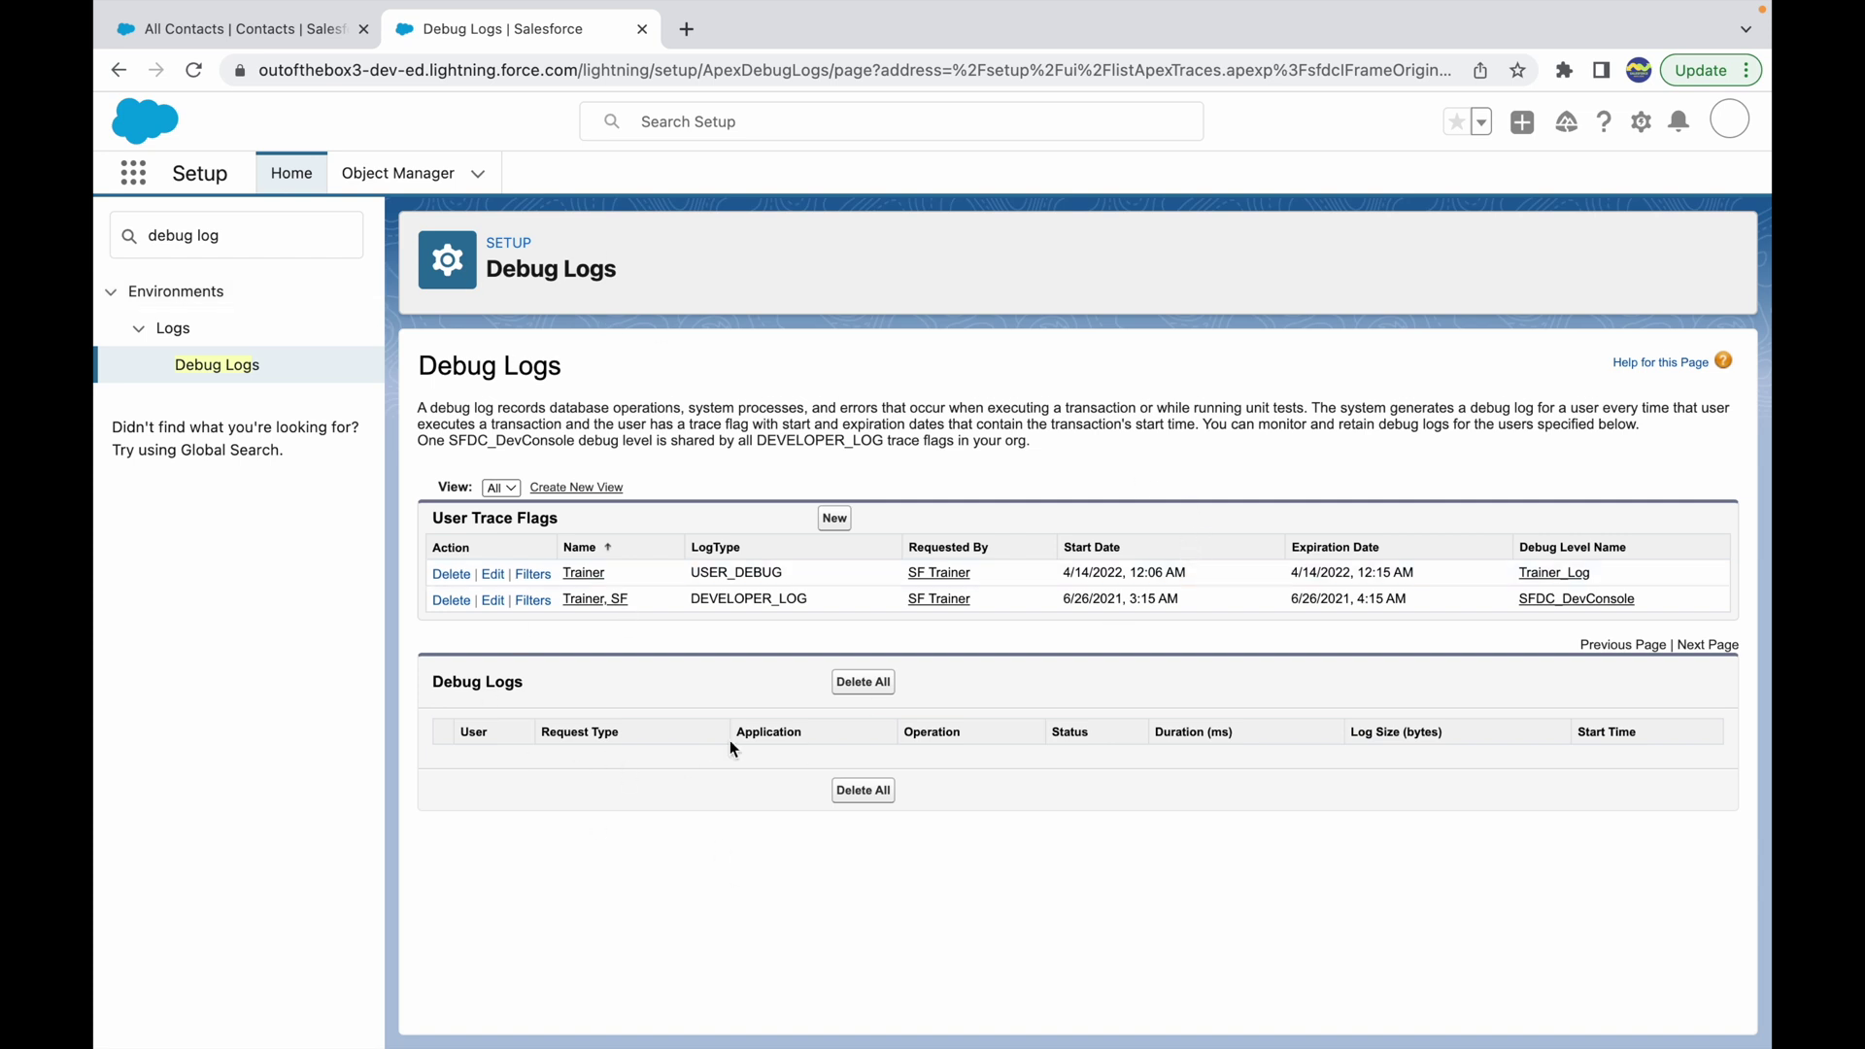
left_click(1641, 121)
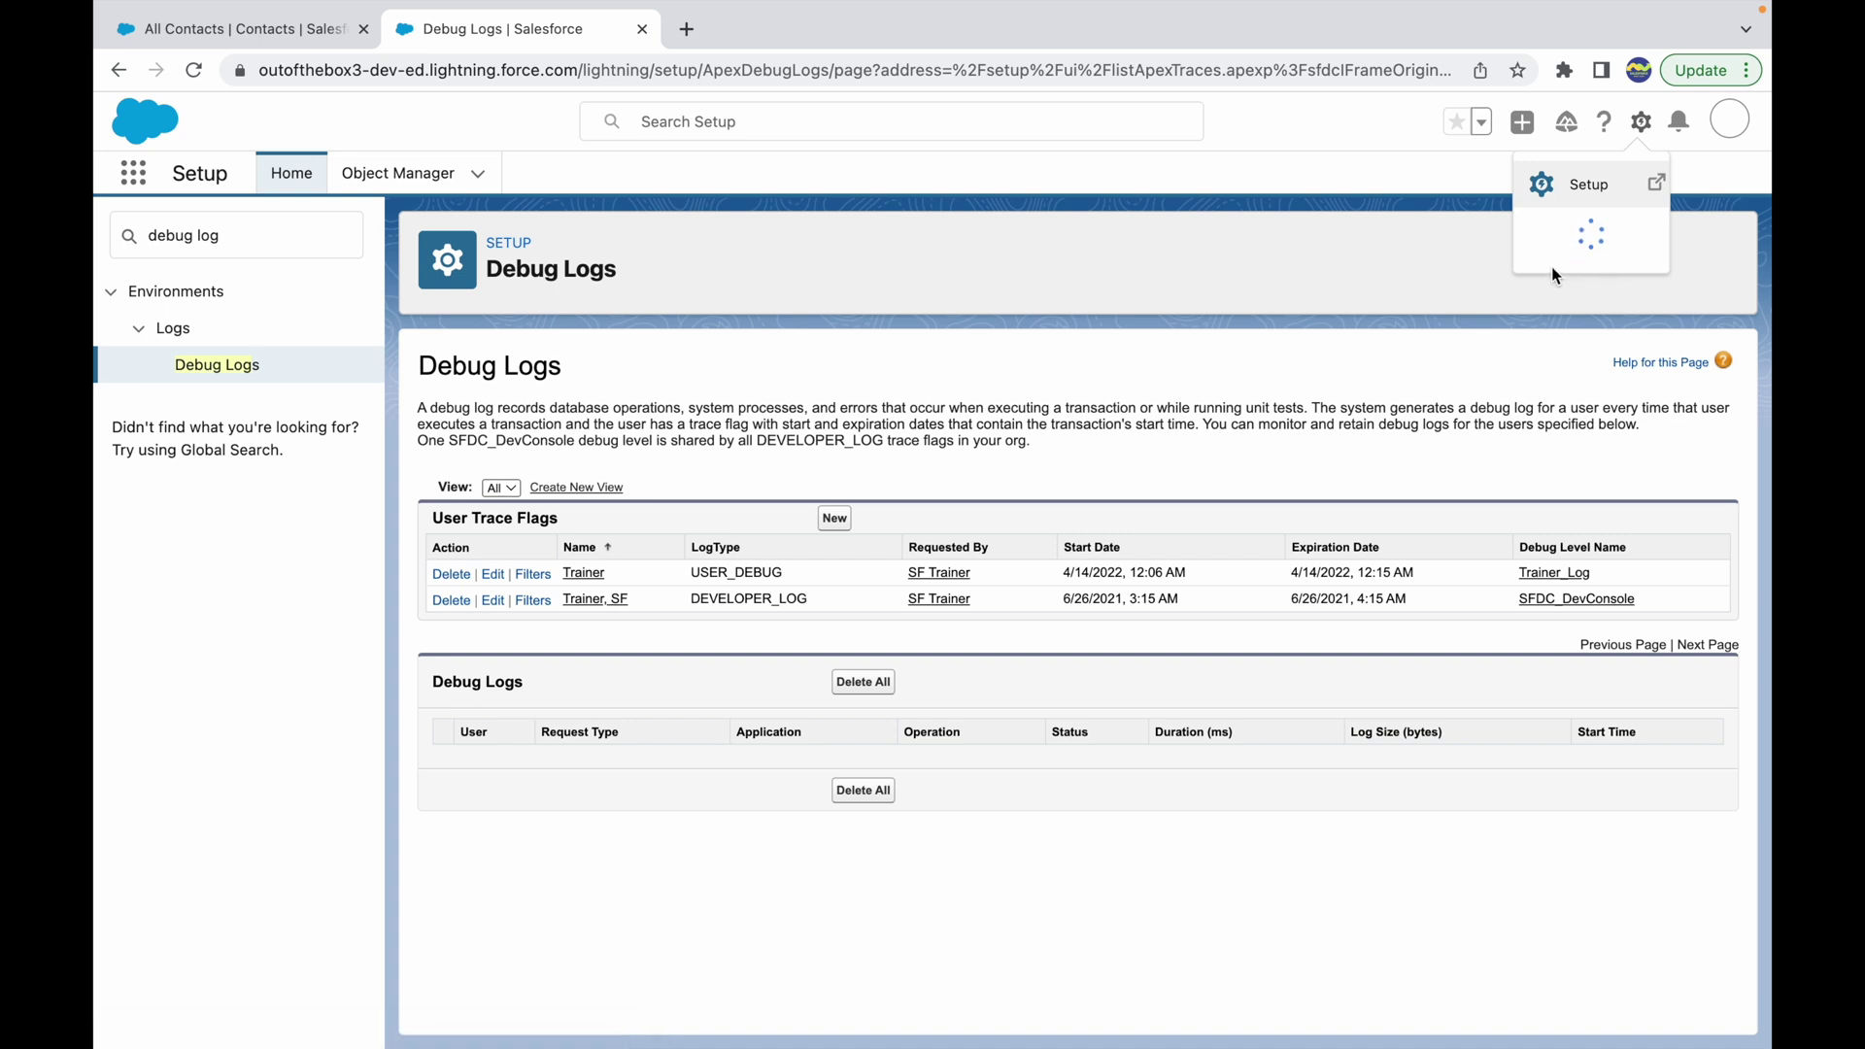
- Launch the Developer Console from the setup gear menu
left_click(1554, 184)
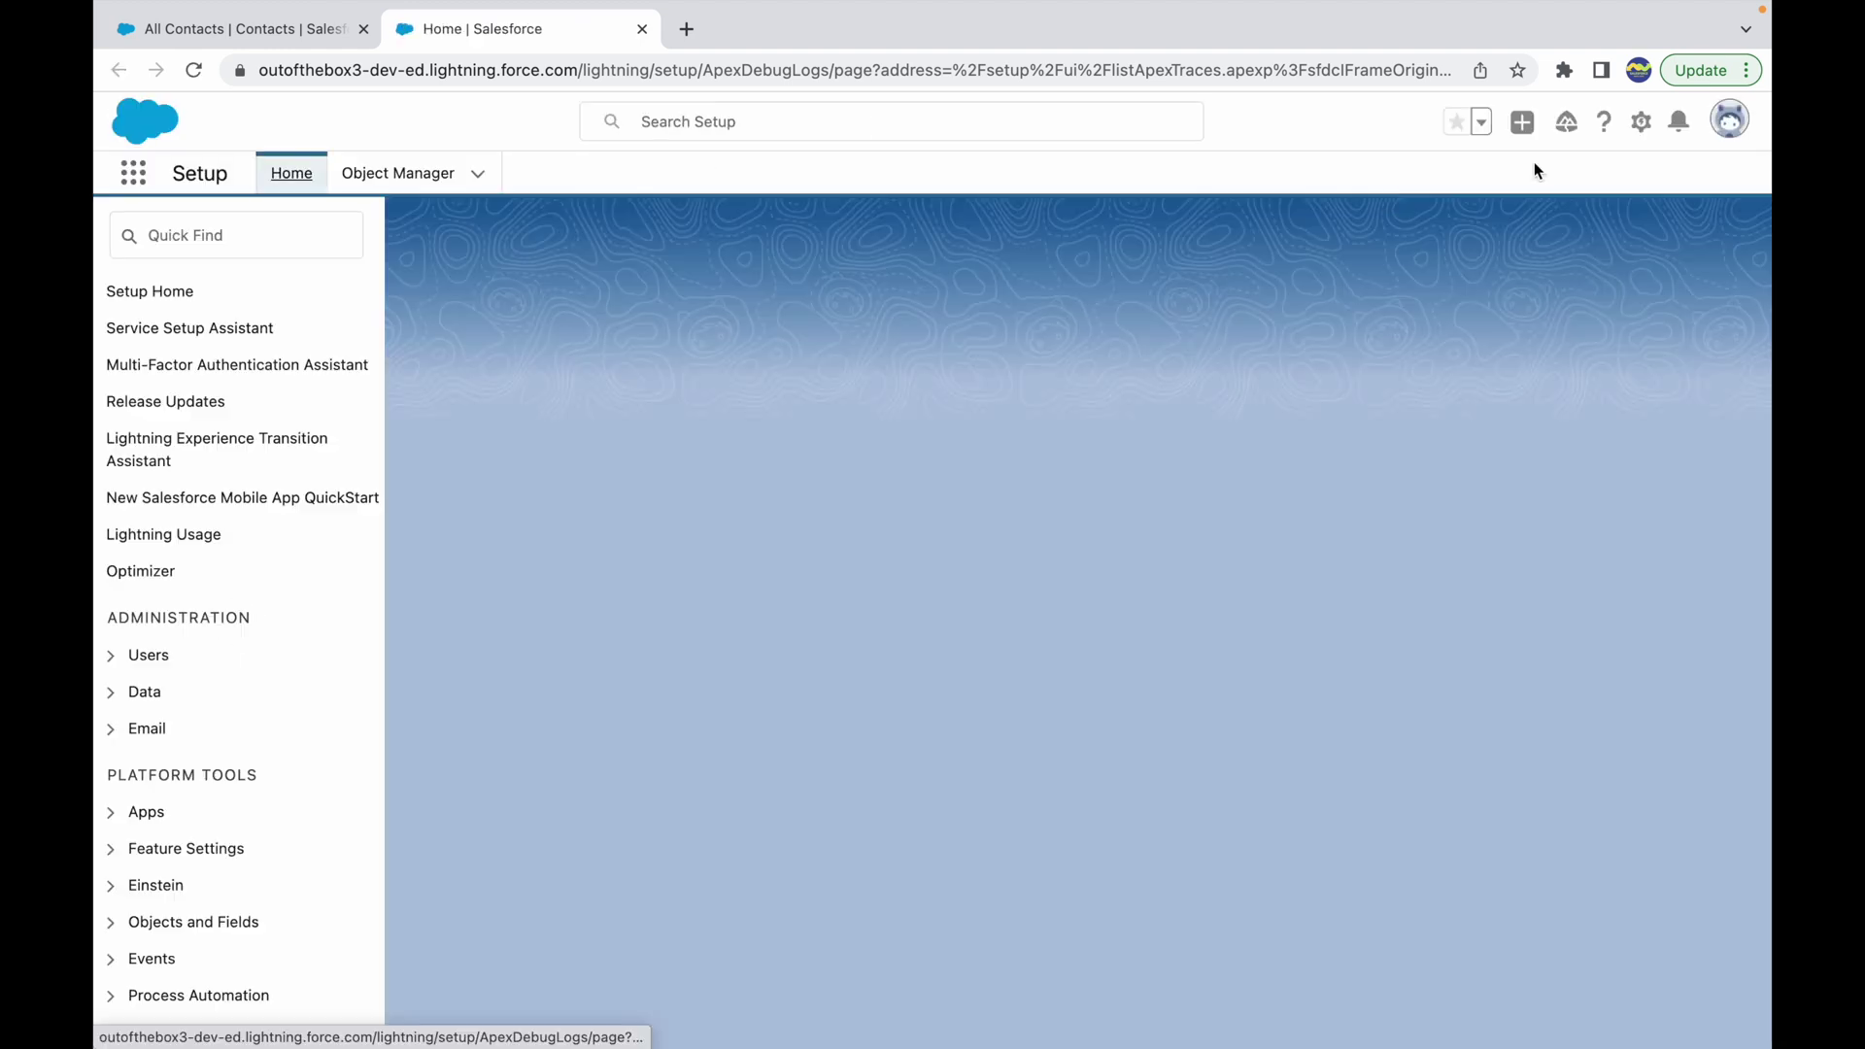
left_click(1641, 122)
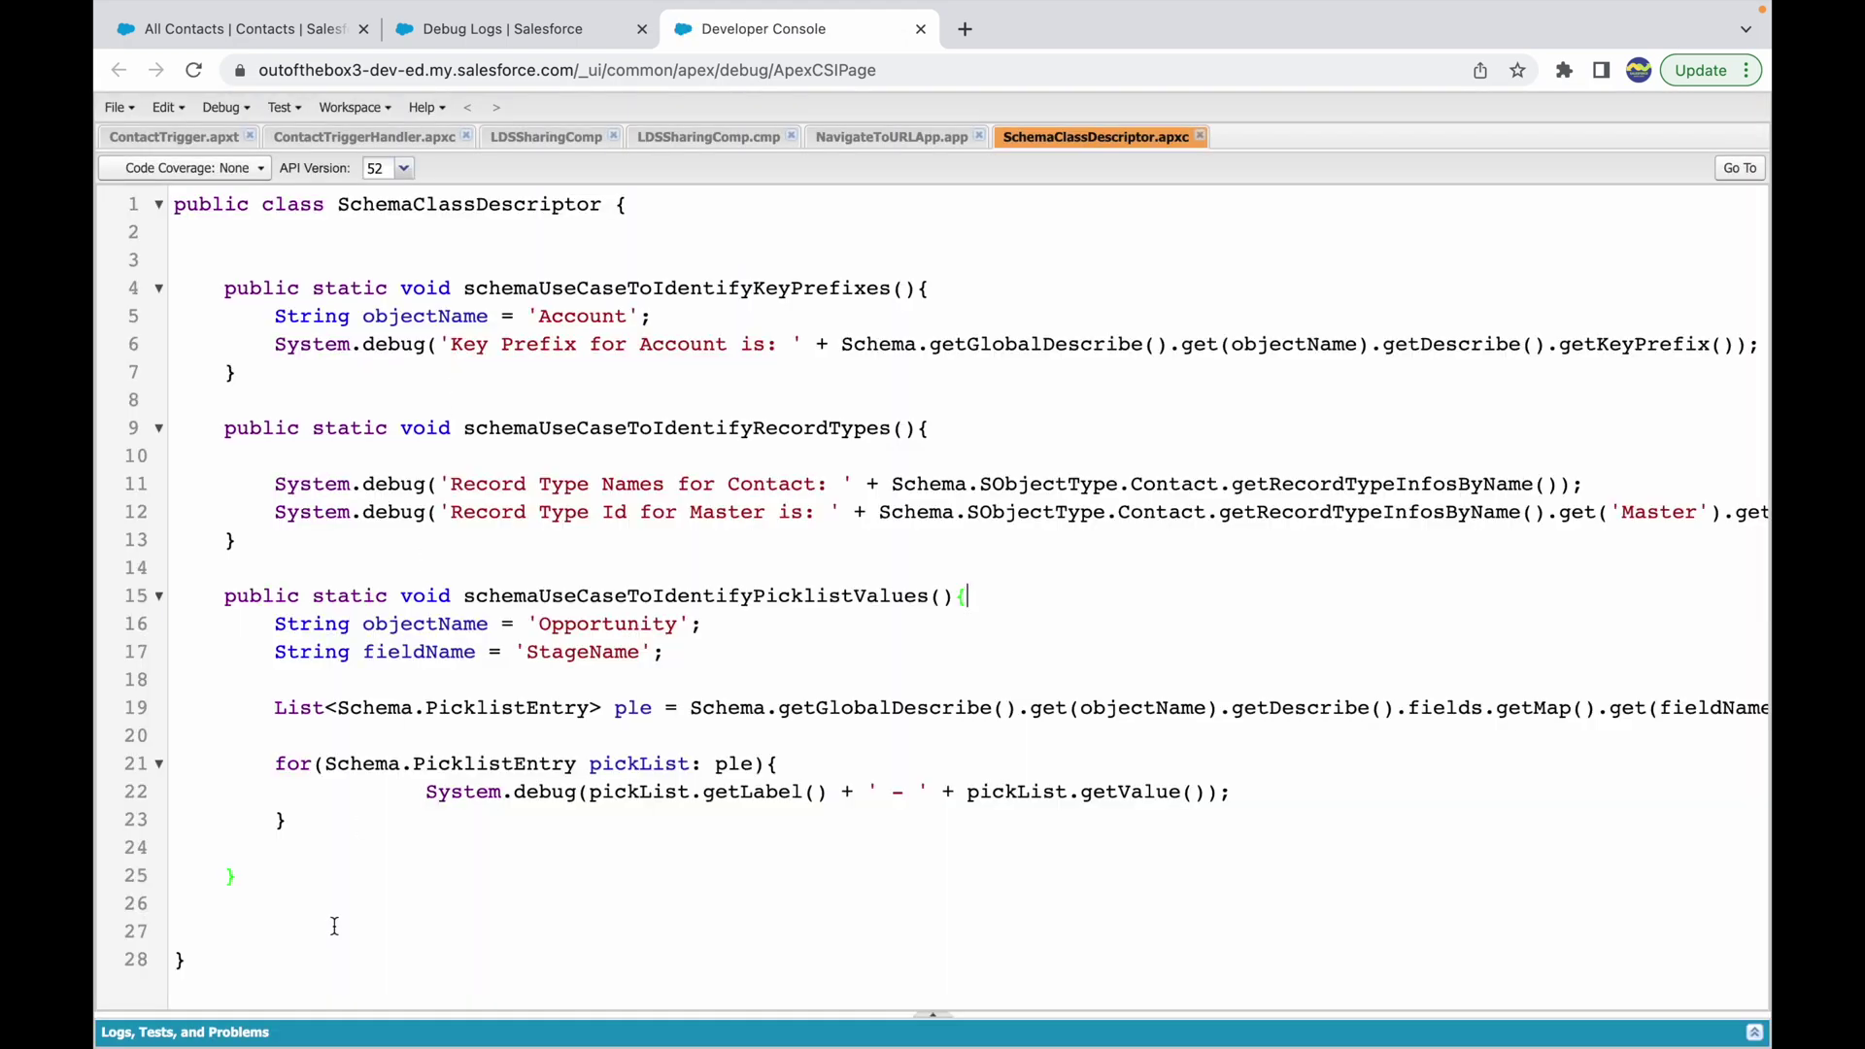
- Show the Logs tab and uncheck Debug > Show My Current Logs Only
left_click(218, 1035)
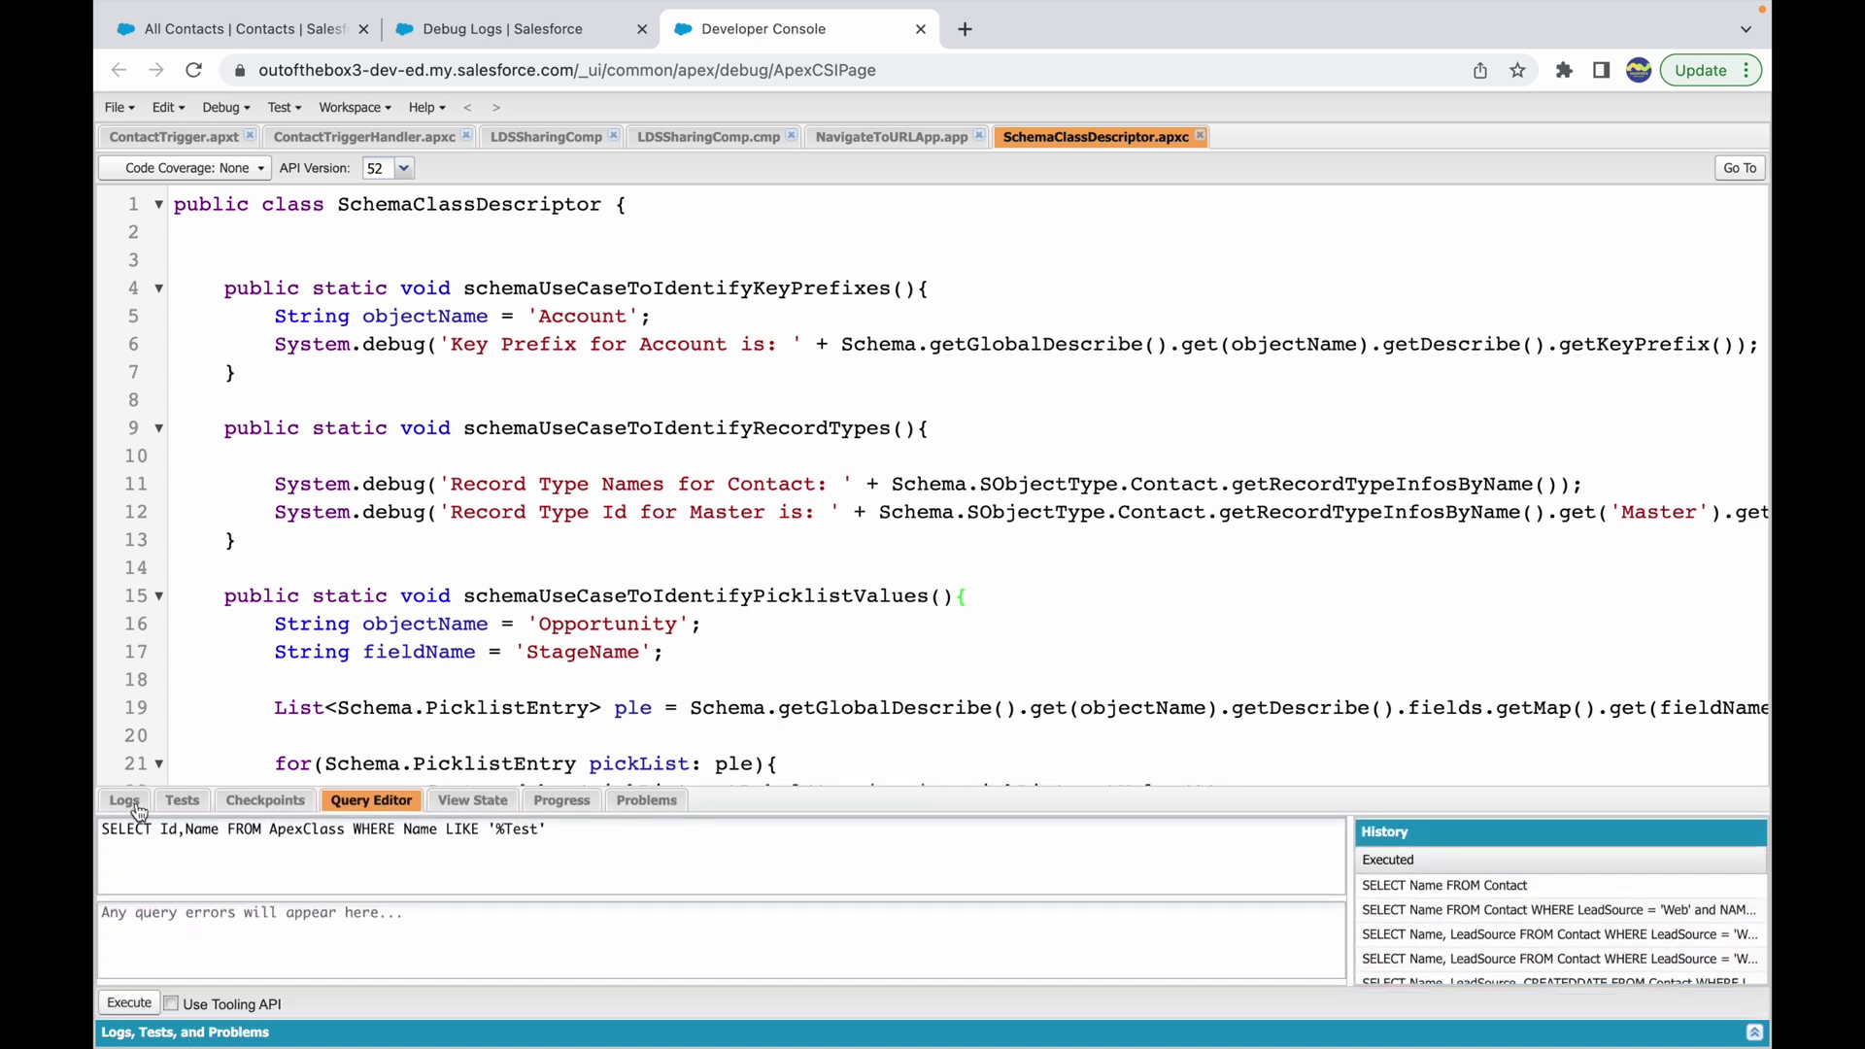
left_click(123, 803)
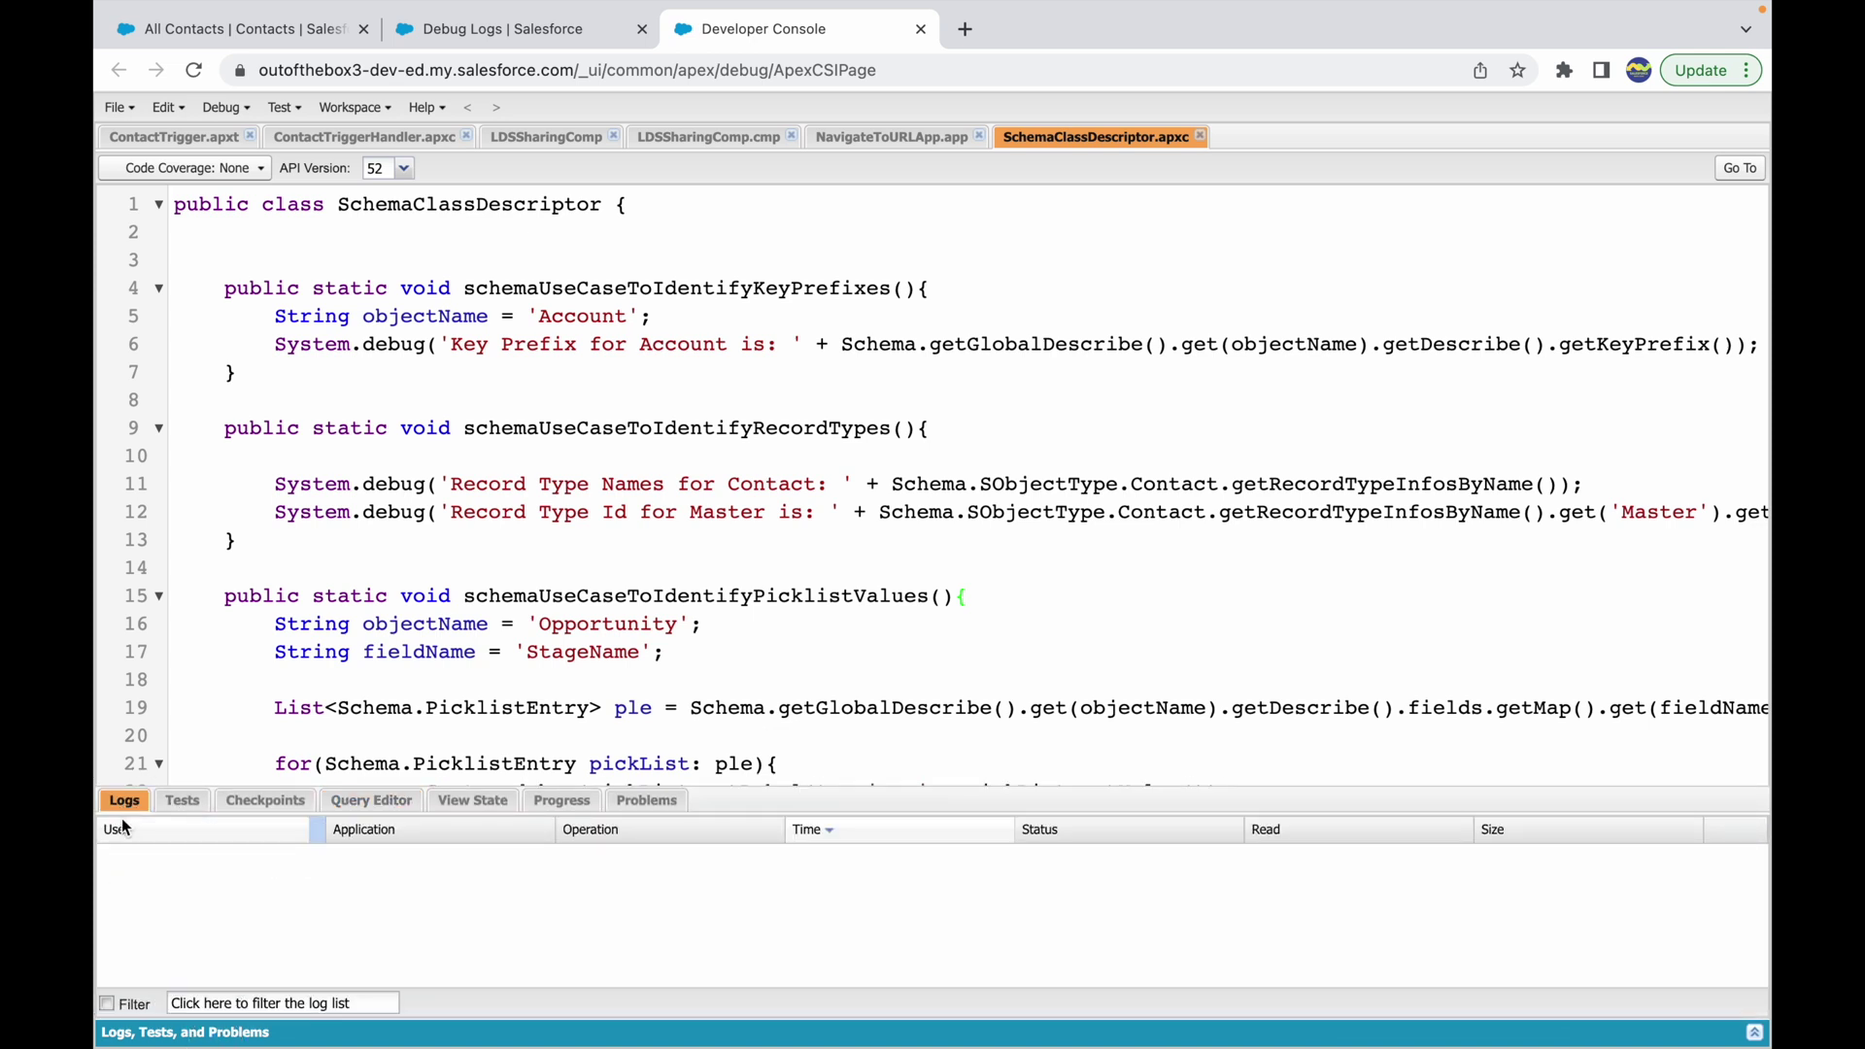
left_click(239, 112)
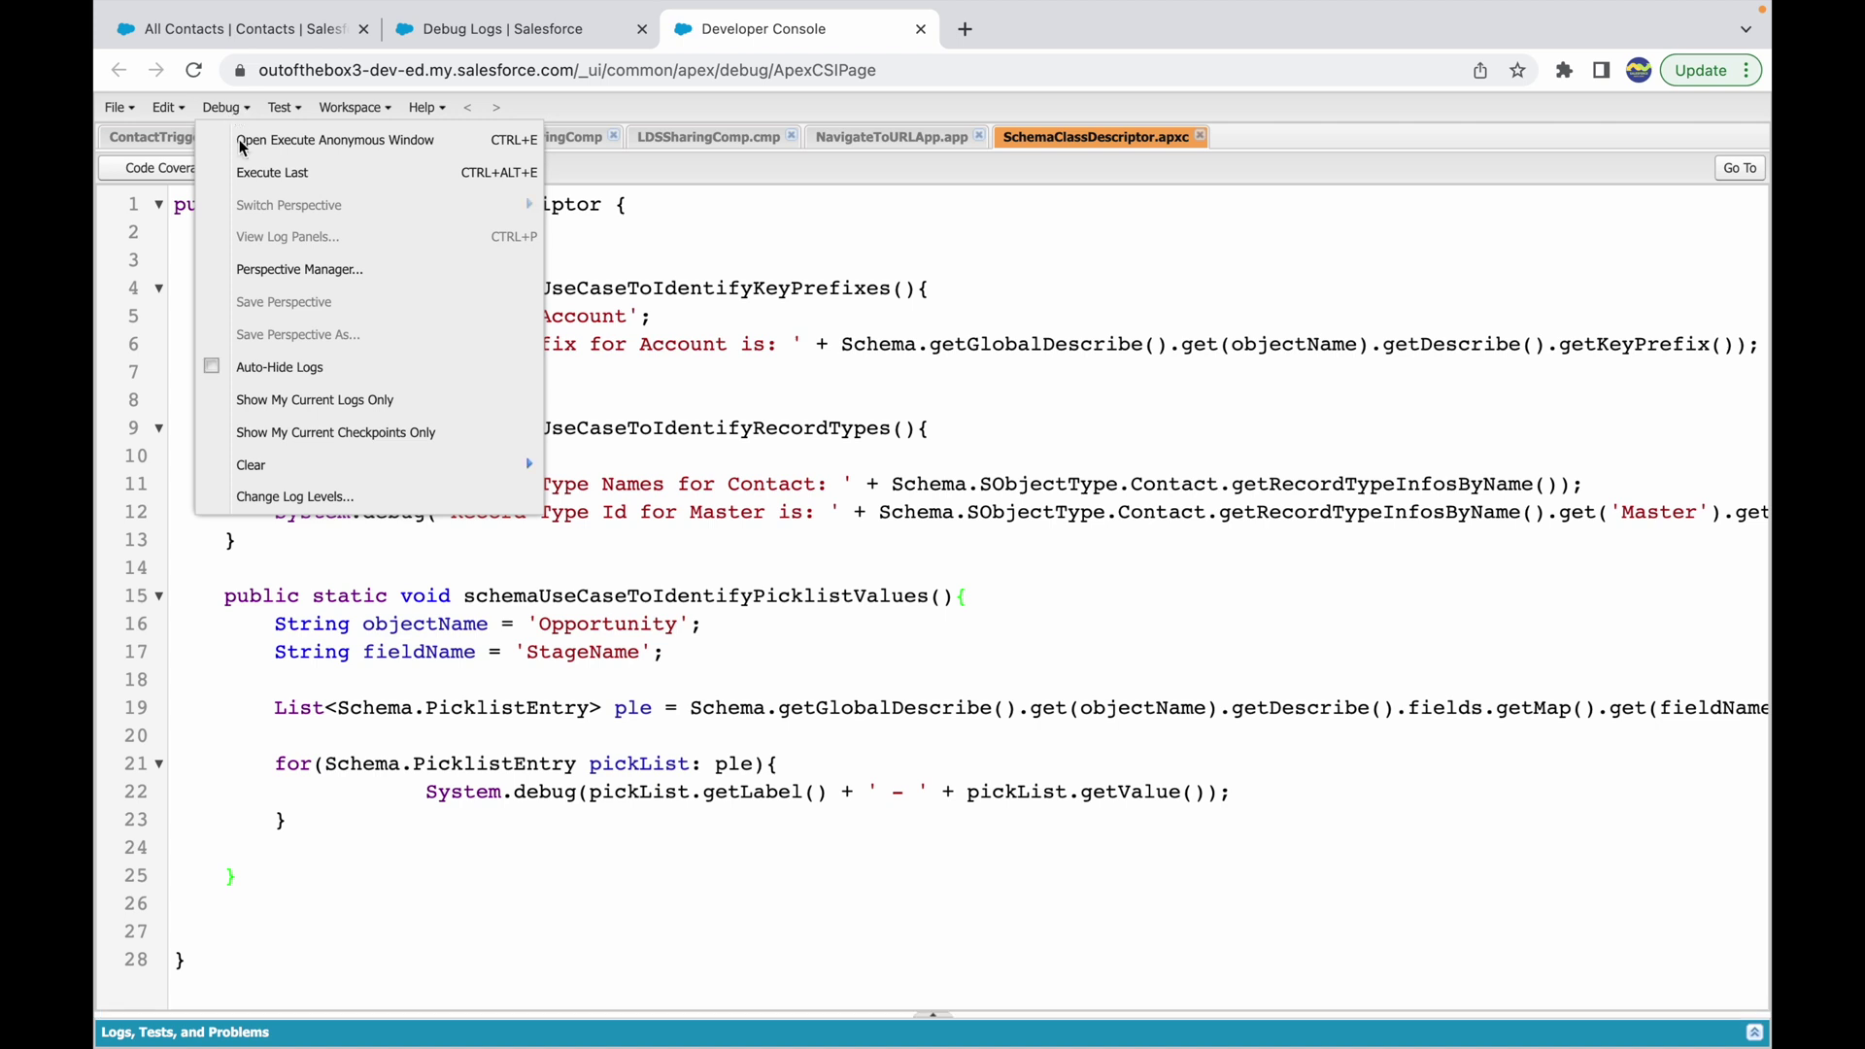
left_click(281, 406)
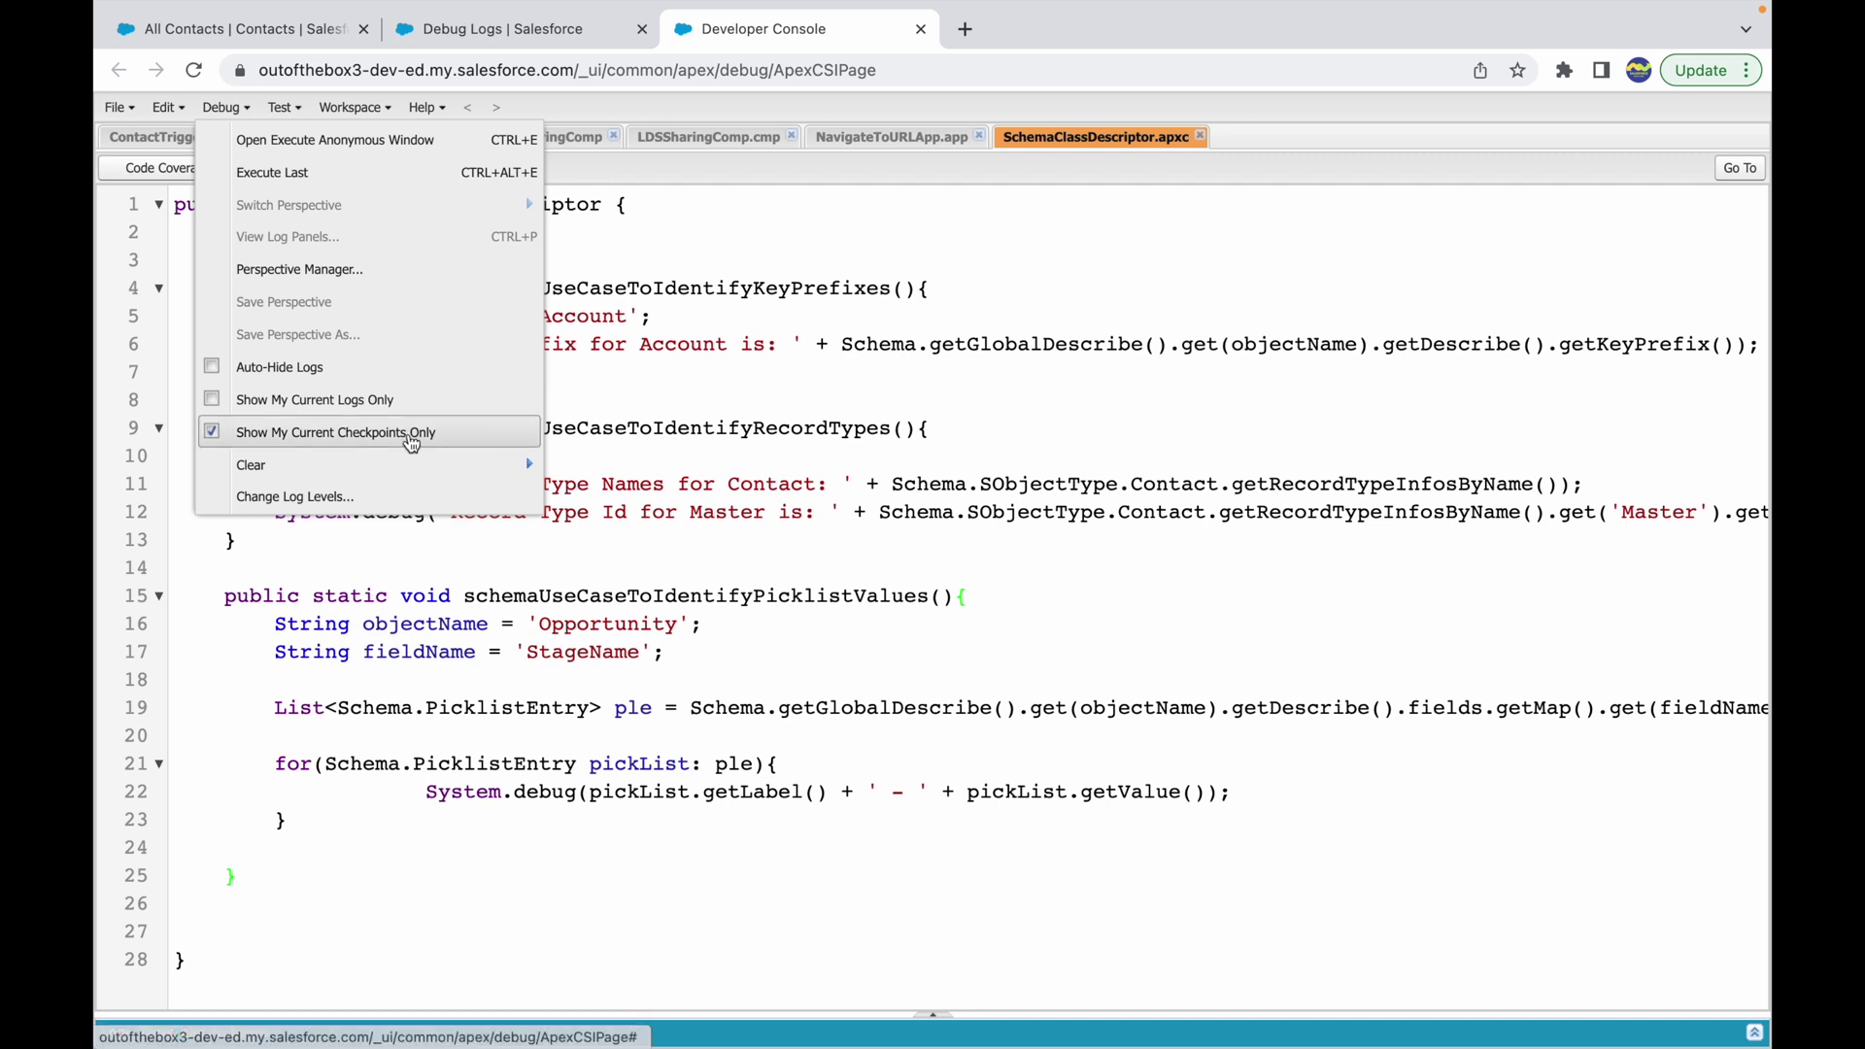
left_click(664, 387)
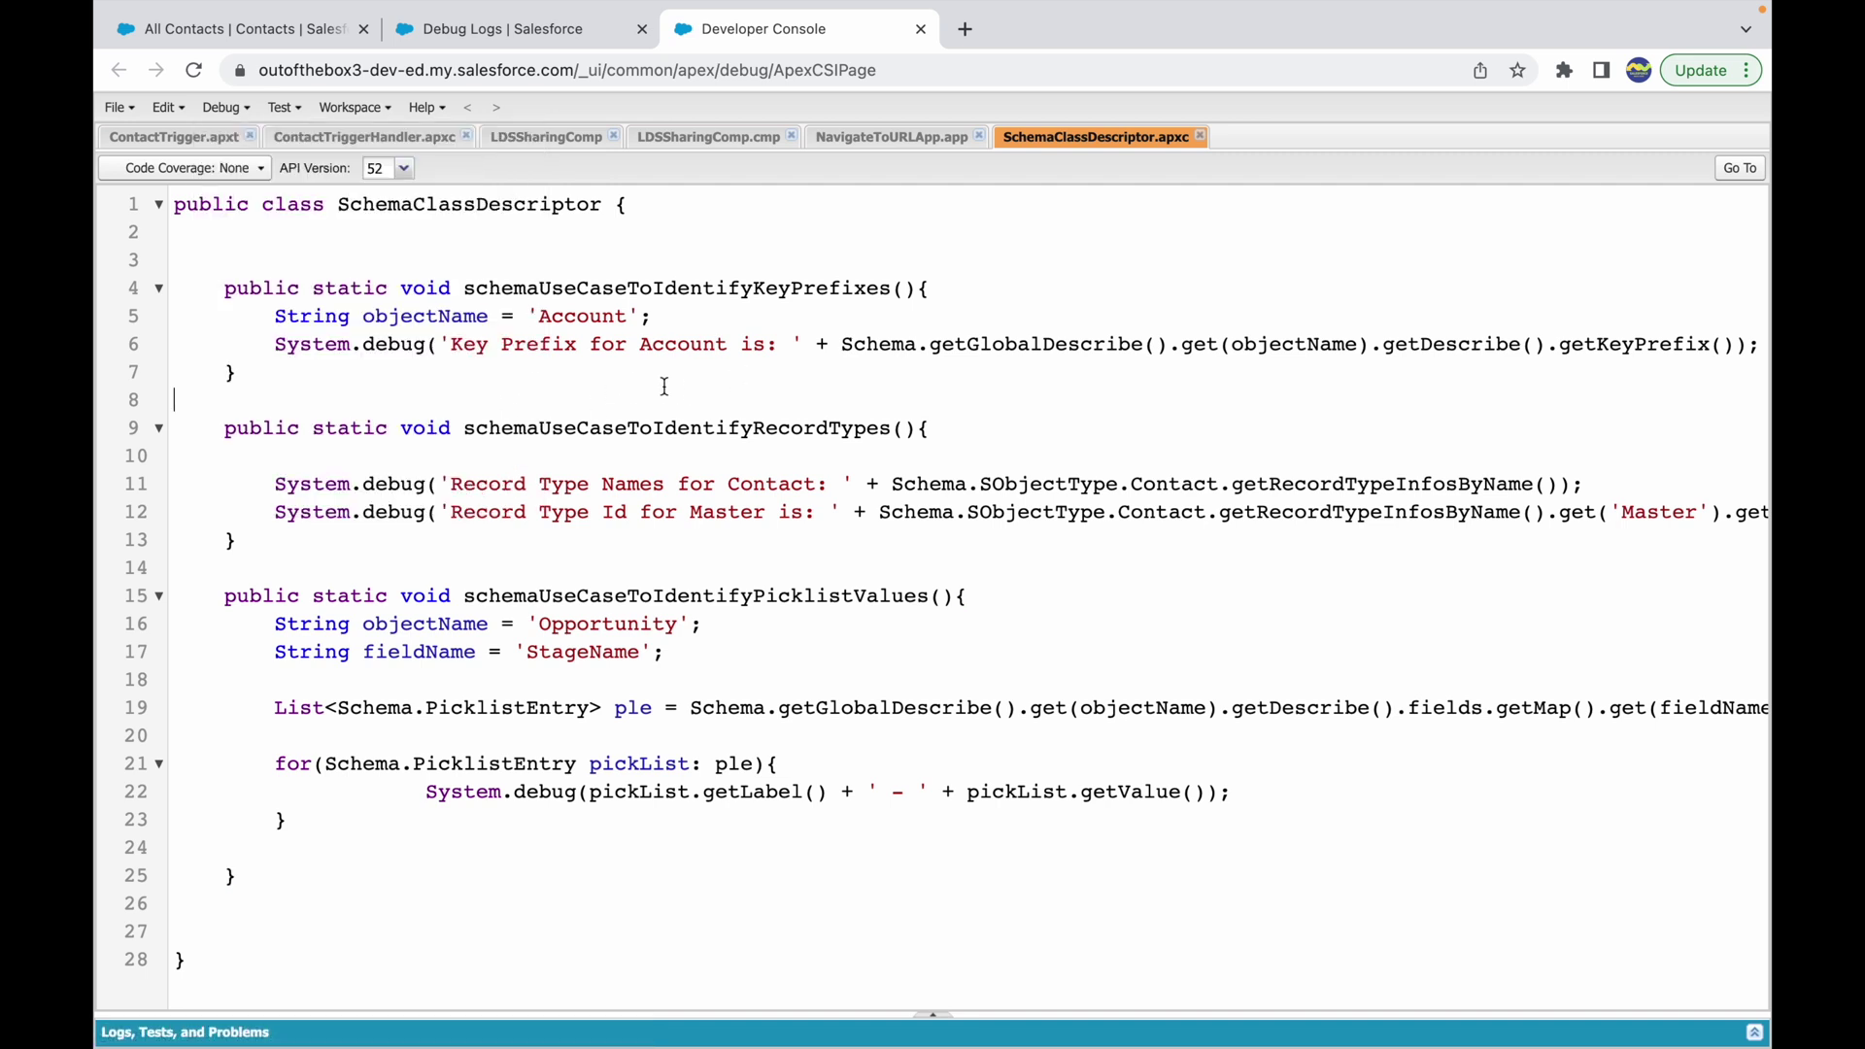
left_click(239, 1032)
- In the browser logged in as Trainer, start a new Account named Test Acc
left_click(489, 29)
key("ctrl+Up")
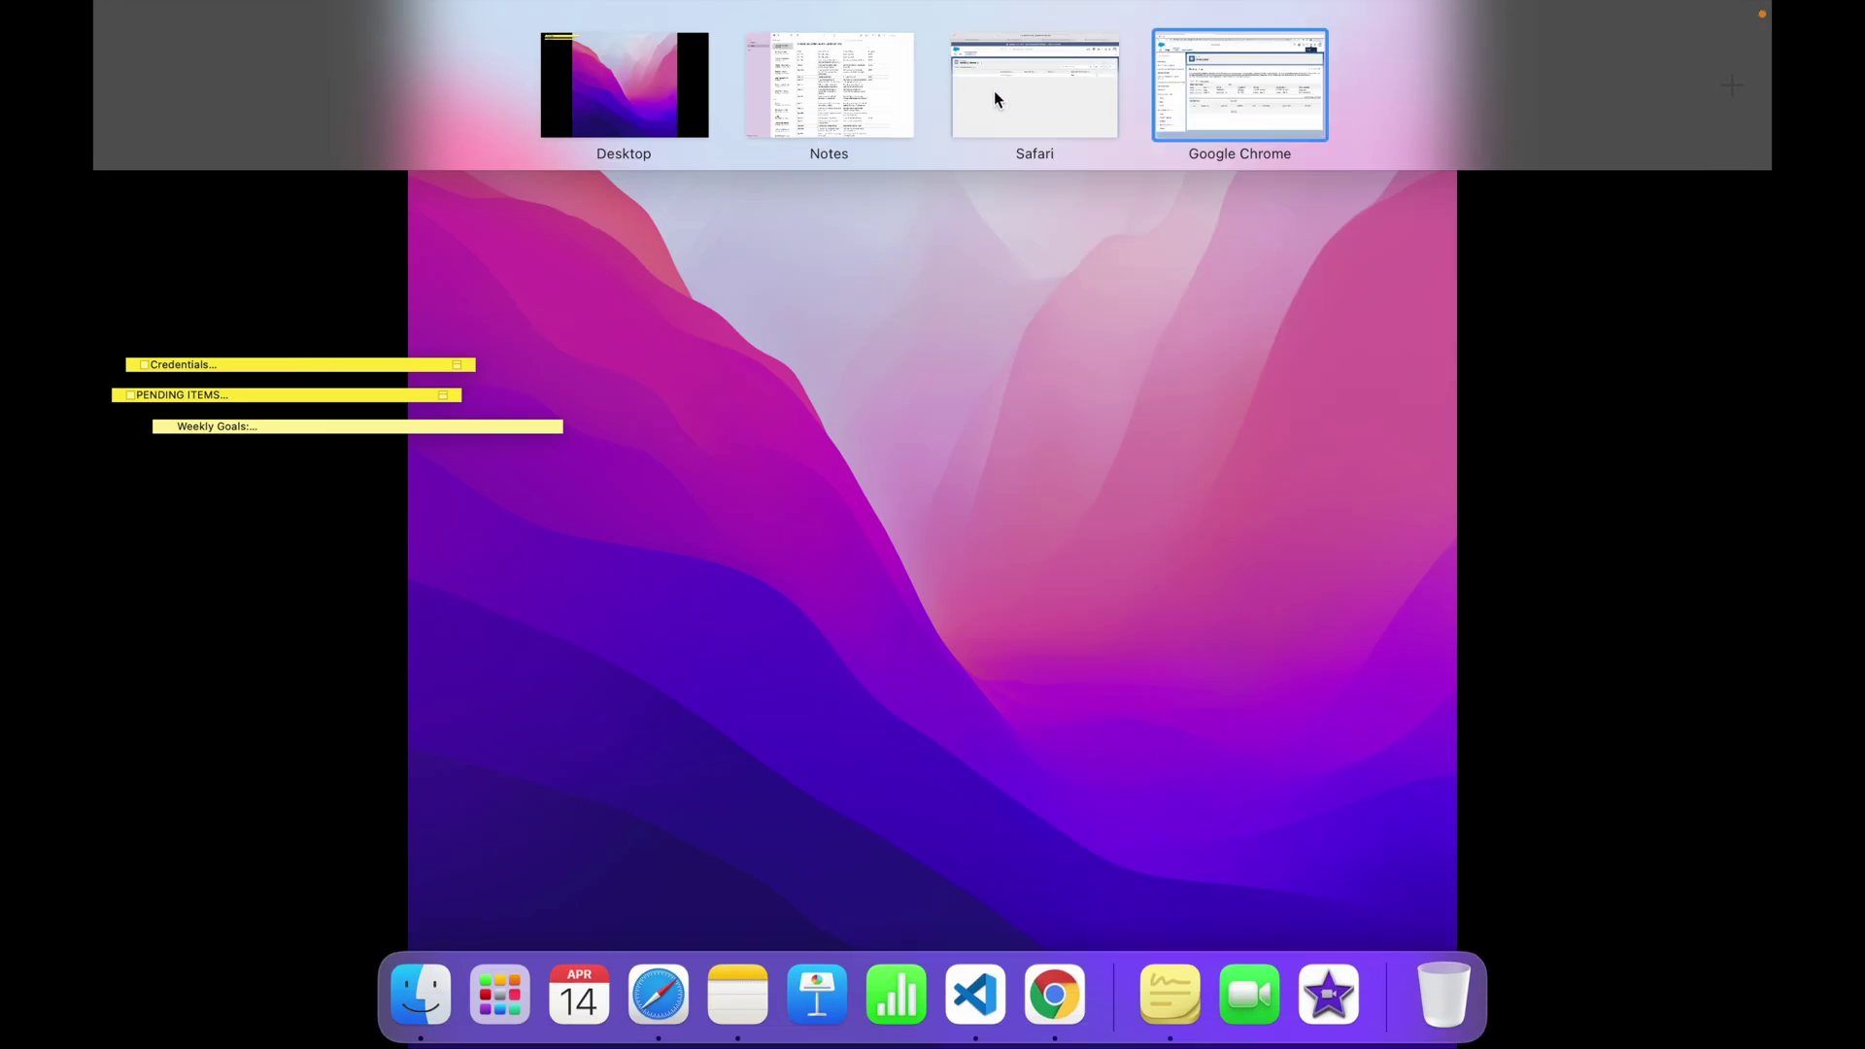
left_click(996, 94)
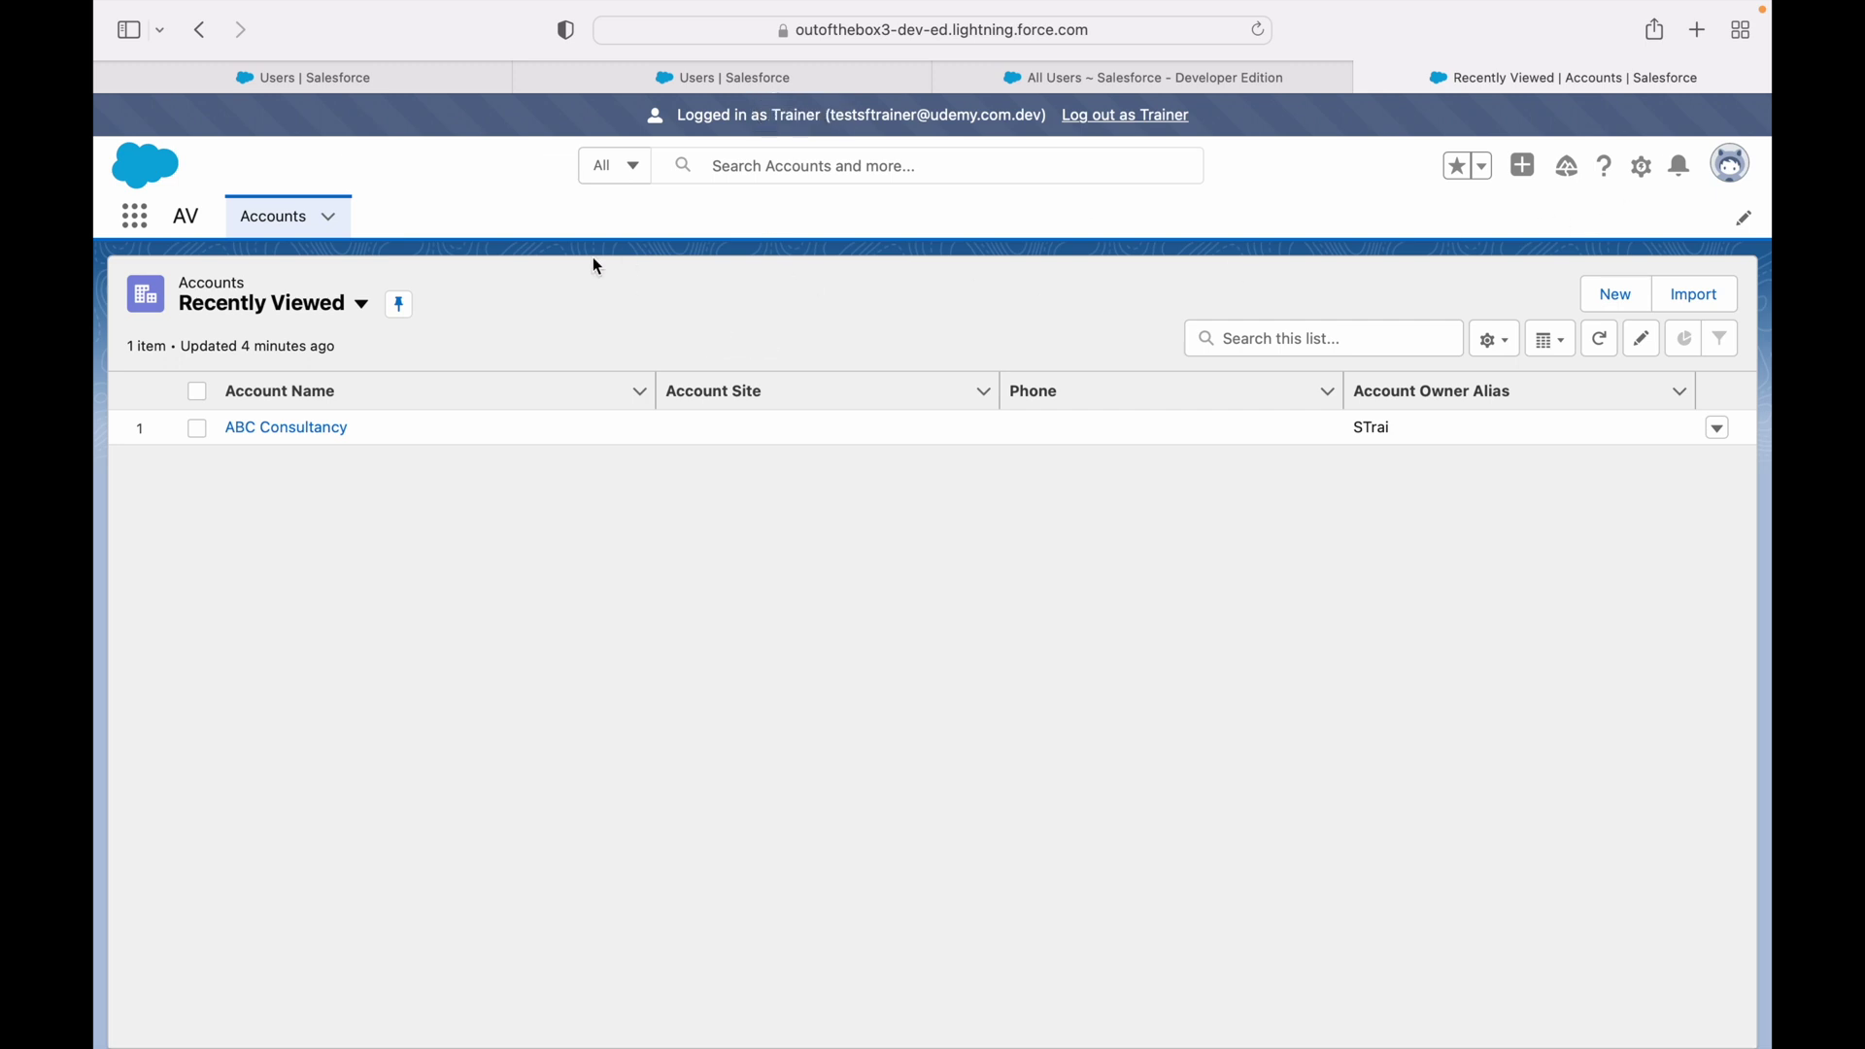
left_click(1614, 296)
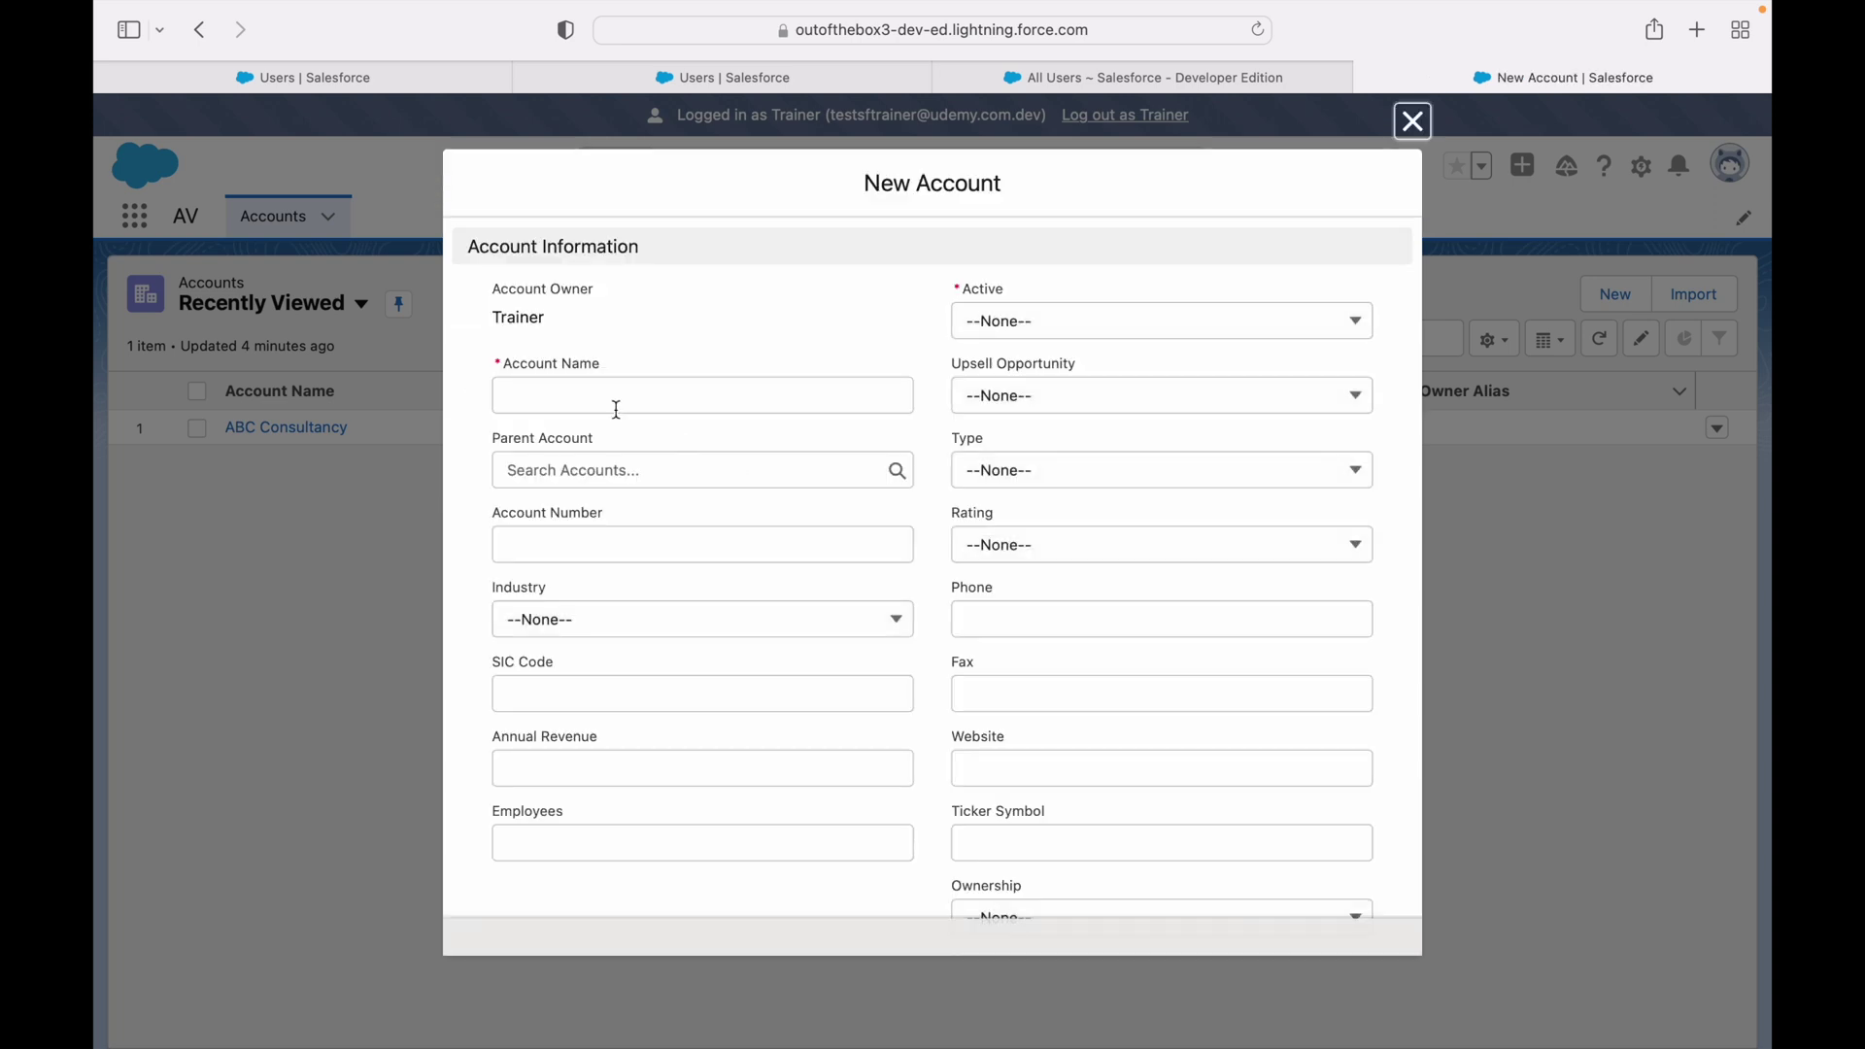
left_click(615, 406)
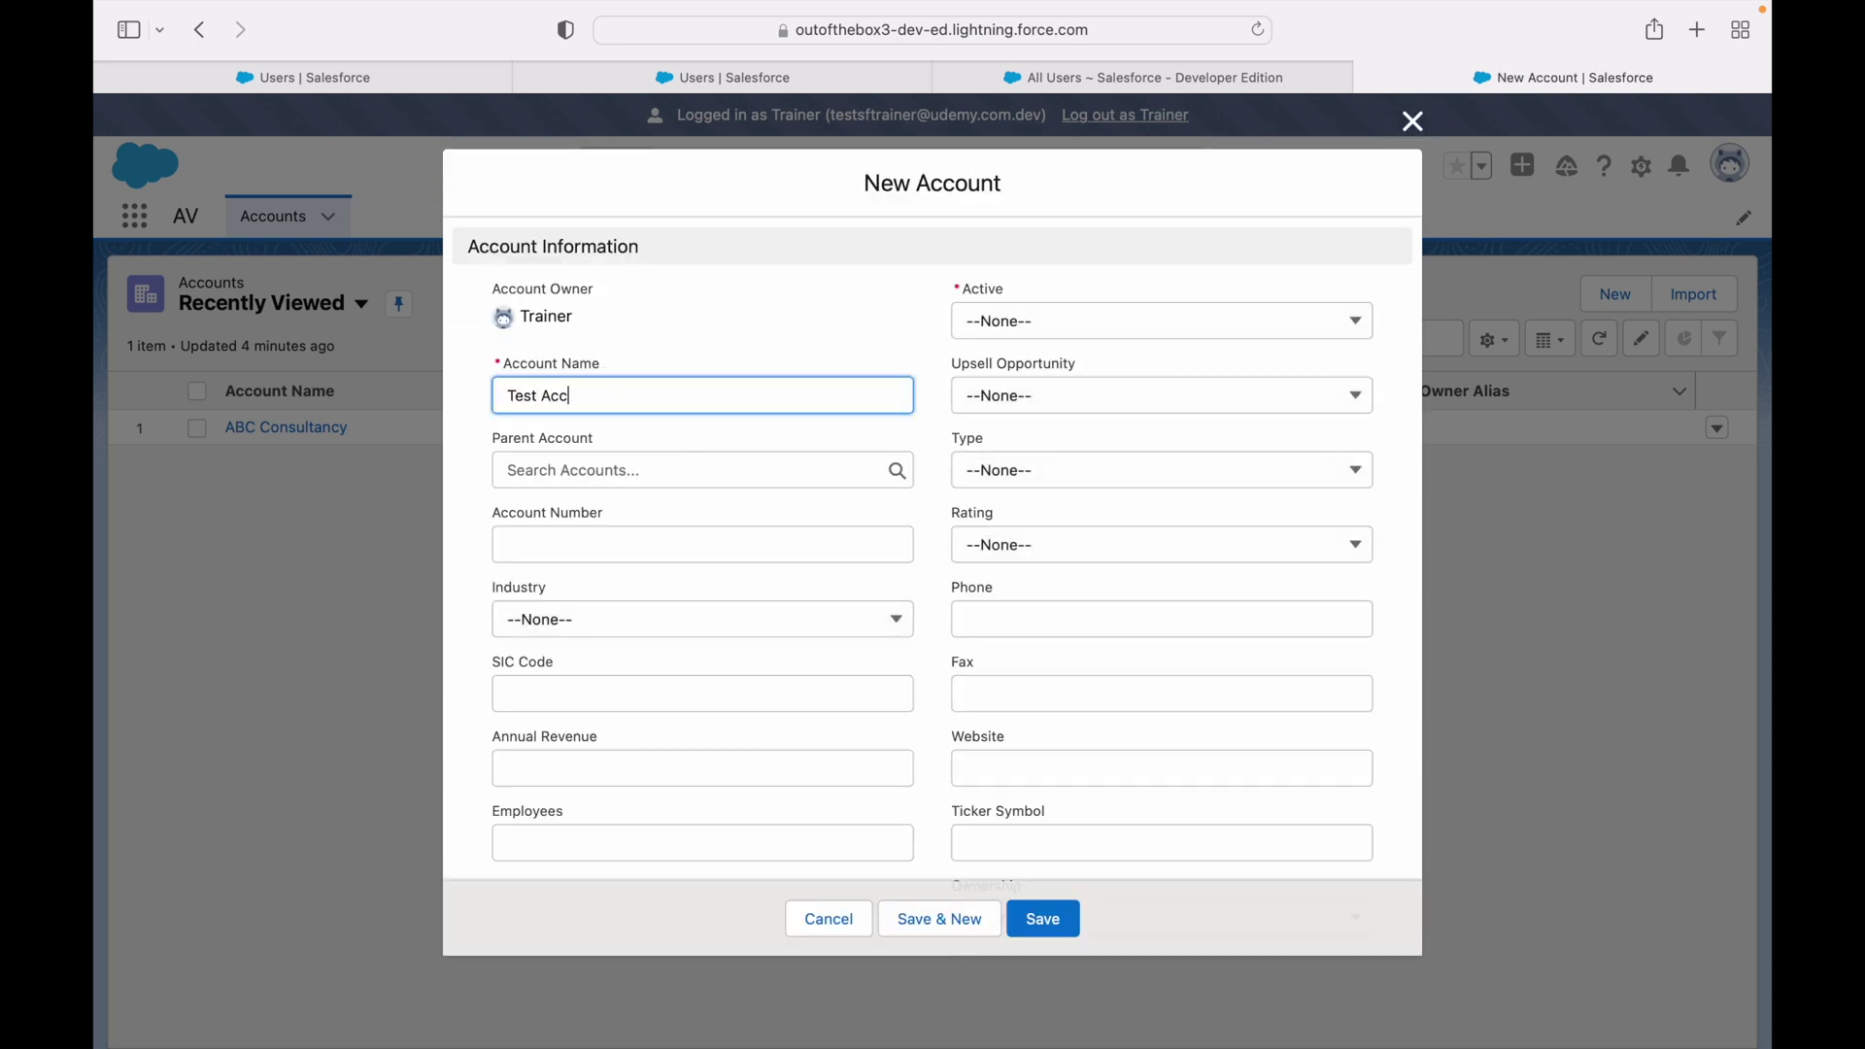
- Set the account's Active field to Yes and its Type to Prospect
left_click(1010, 331)
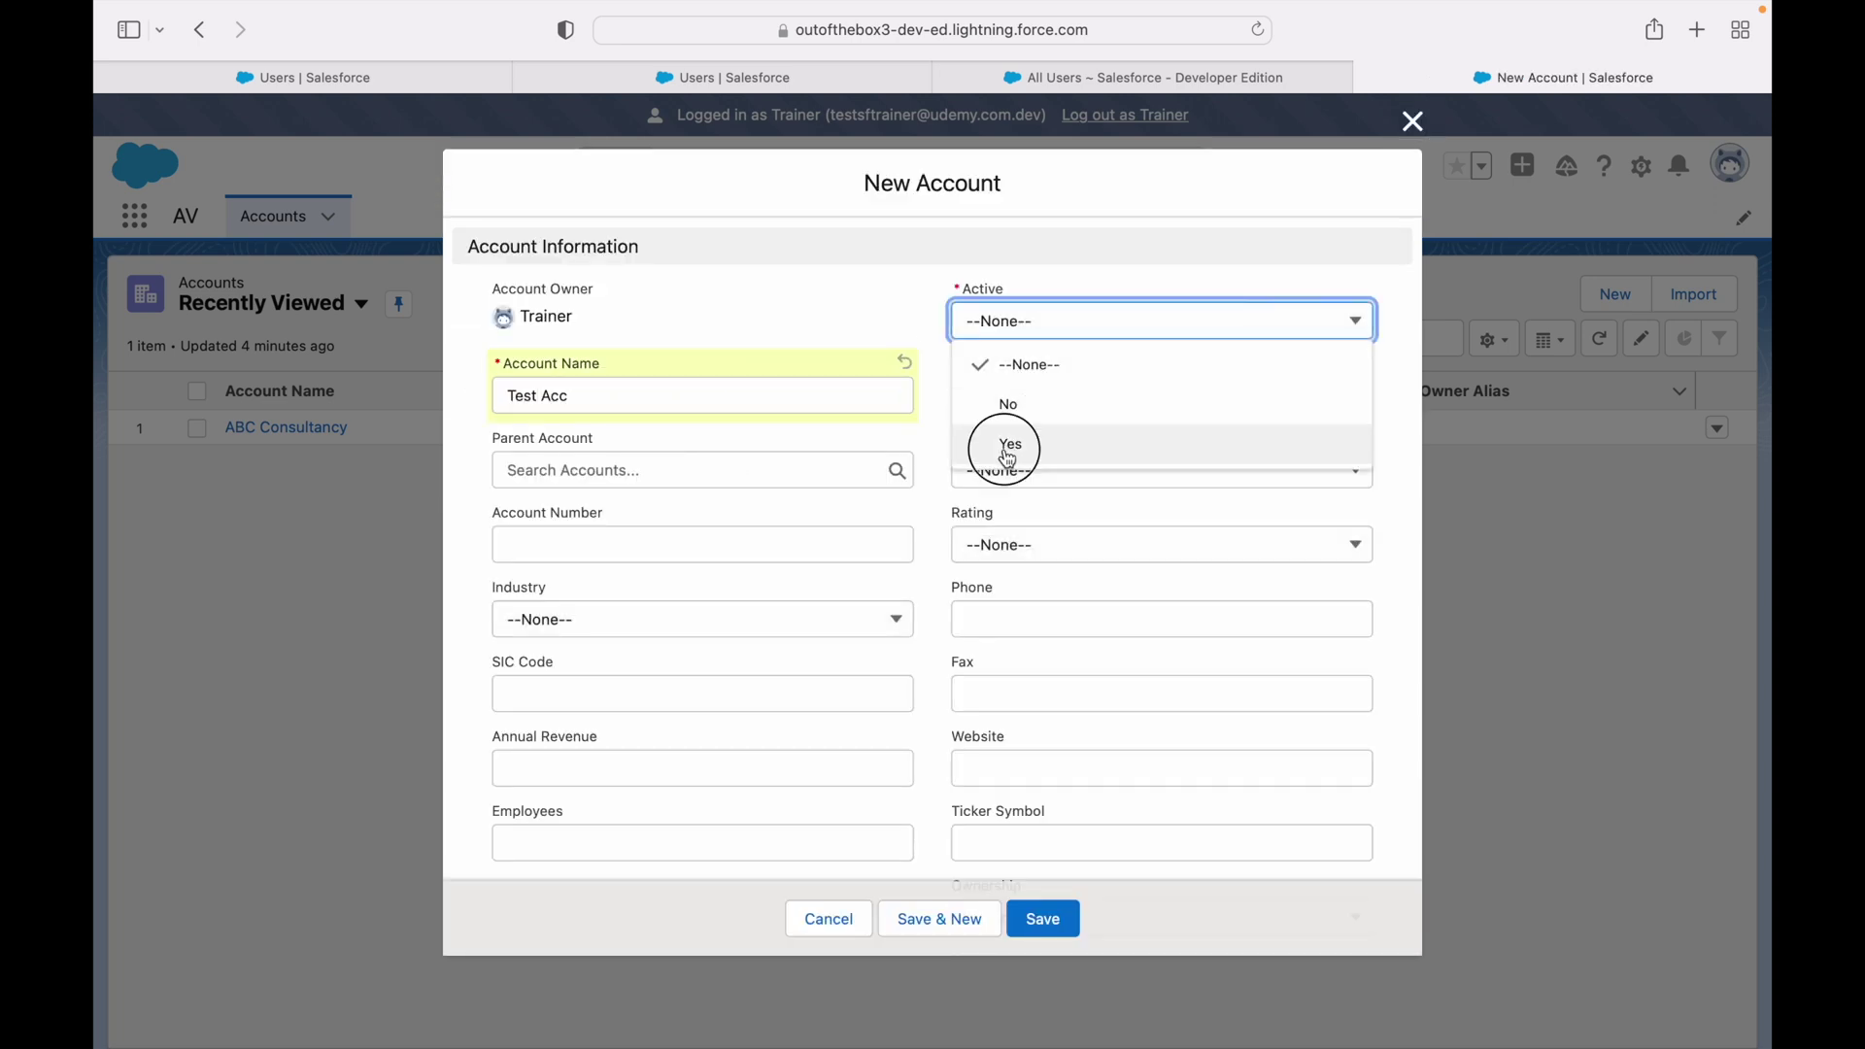
left_click(1088, 444)
left_click(981, 472)
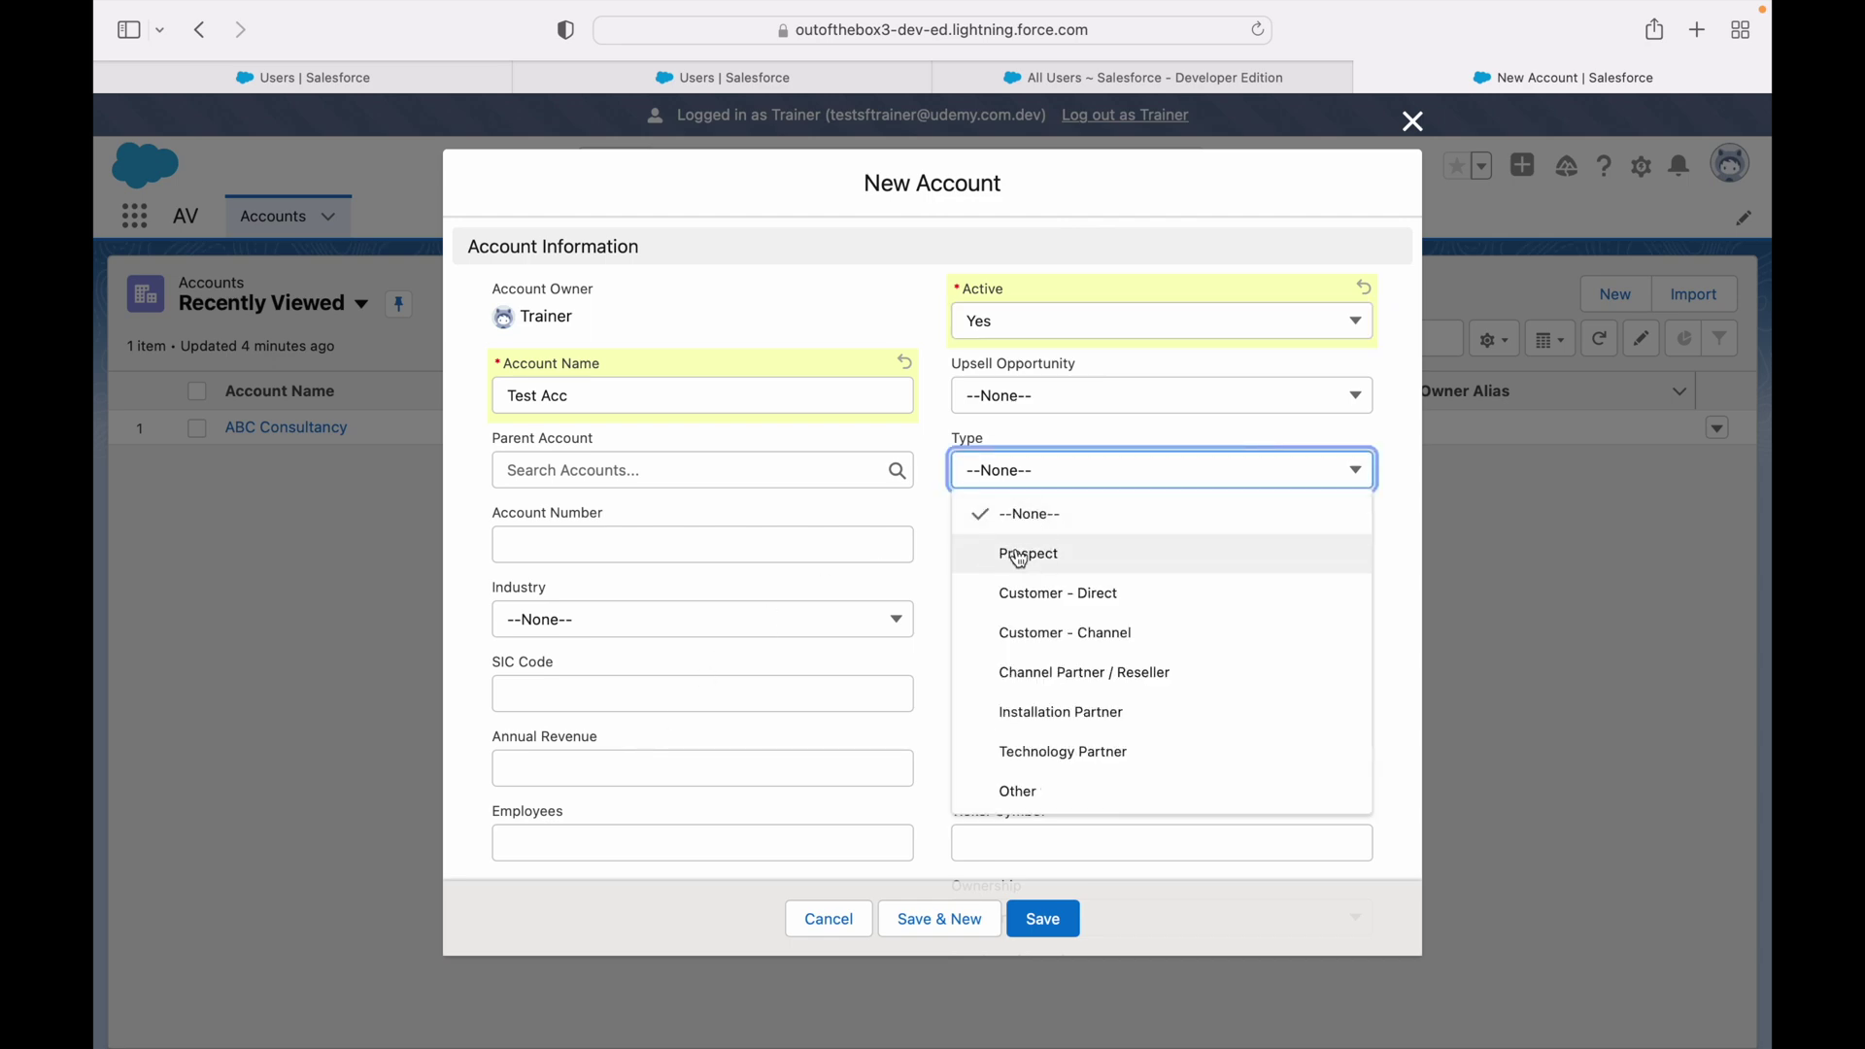
left_click(1000, 546)
scroll(720, 729, "down", 7)
scroll(720, 728, "down", 5)
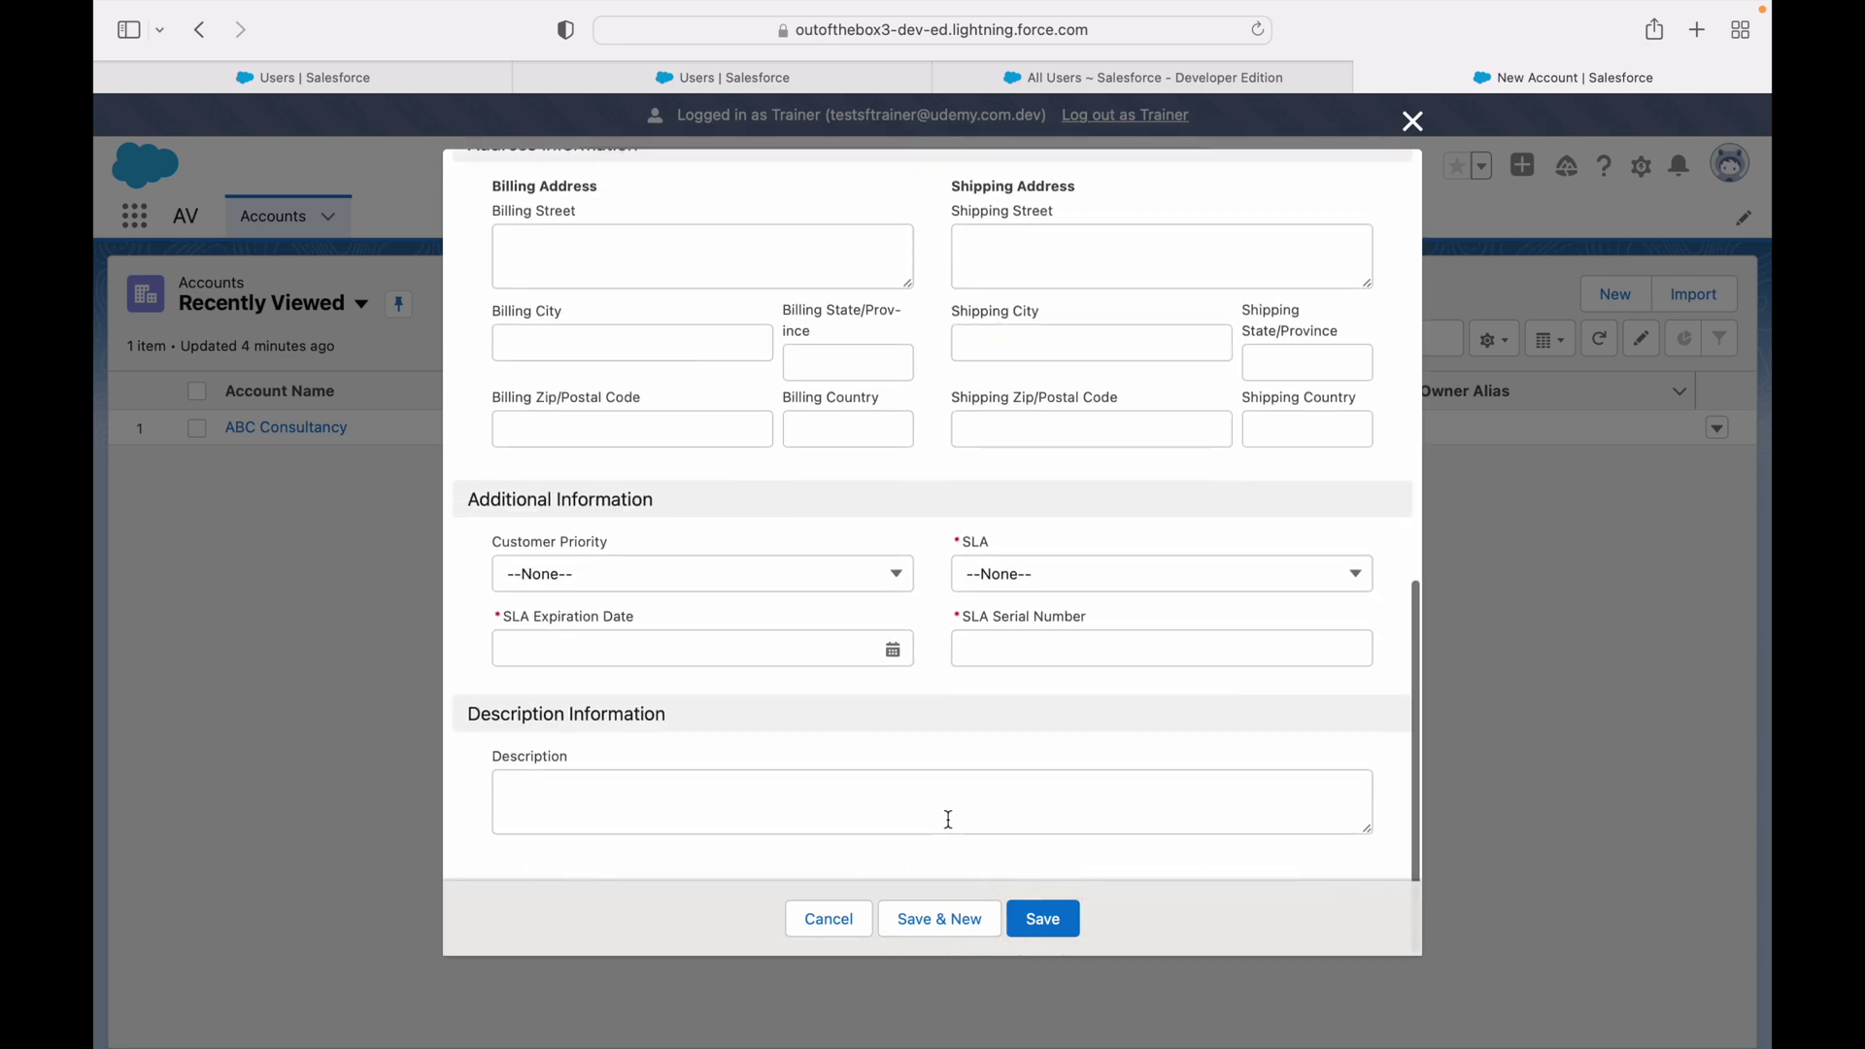
- Set SLA expiration 4/12/2022, SLA Gold and serial number H1743, then save the account
left_click(814, 649)
left_click(702, 430)
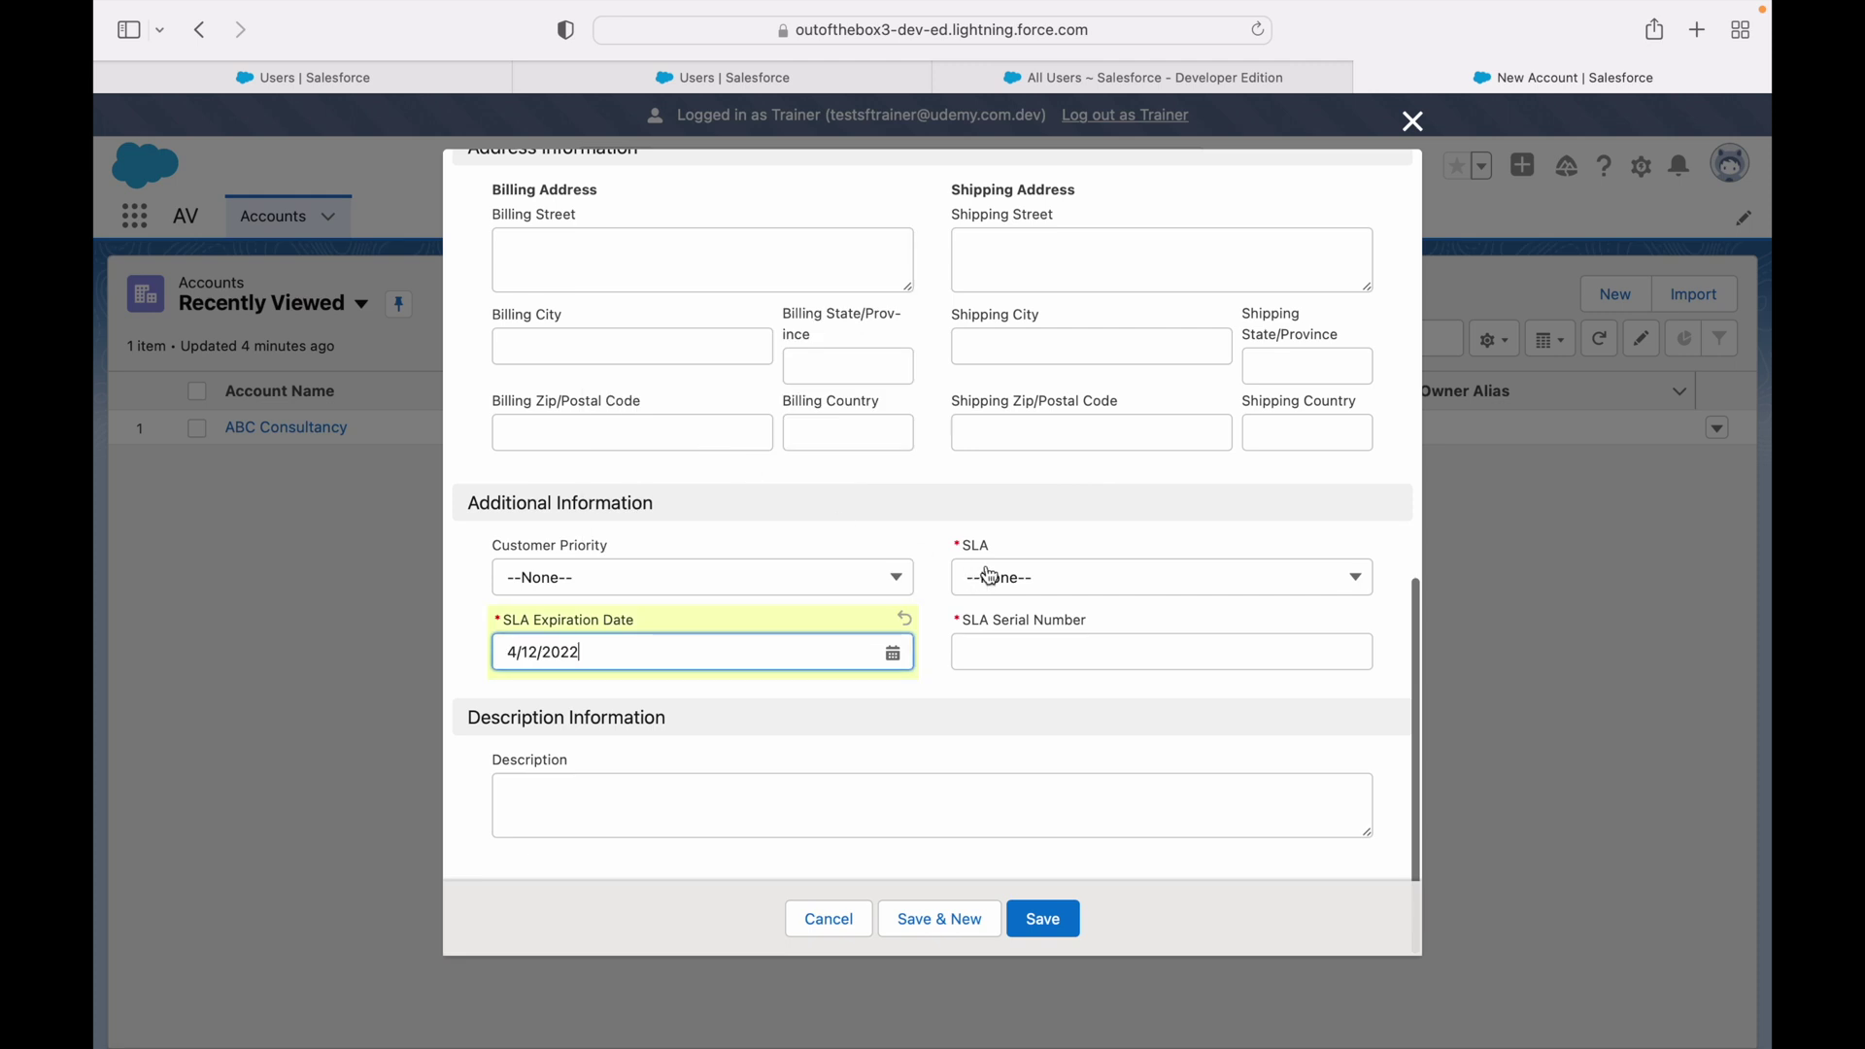
left_click(1001, 577)
left_click(1030, 678)
left_click(1016, 646)
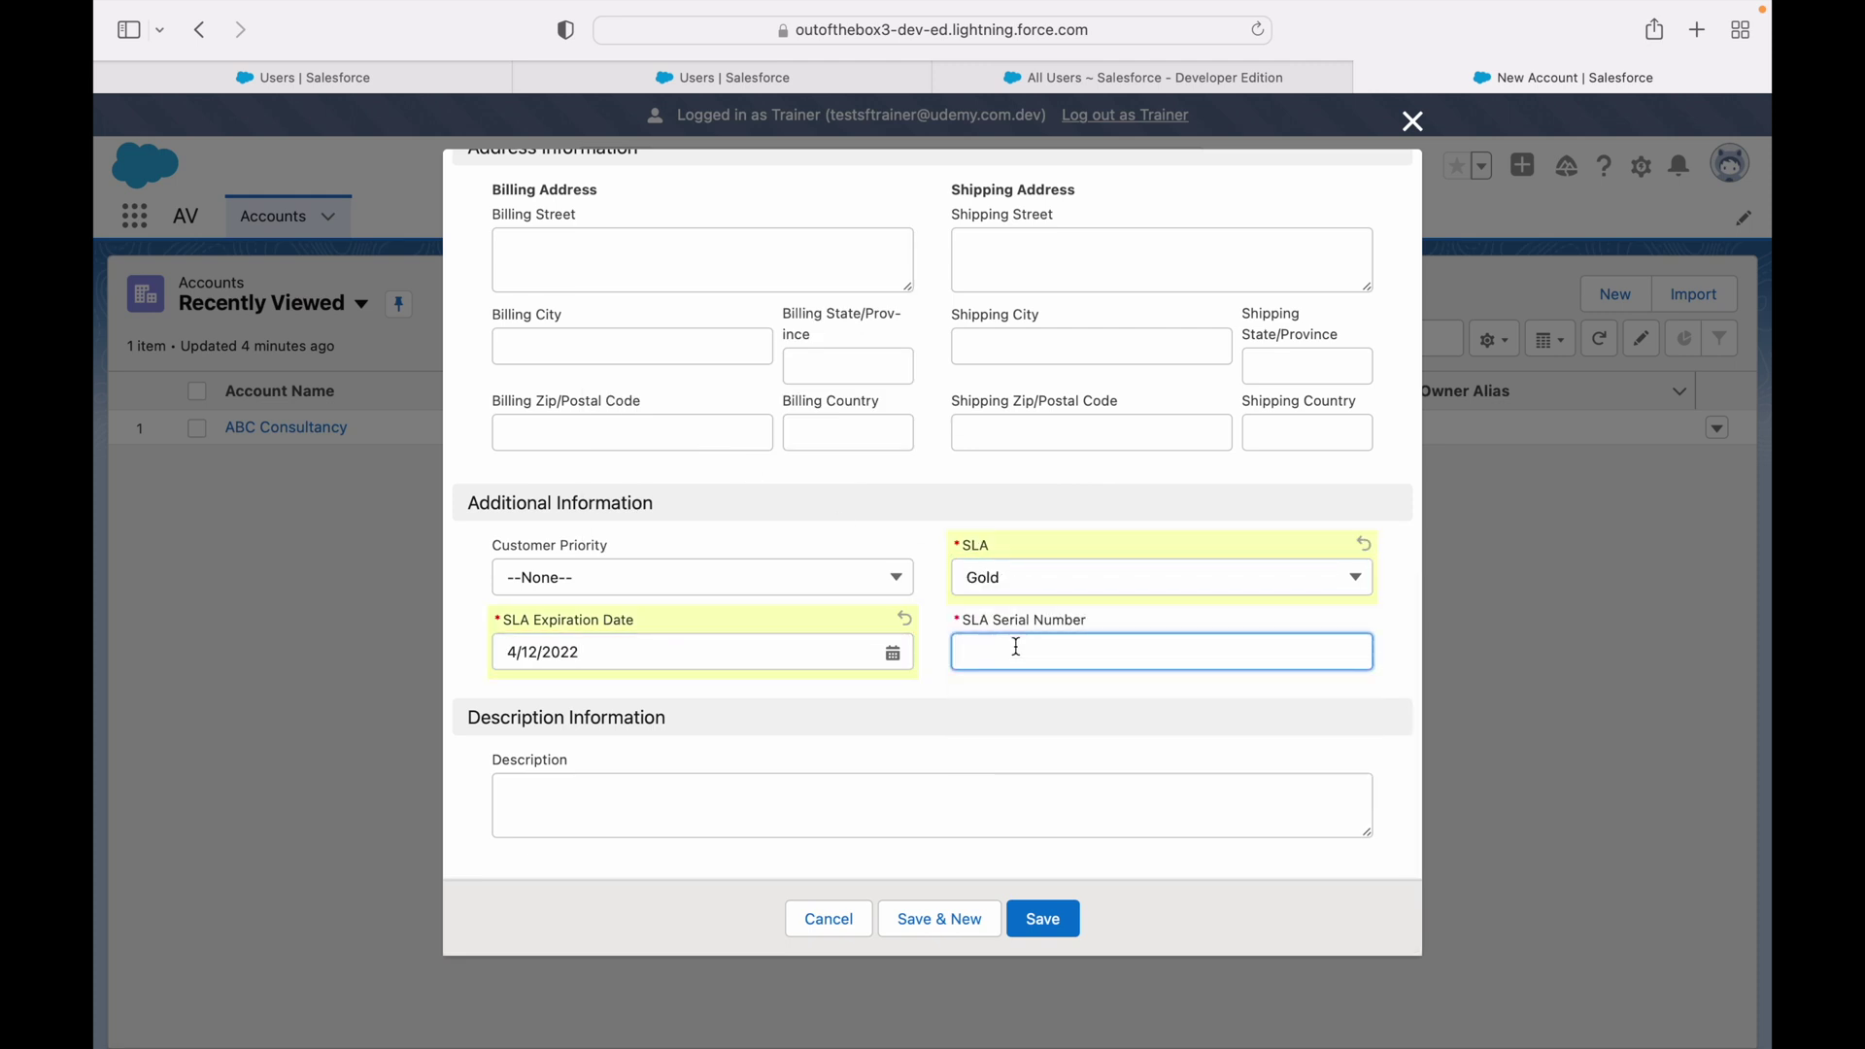
type("H1743")
left_click(1047, 919)
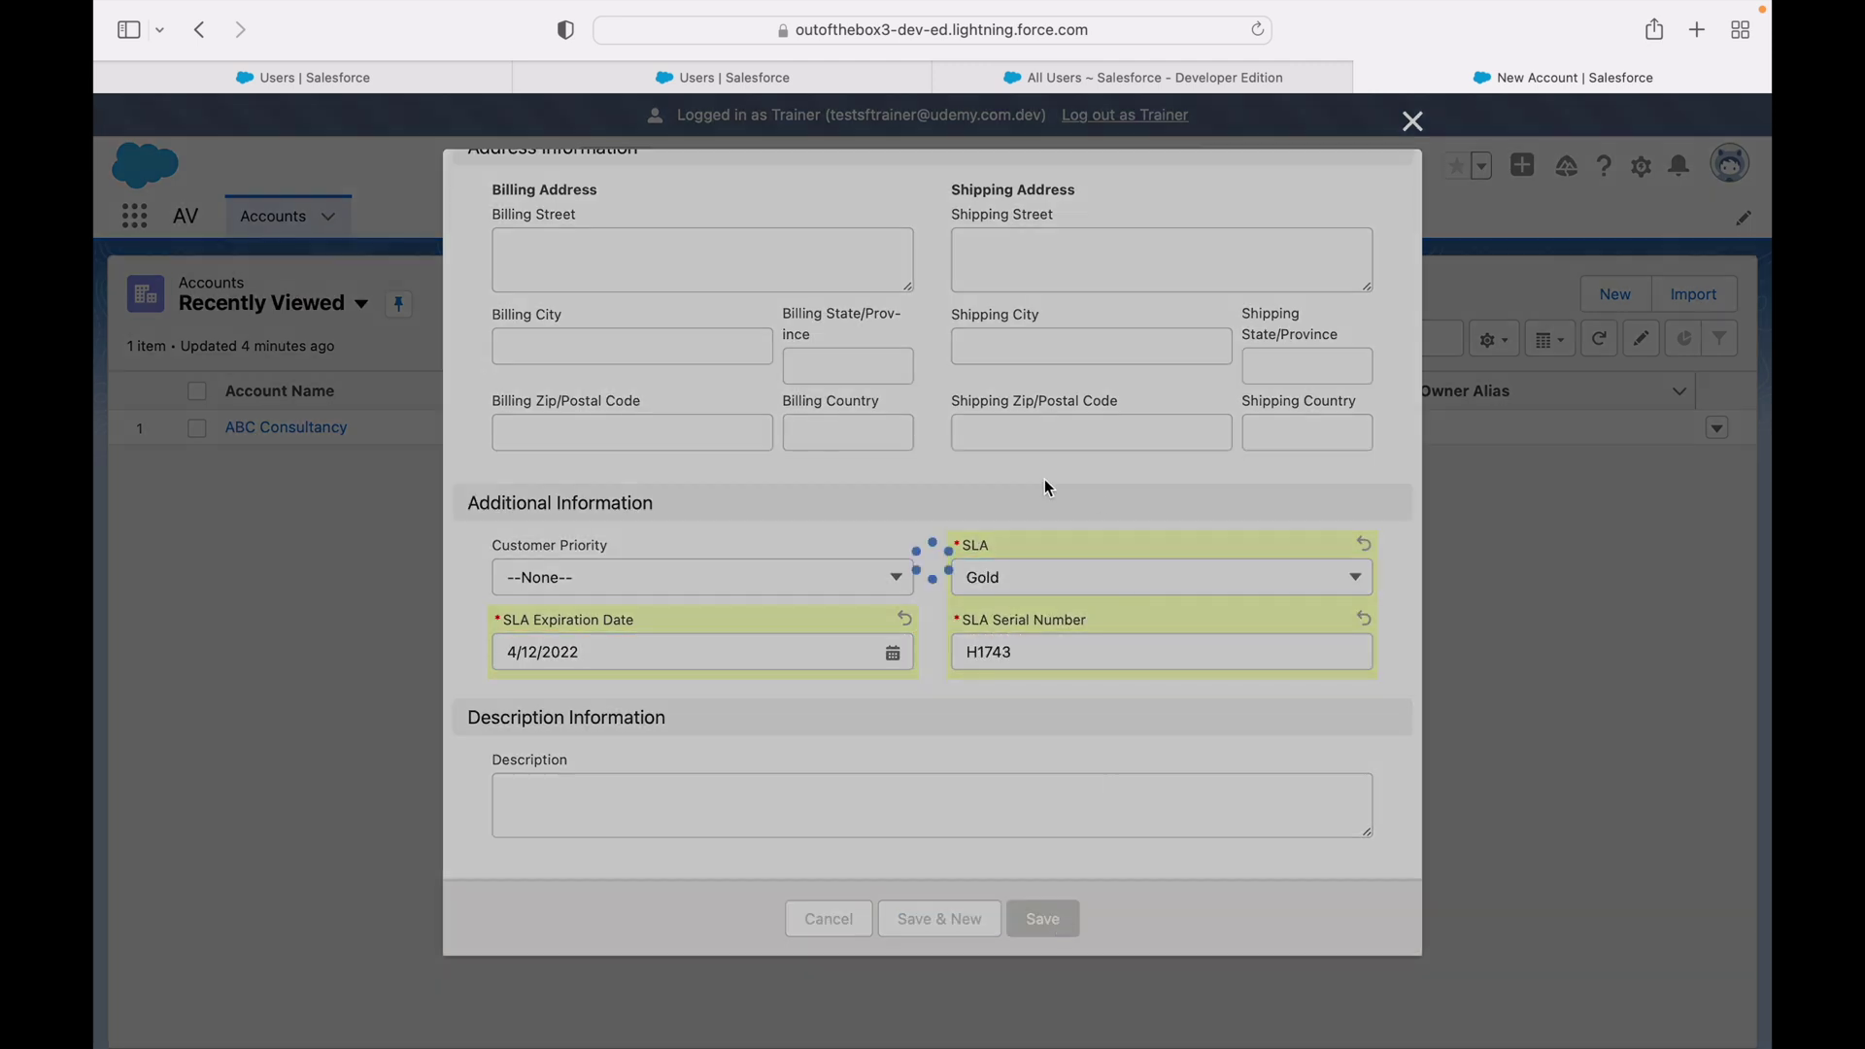
- Reload the Debug Logs page in Chrome to reveal the new Trainer logs
key("ctrl+Up")
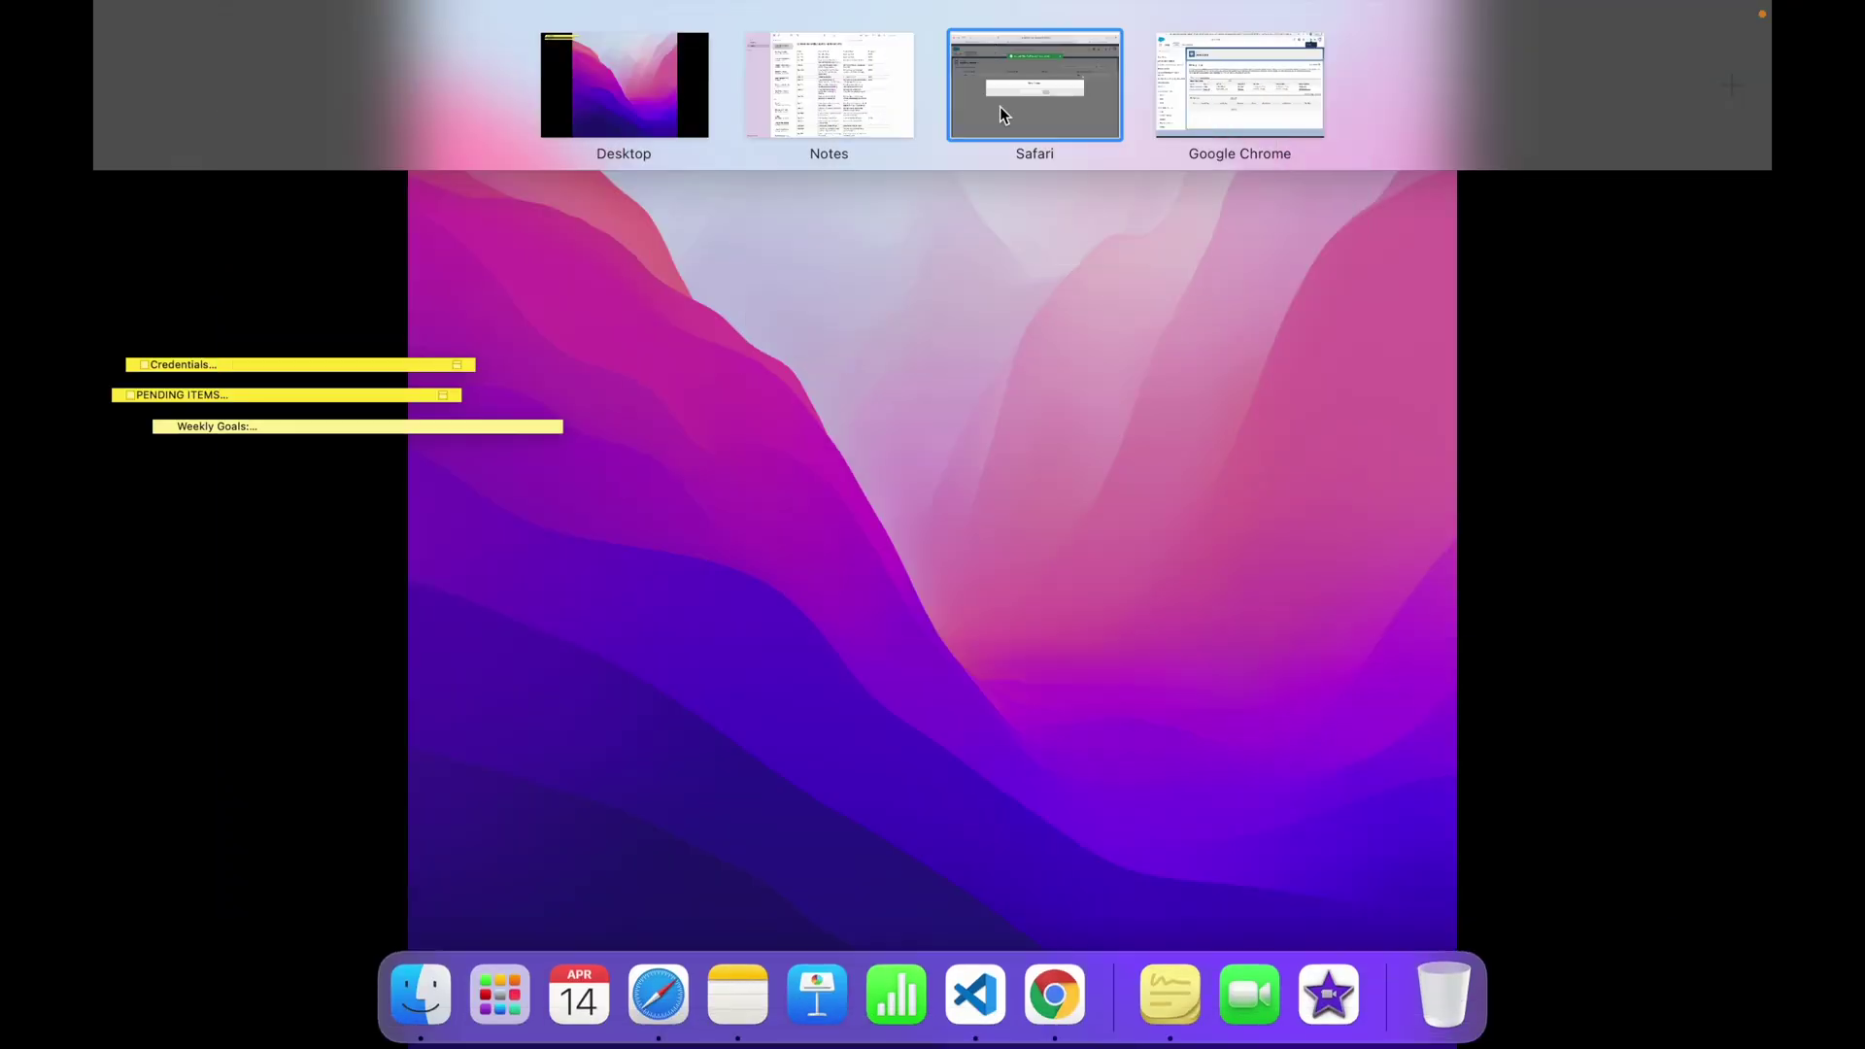
left_click(1243, 67)
key("super+r")
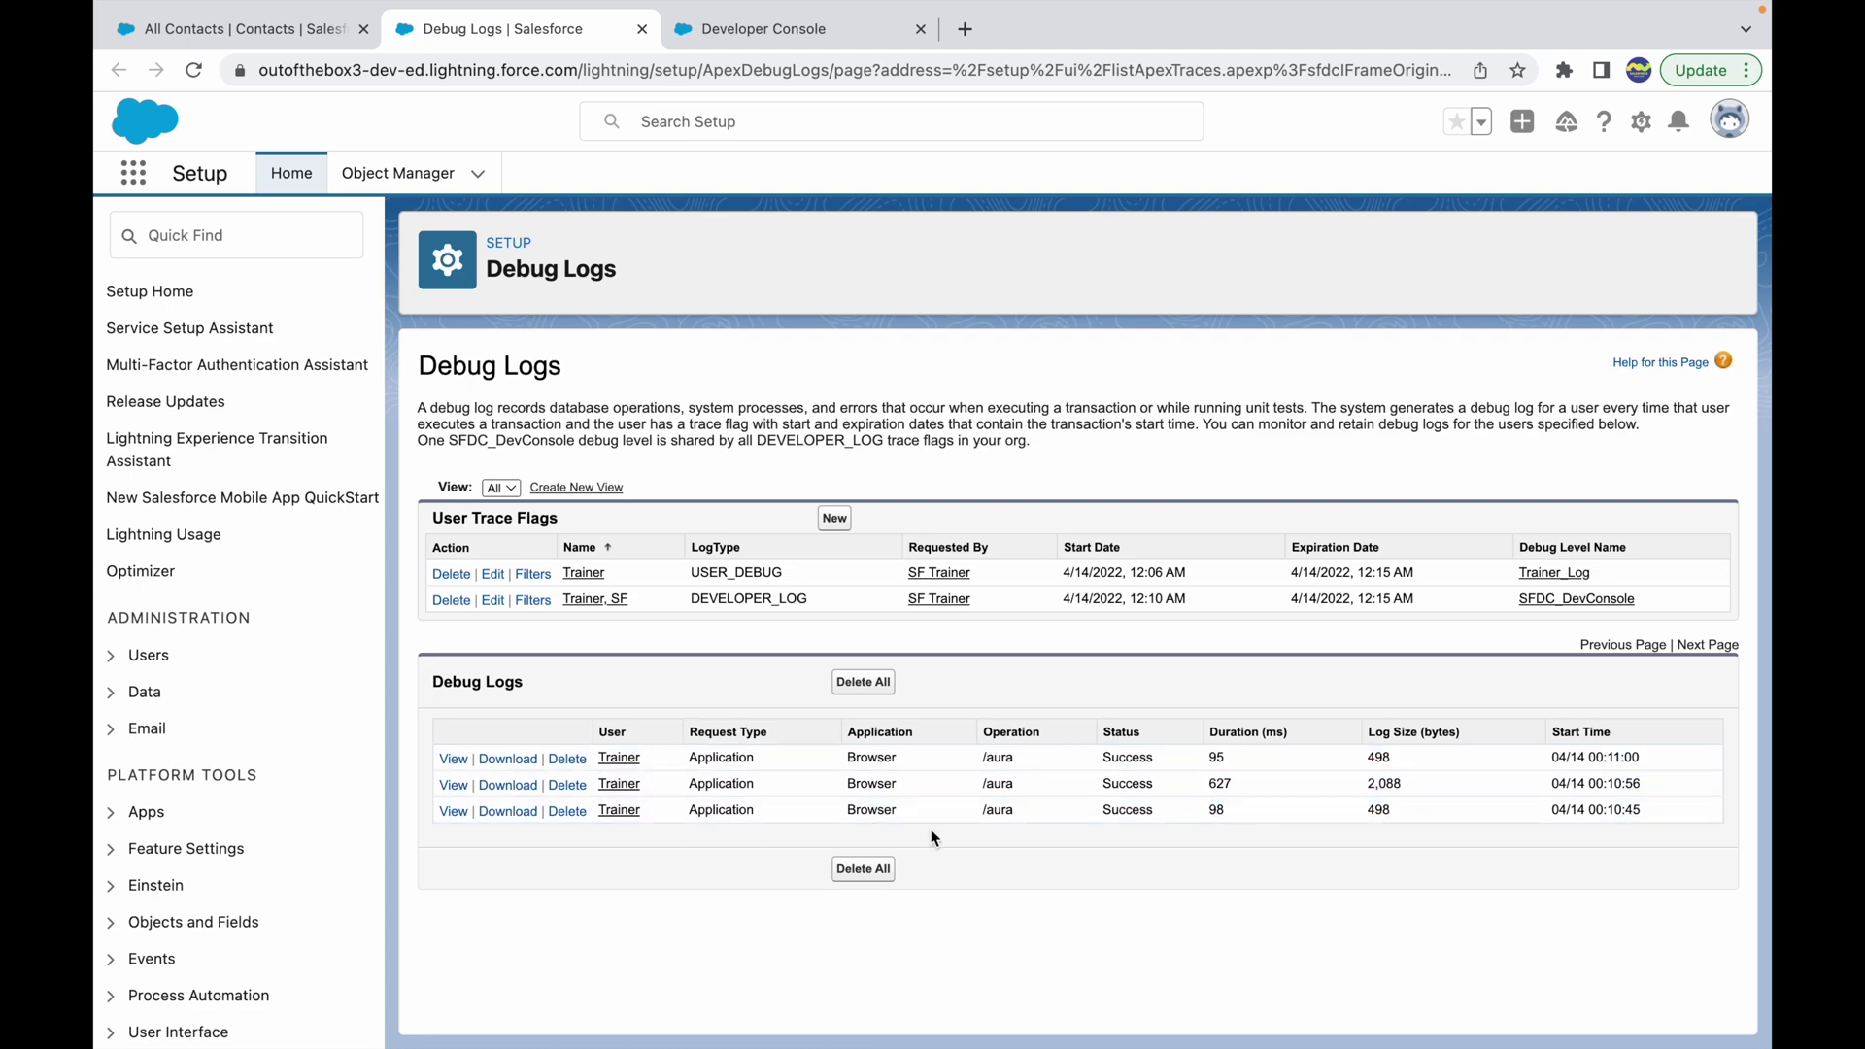
- In the Developer Console, list the captured logs and open the 12:40:56 log
left_click(732, 39)
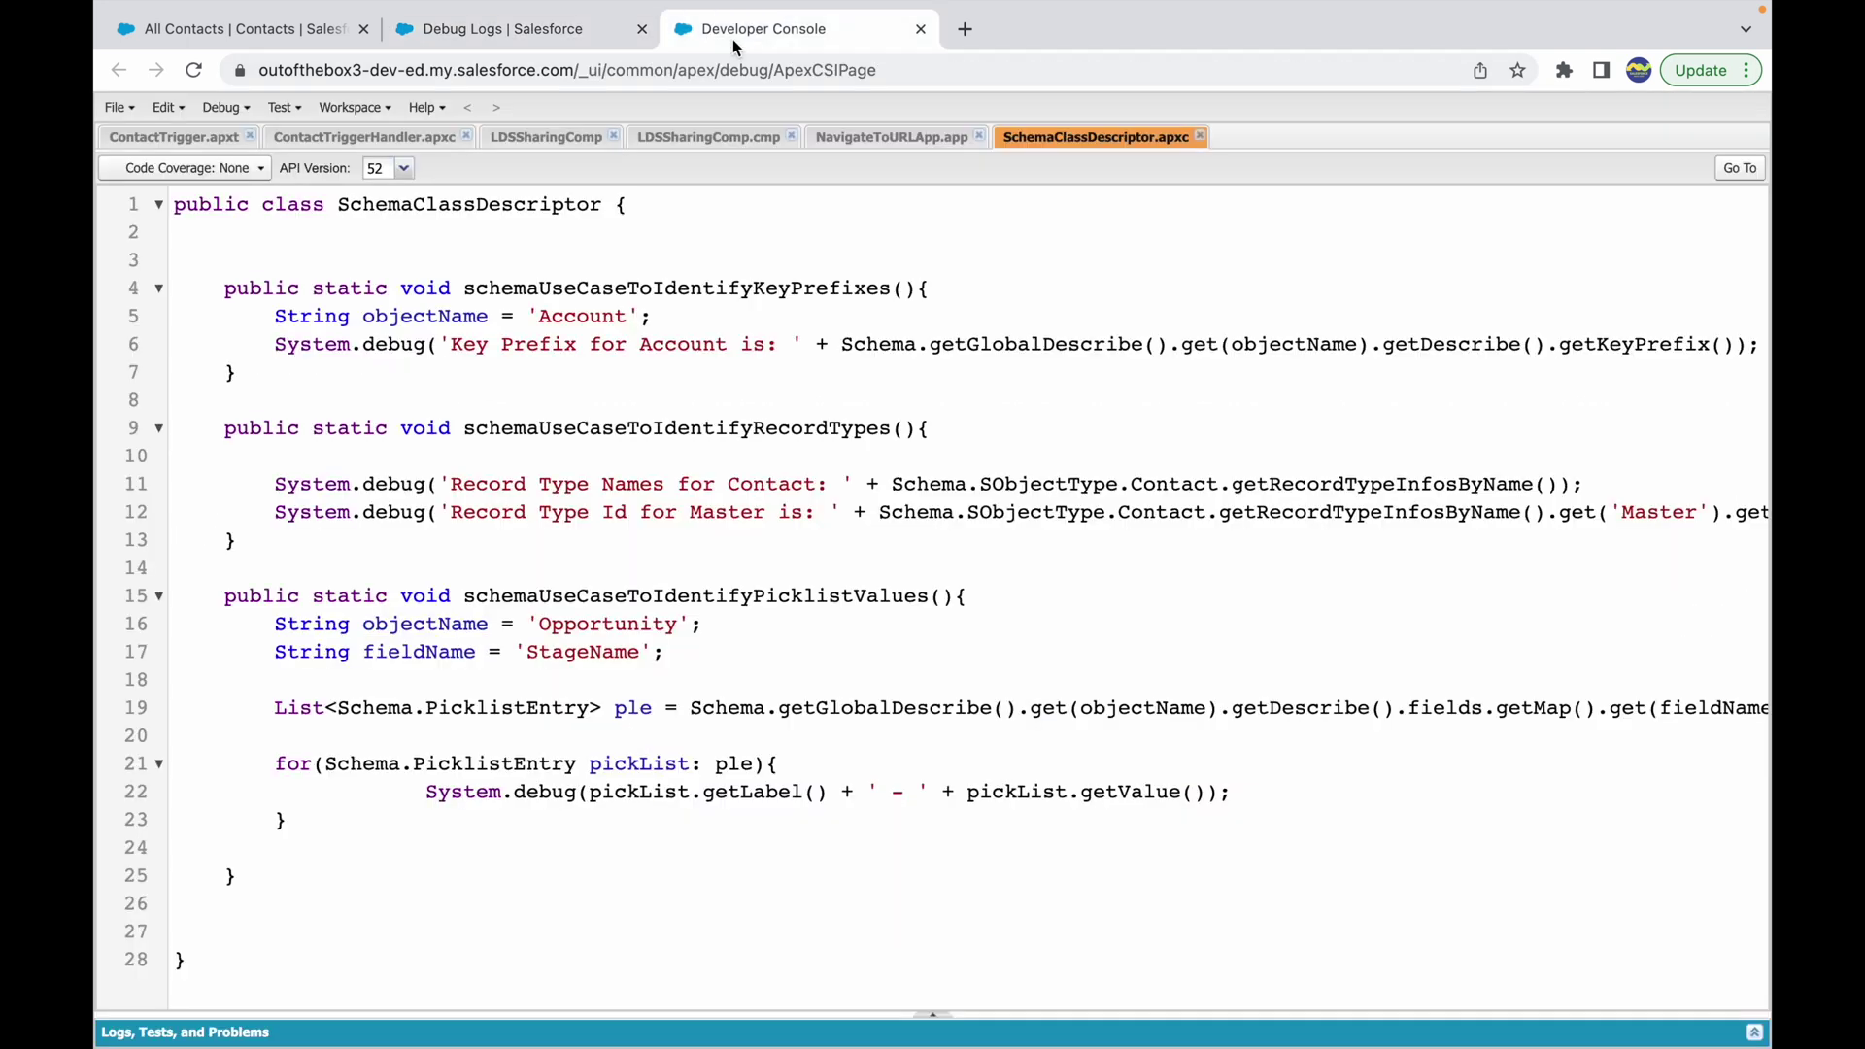
left_click(251, 1035)
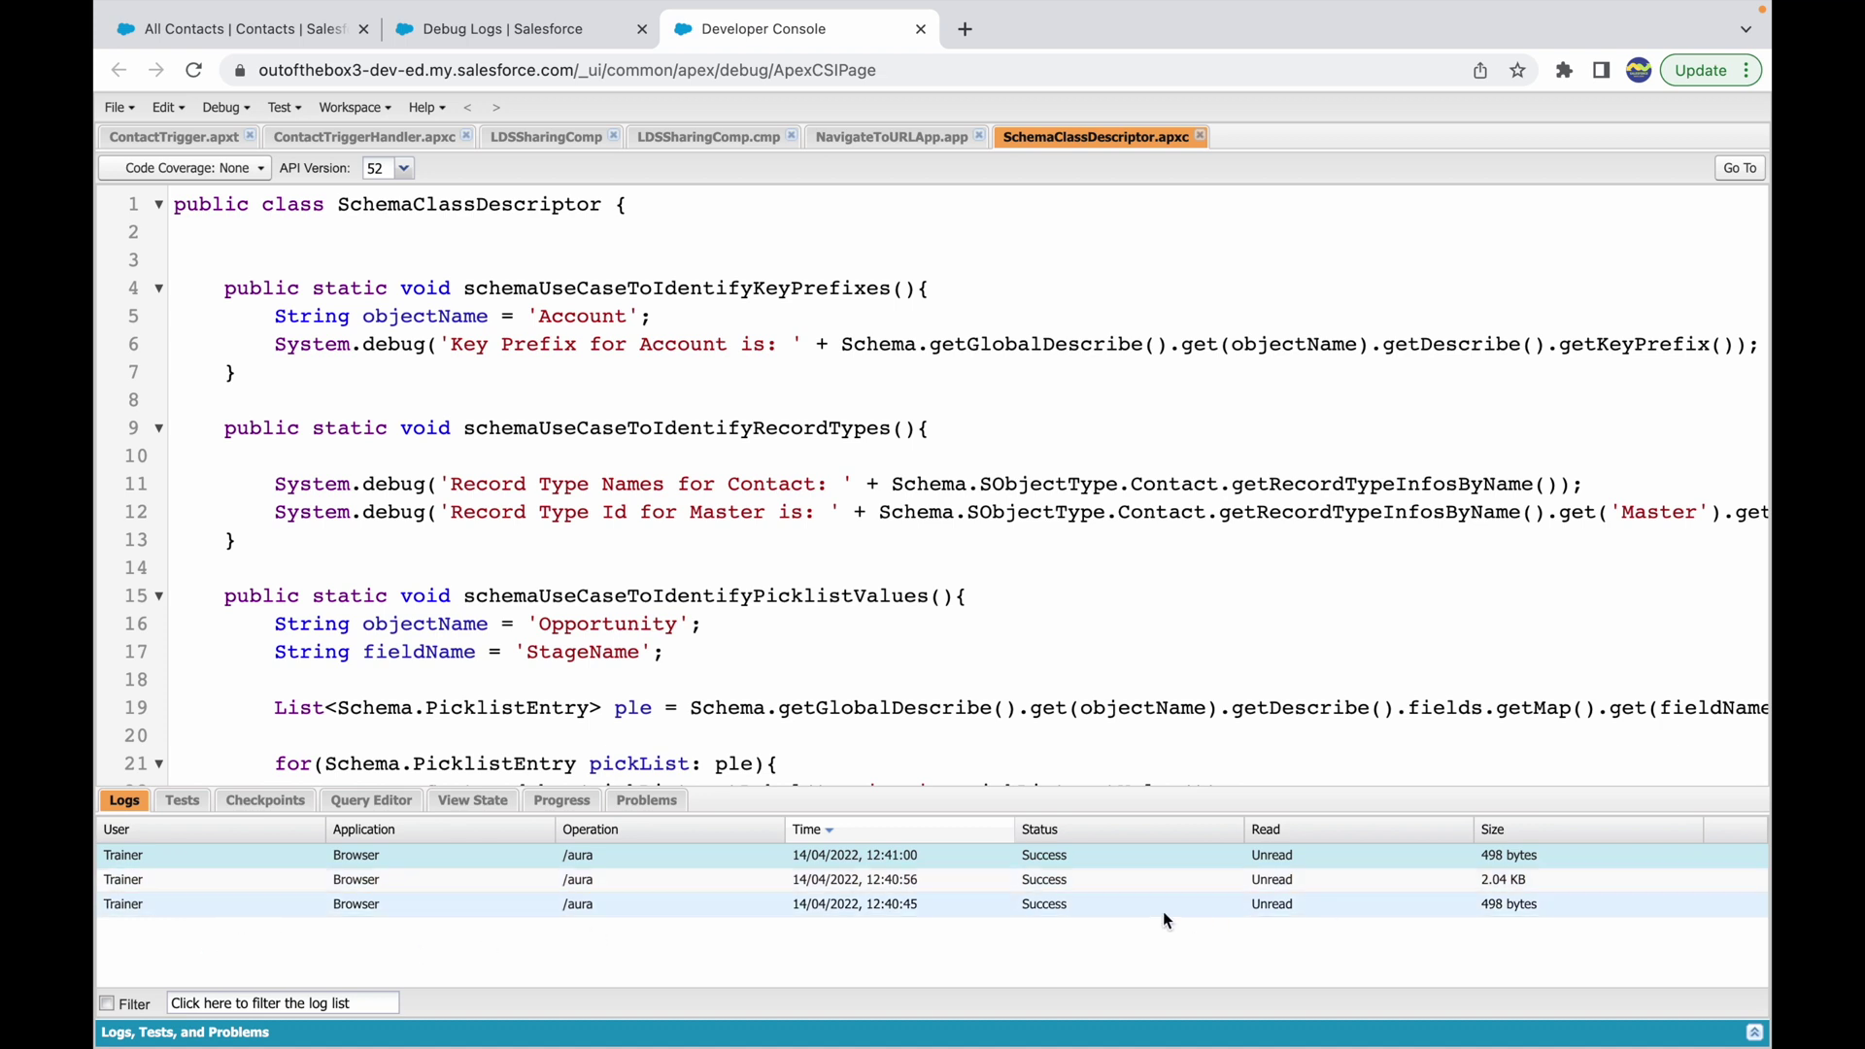
double_click(631, 881)
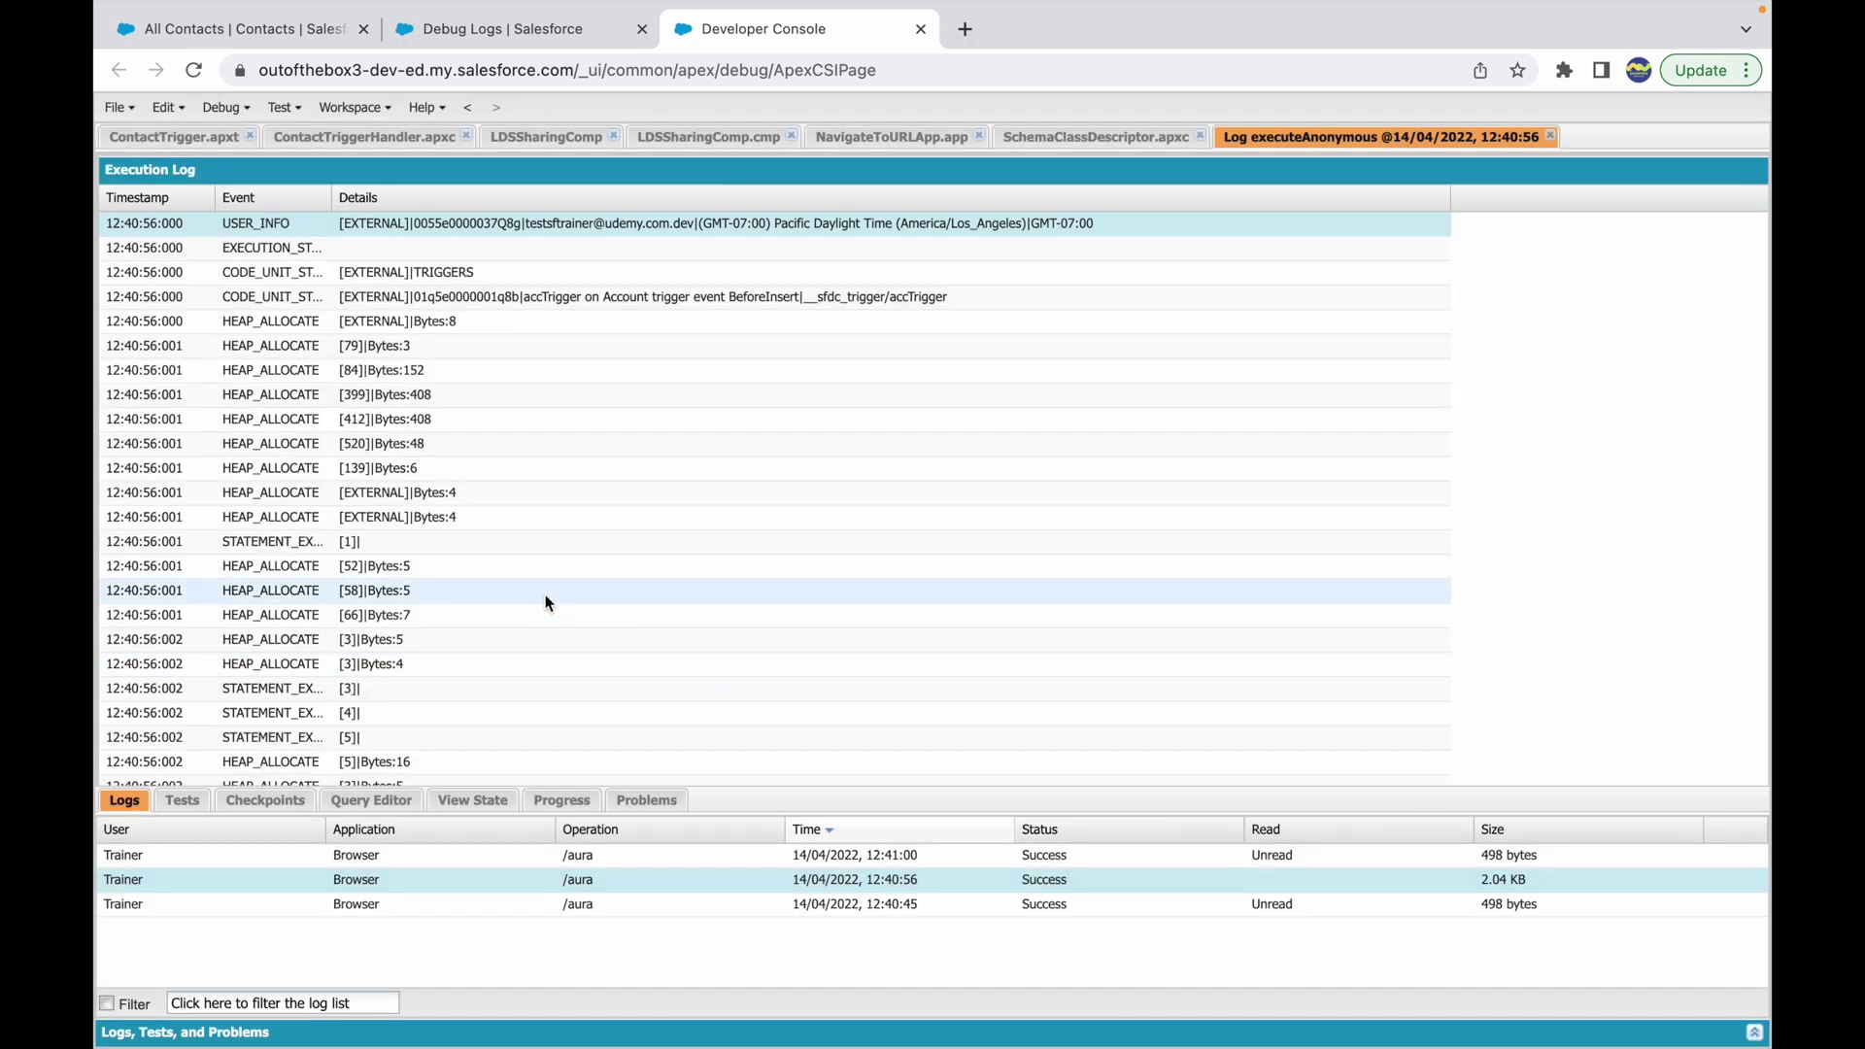
- Widen the Event column and check the STATEMENT_EXECUTE, accTrigger finish and Workflow:Account lines
scroll(541, 603, "up", 2)
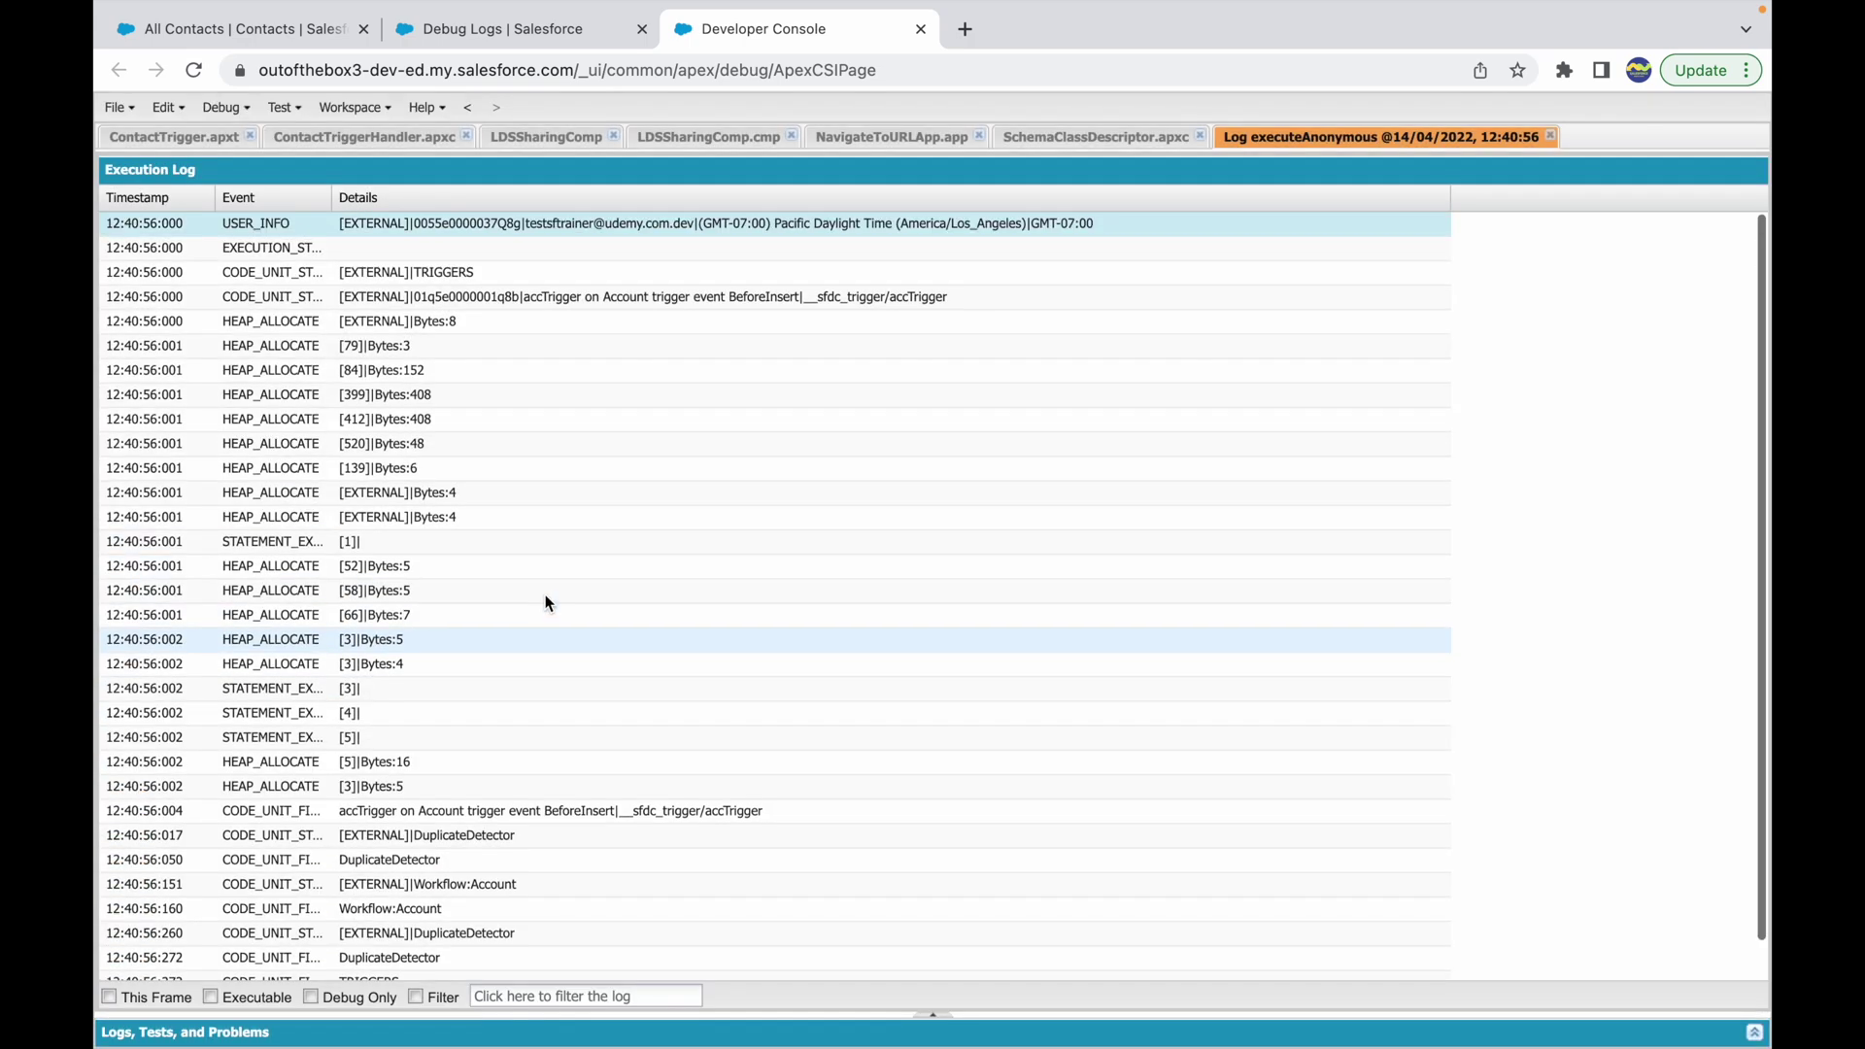
left_click_drag(331, 199, 517, 216)
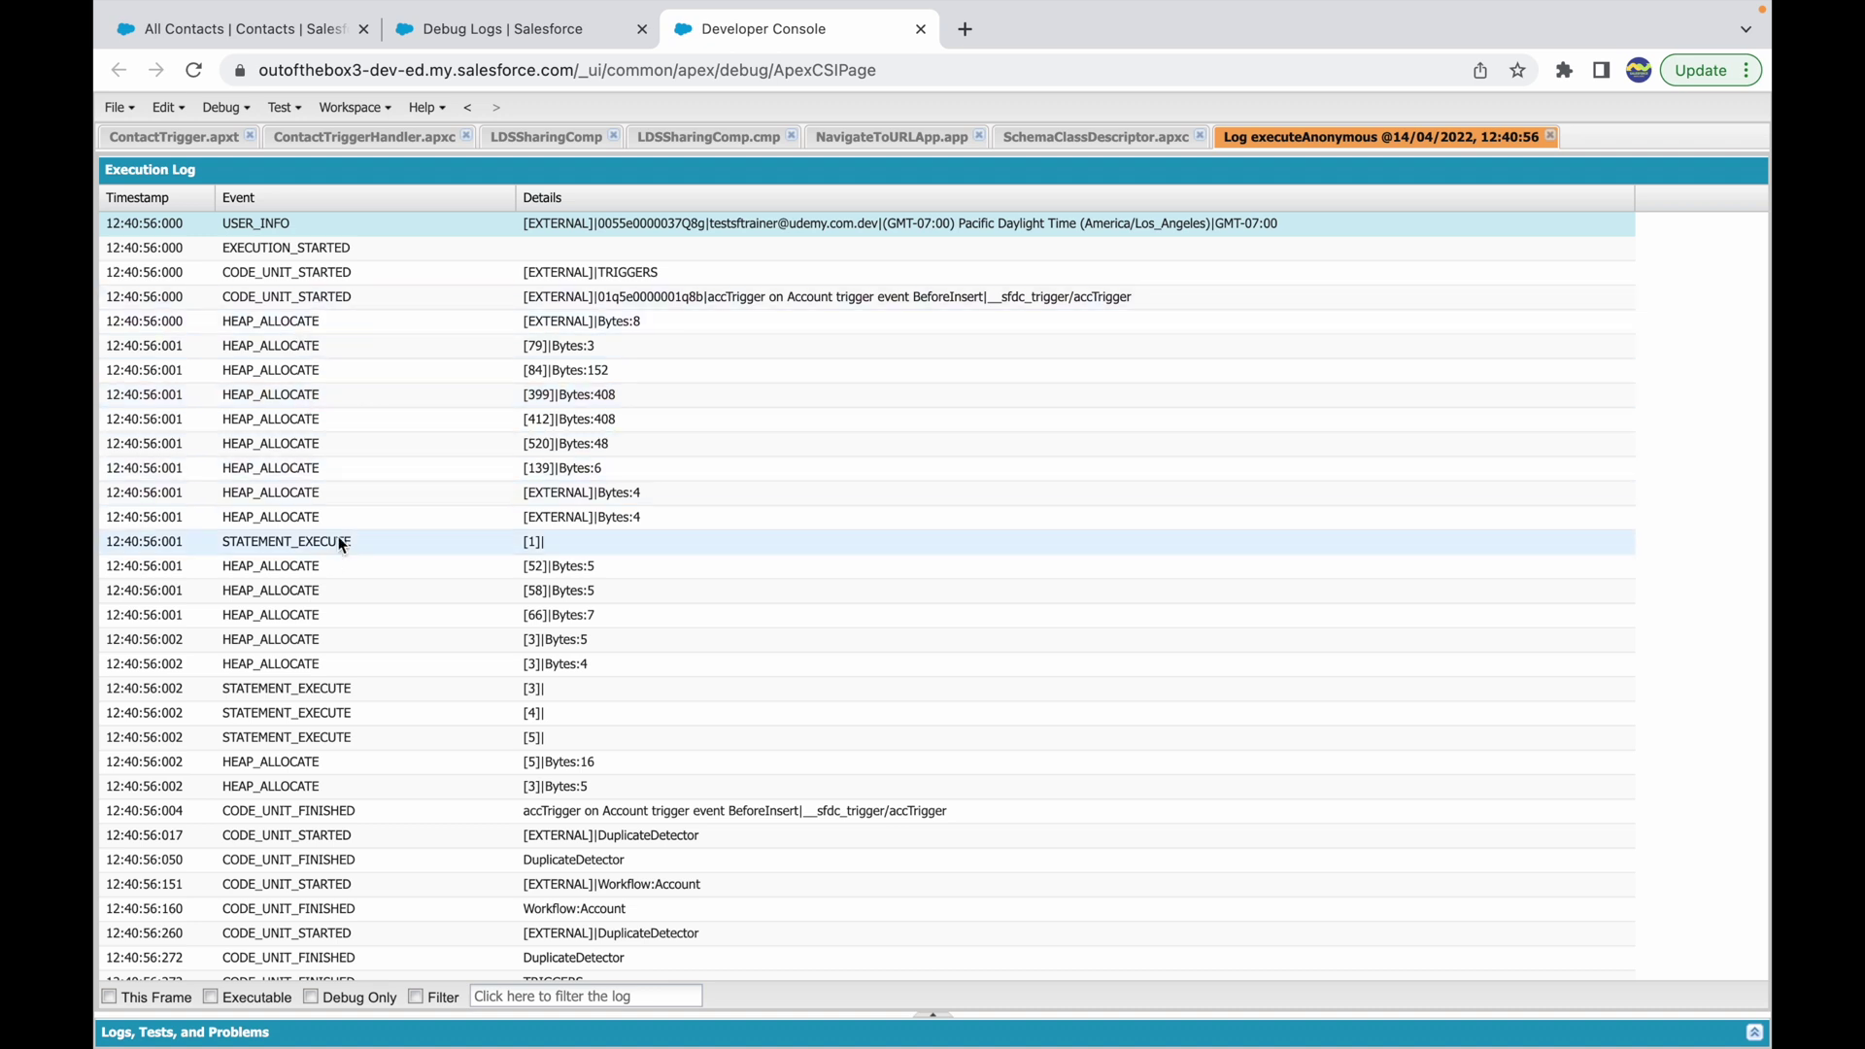
left_click(321, 689)
scroll(360, 767, "down", 2)
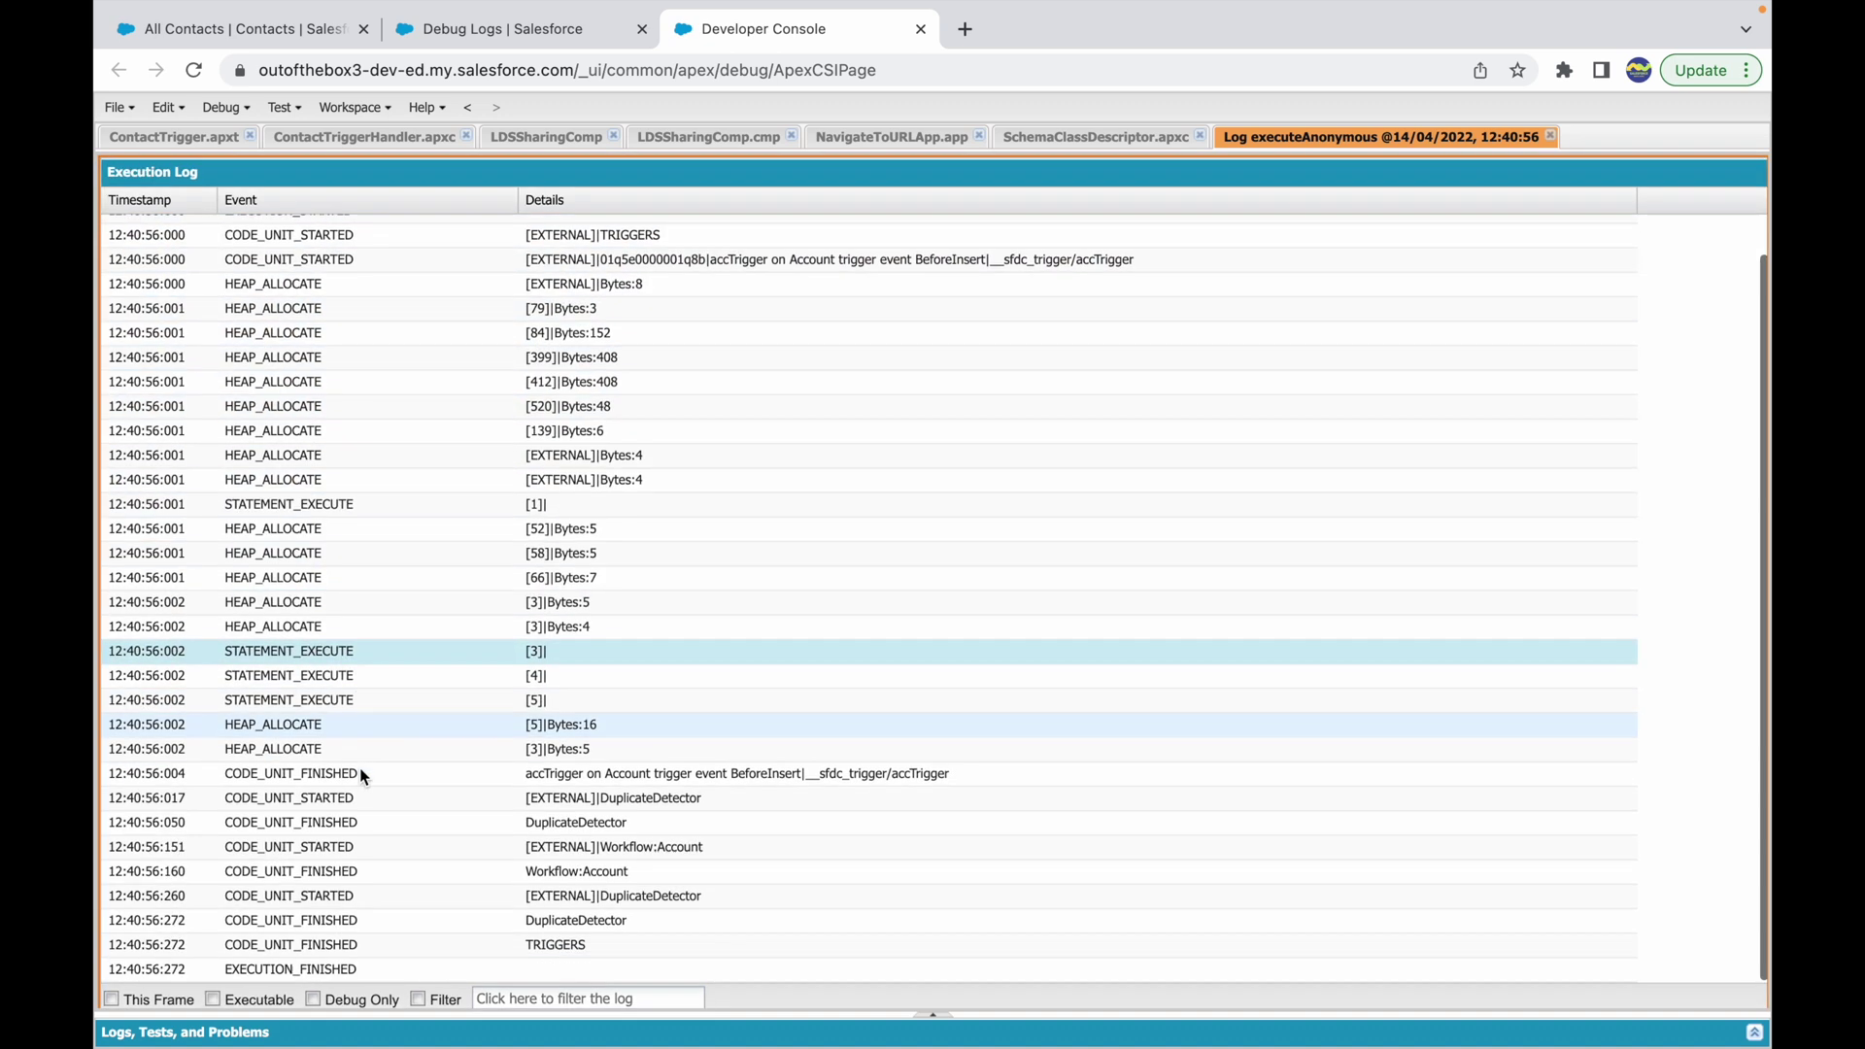
left_click(350, 777)
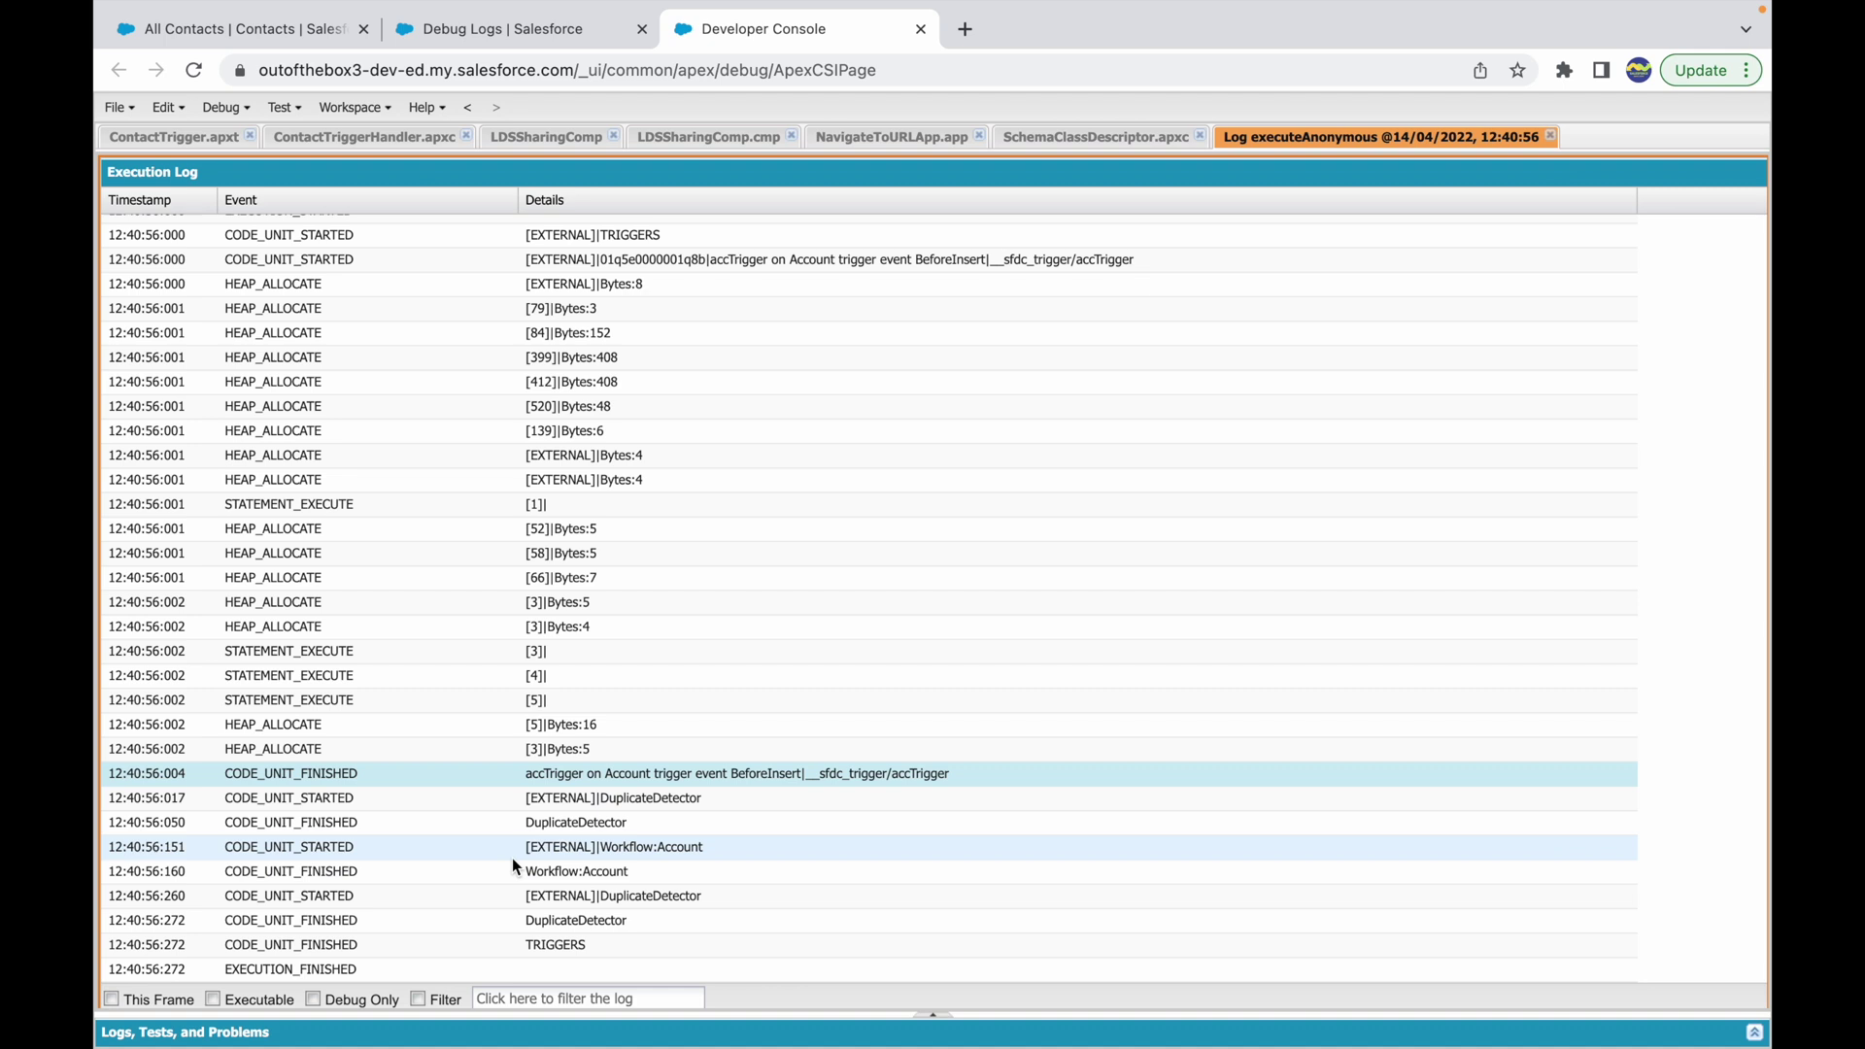
left_click(602, 849)
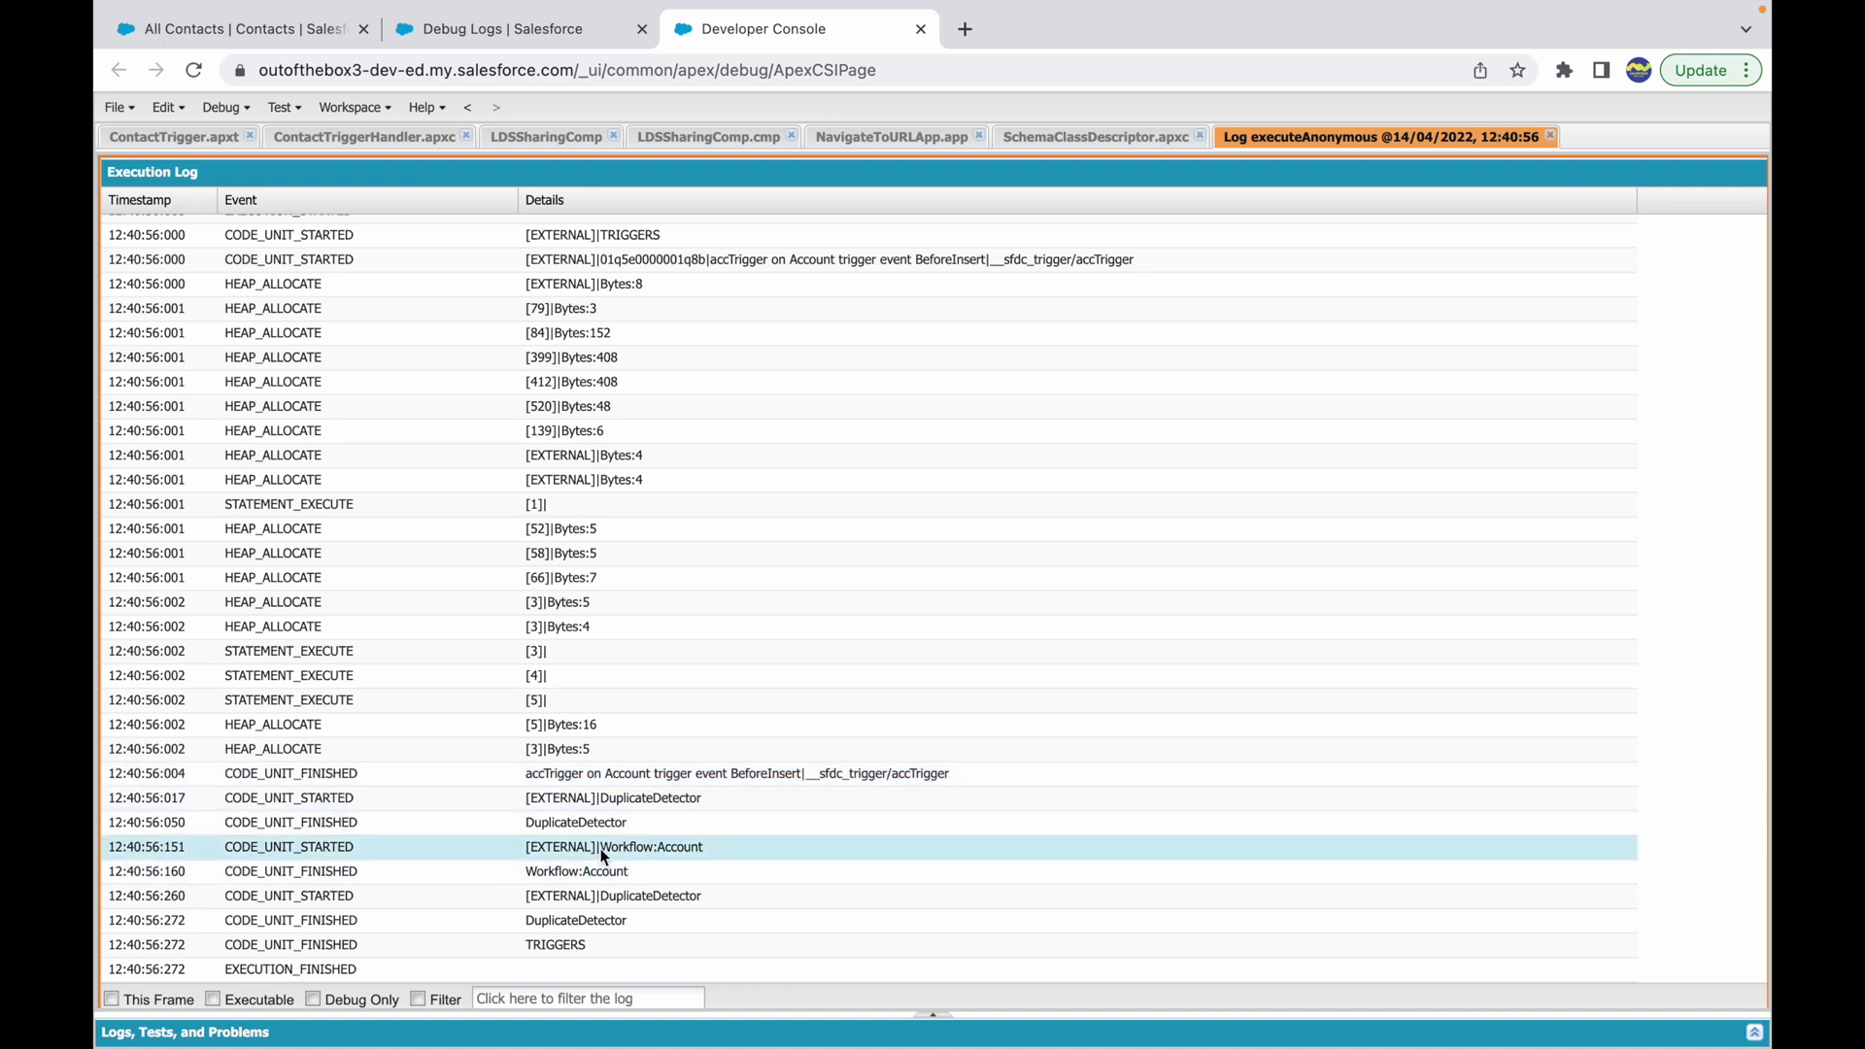
left_click(604, 893)
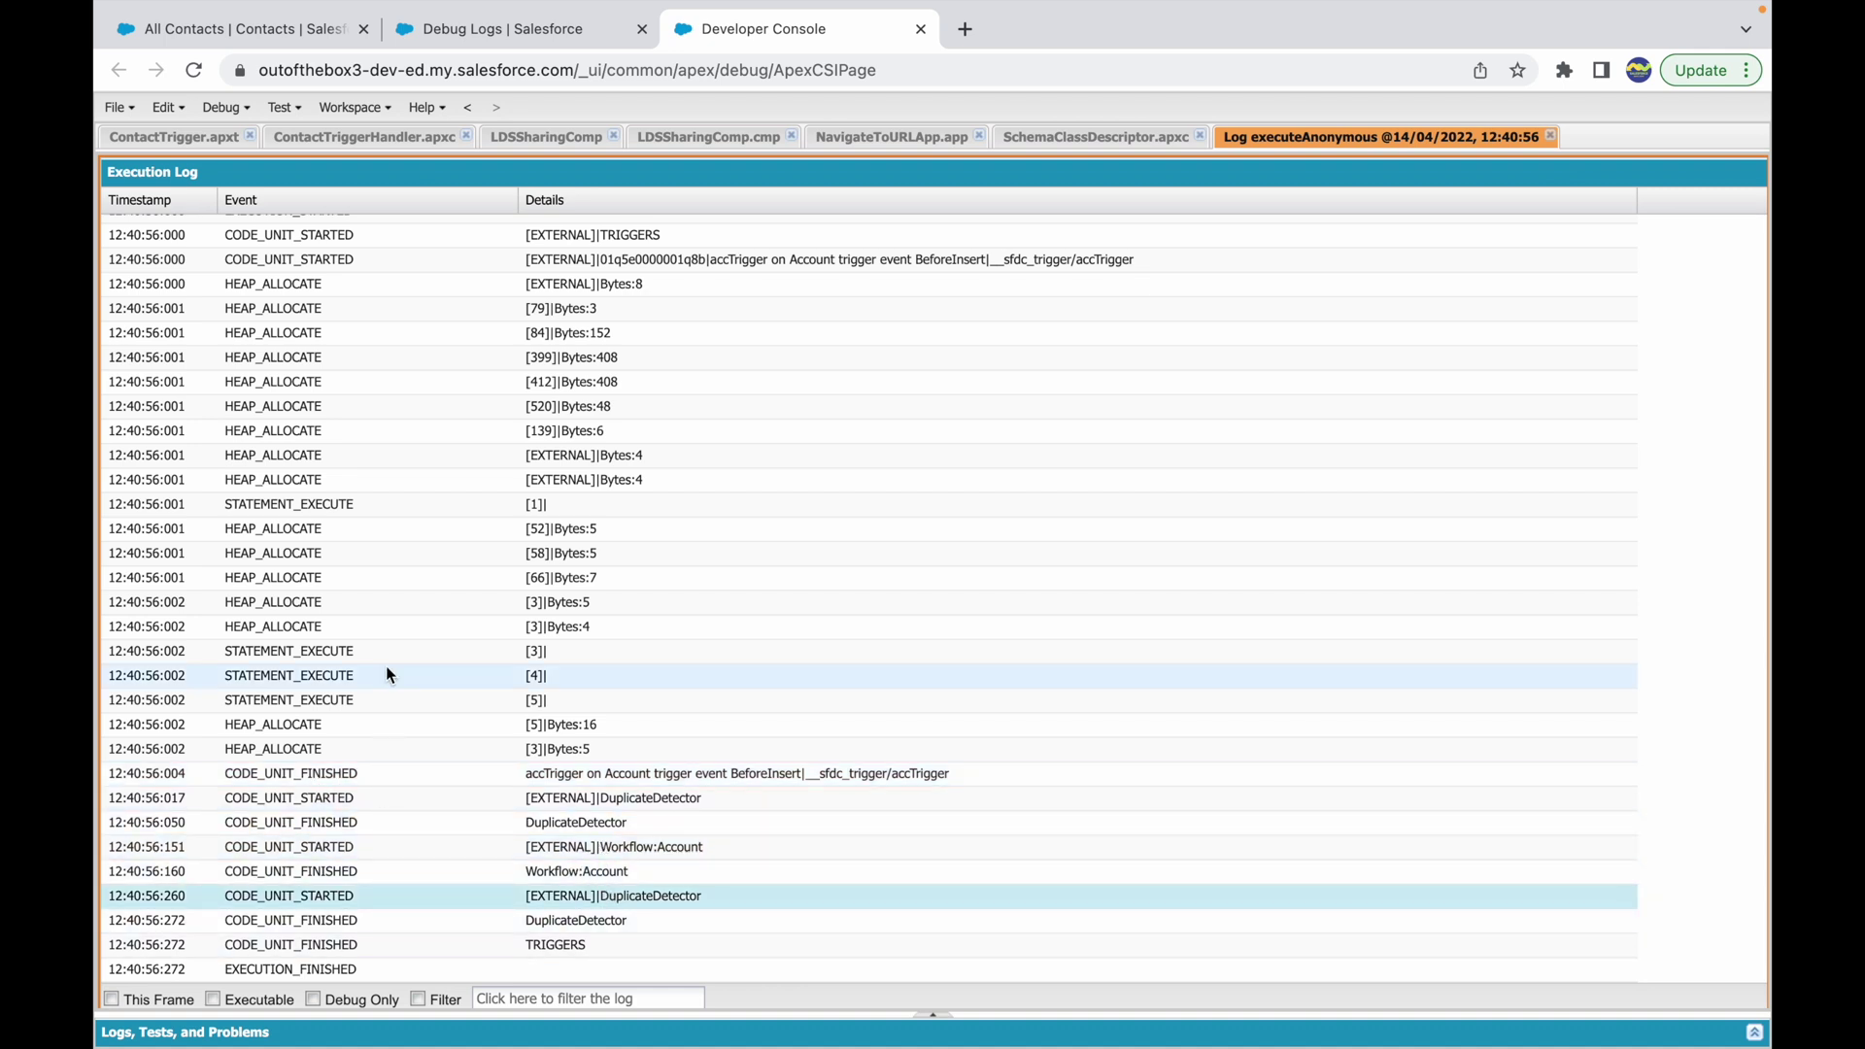
- View the full accTrigger start line and compare it with its 12:40:56:004 finish
scroll(387, 666, "up", 2)
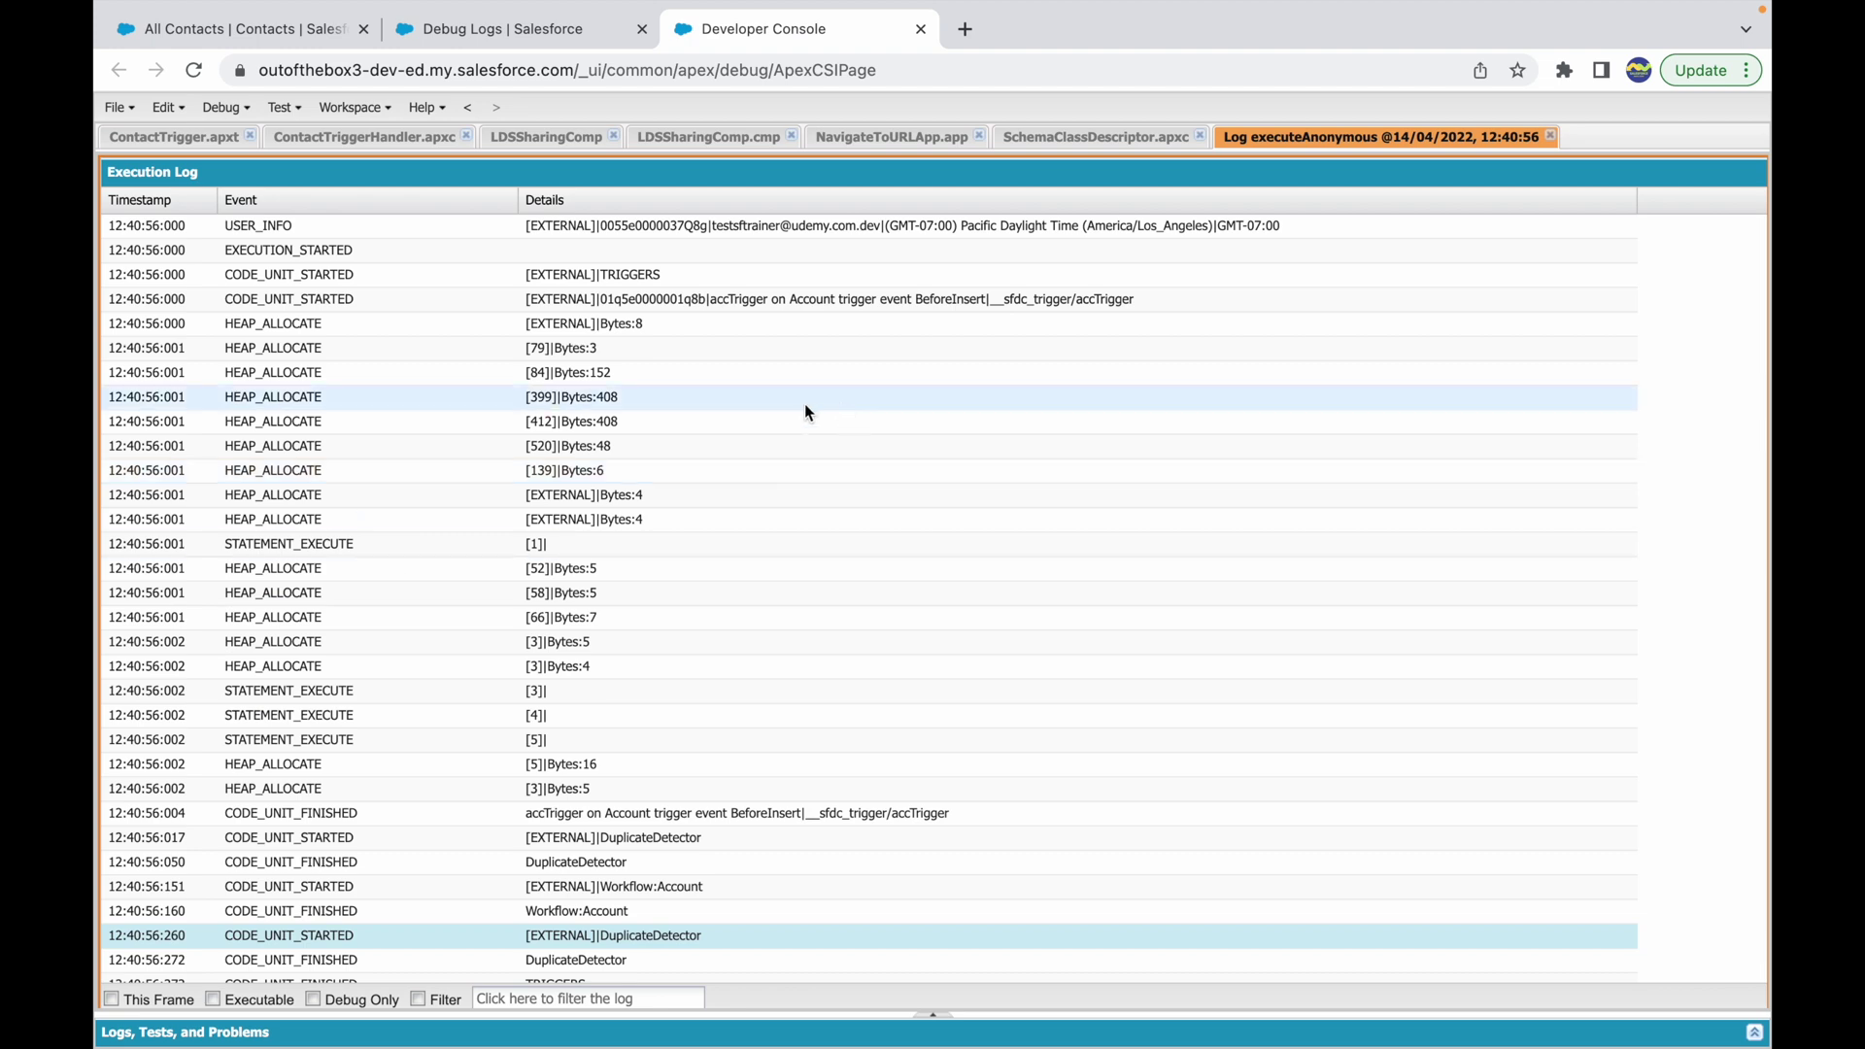
left_click(709, 298)
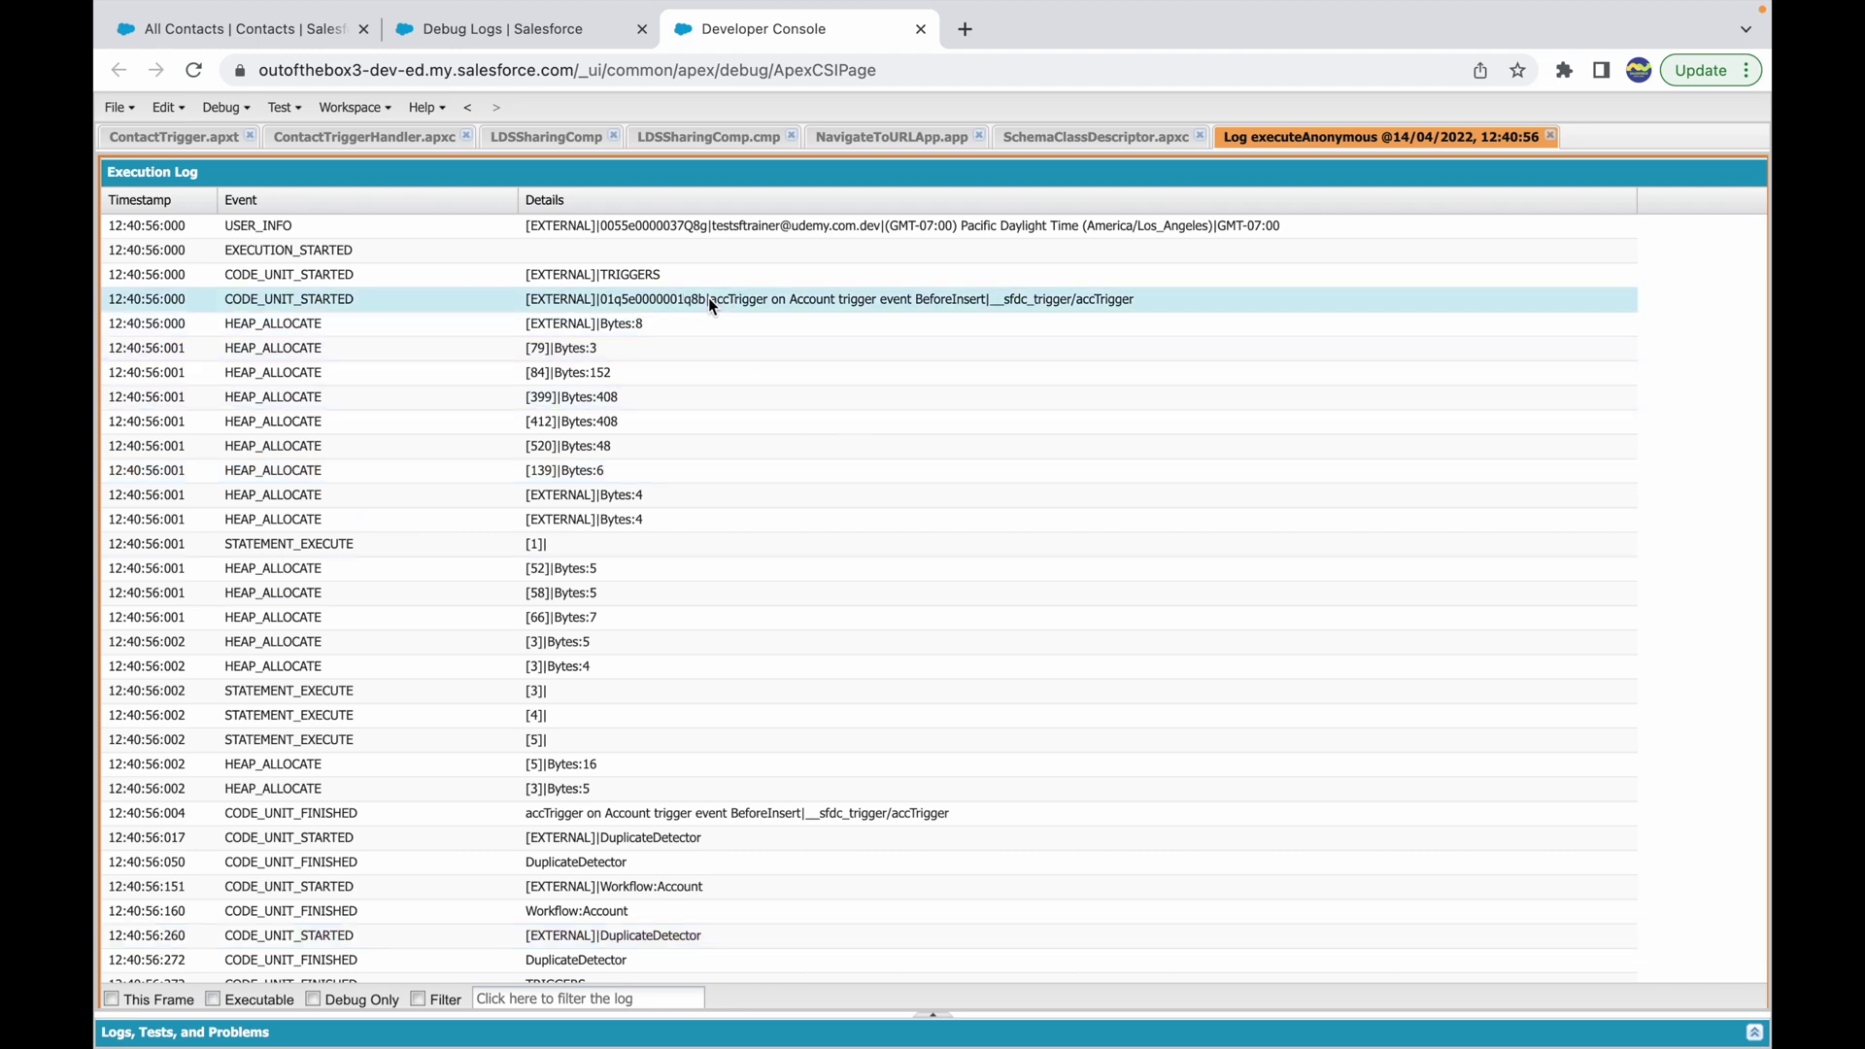
double_click(300, 297)
left_click(920, 644)
left_click(306, 813)
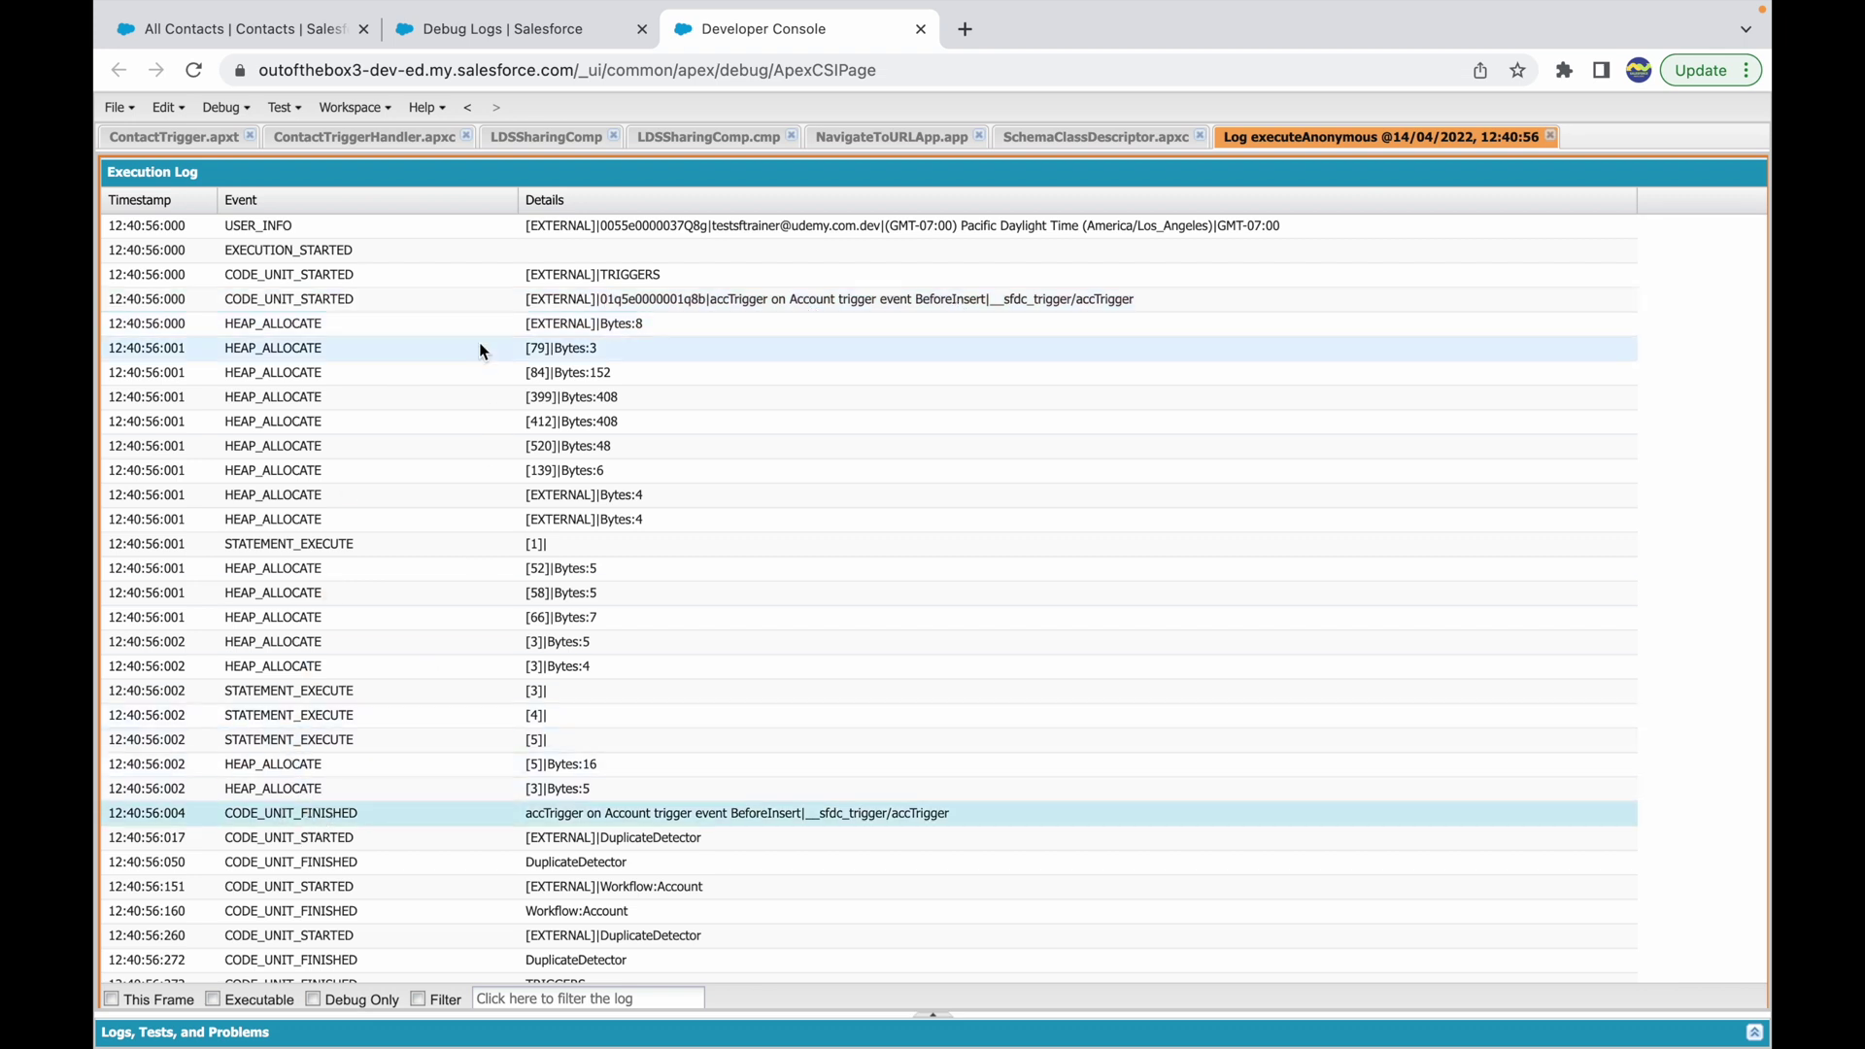
left_click(404, 299)
left_click(310, 821)
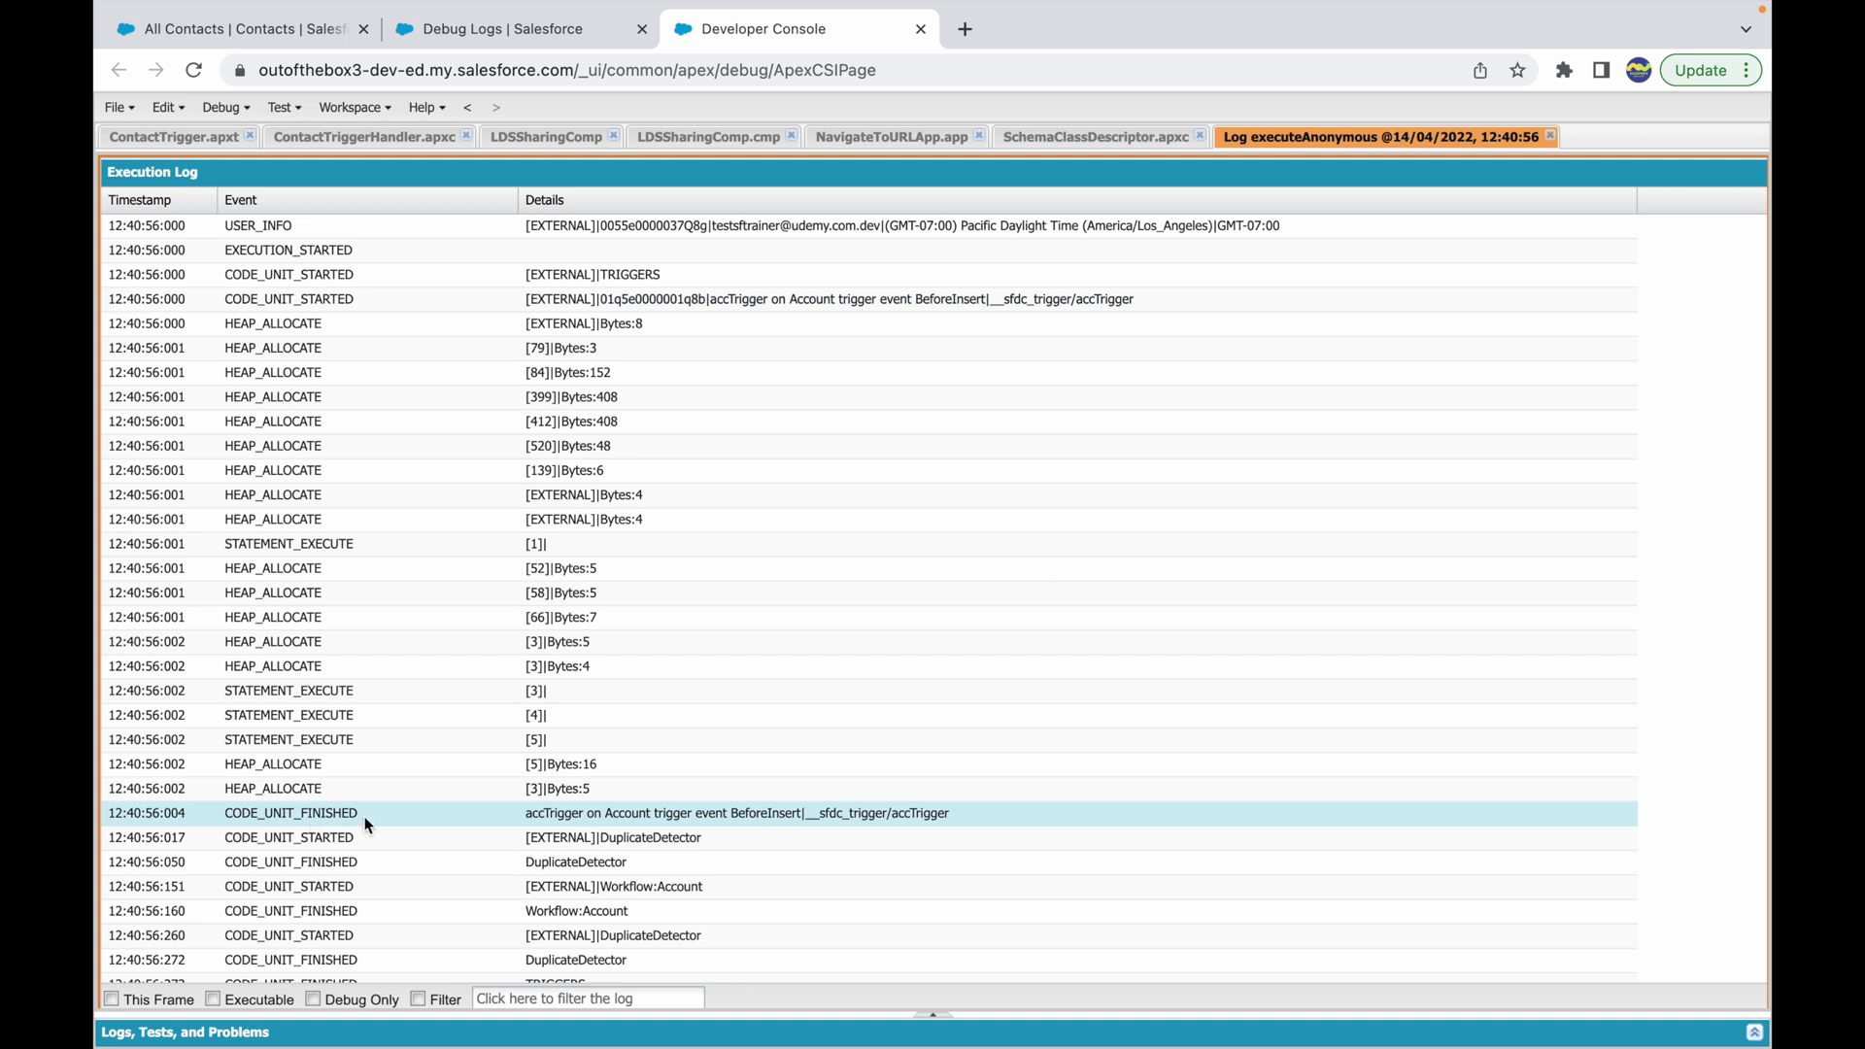
- Step through DuplicateDetector and Workflow:Account start and finish lines from 12:40:56:017 to :272
scroll(366, 826, "down", 1)
left_click(363, 806)
left_click(341, 822)
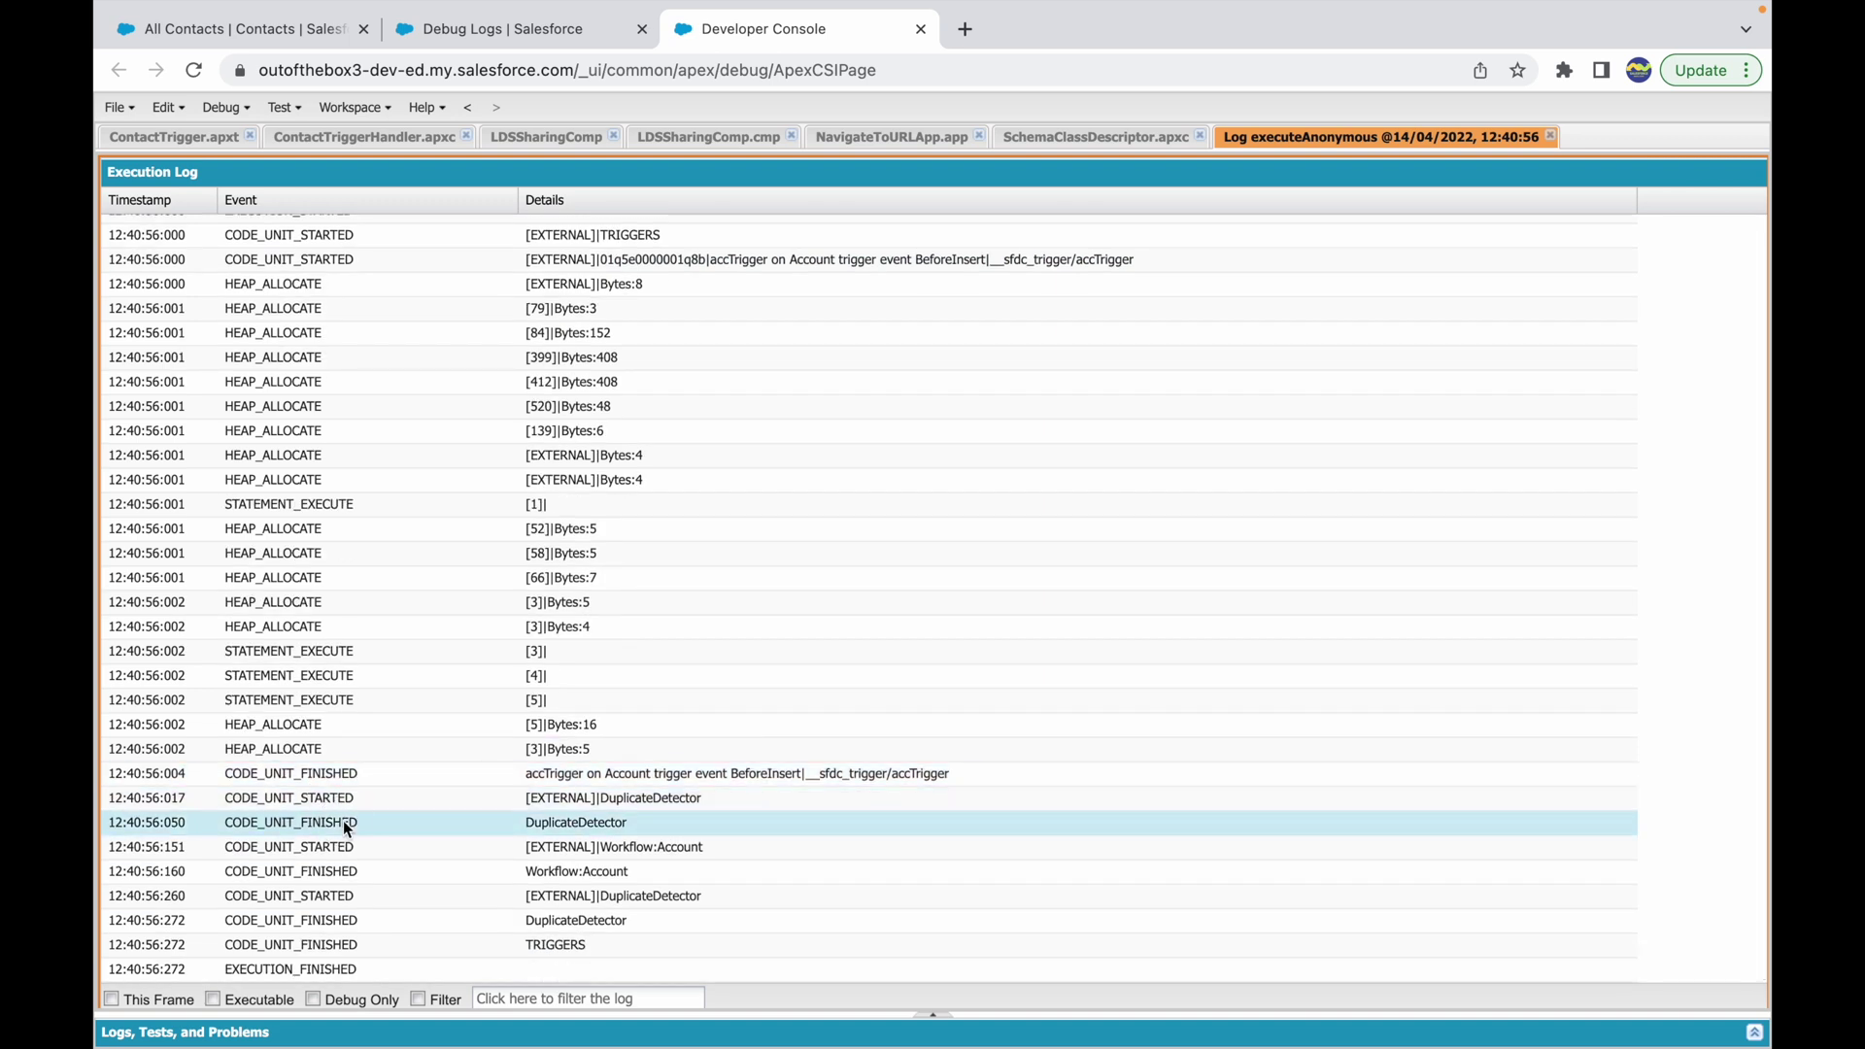
left_click(641, 849)
left_click(631, 871)
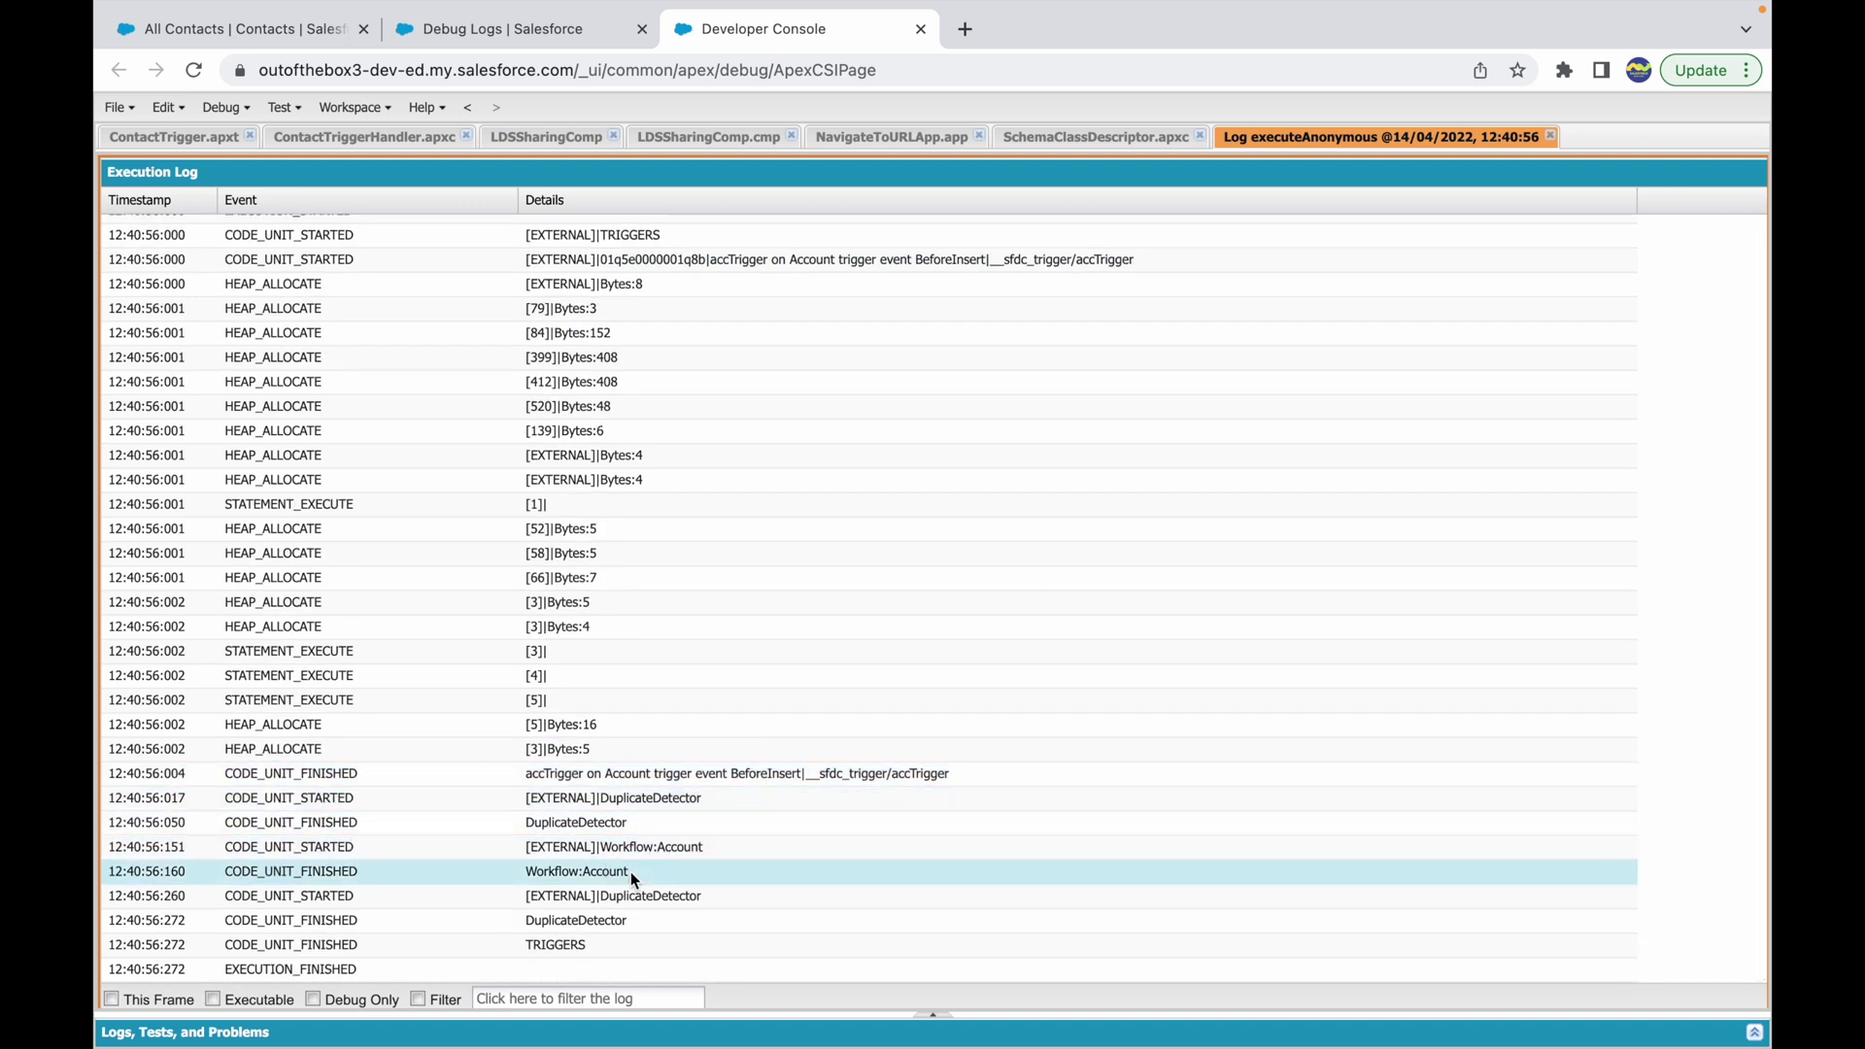
left_click(620, 894)
left_click(599, 920)
scroll(570, 701, "up", 1)
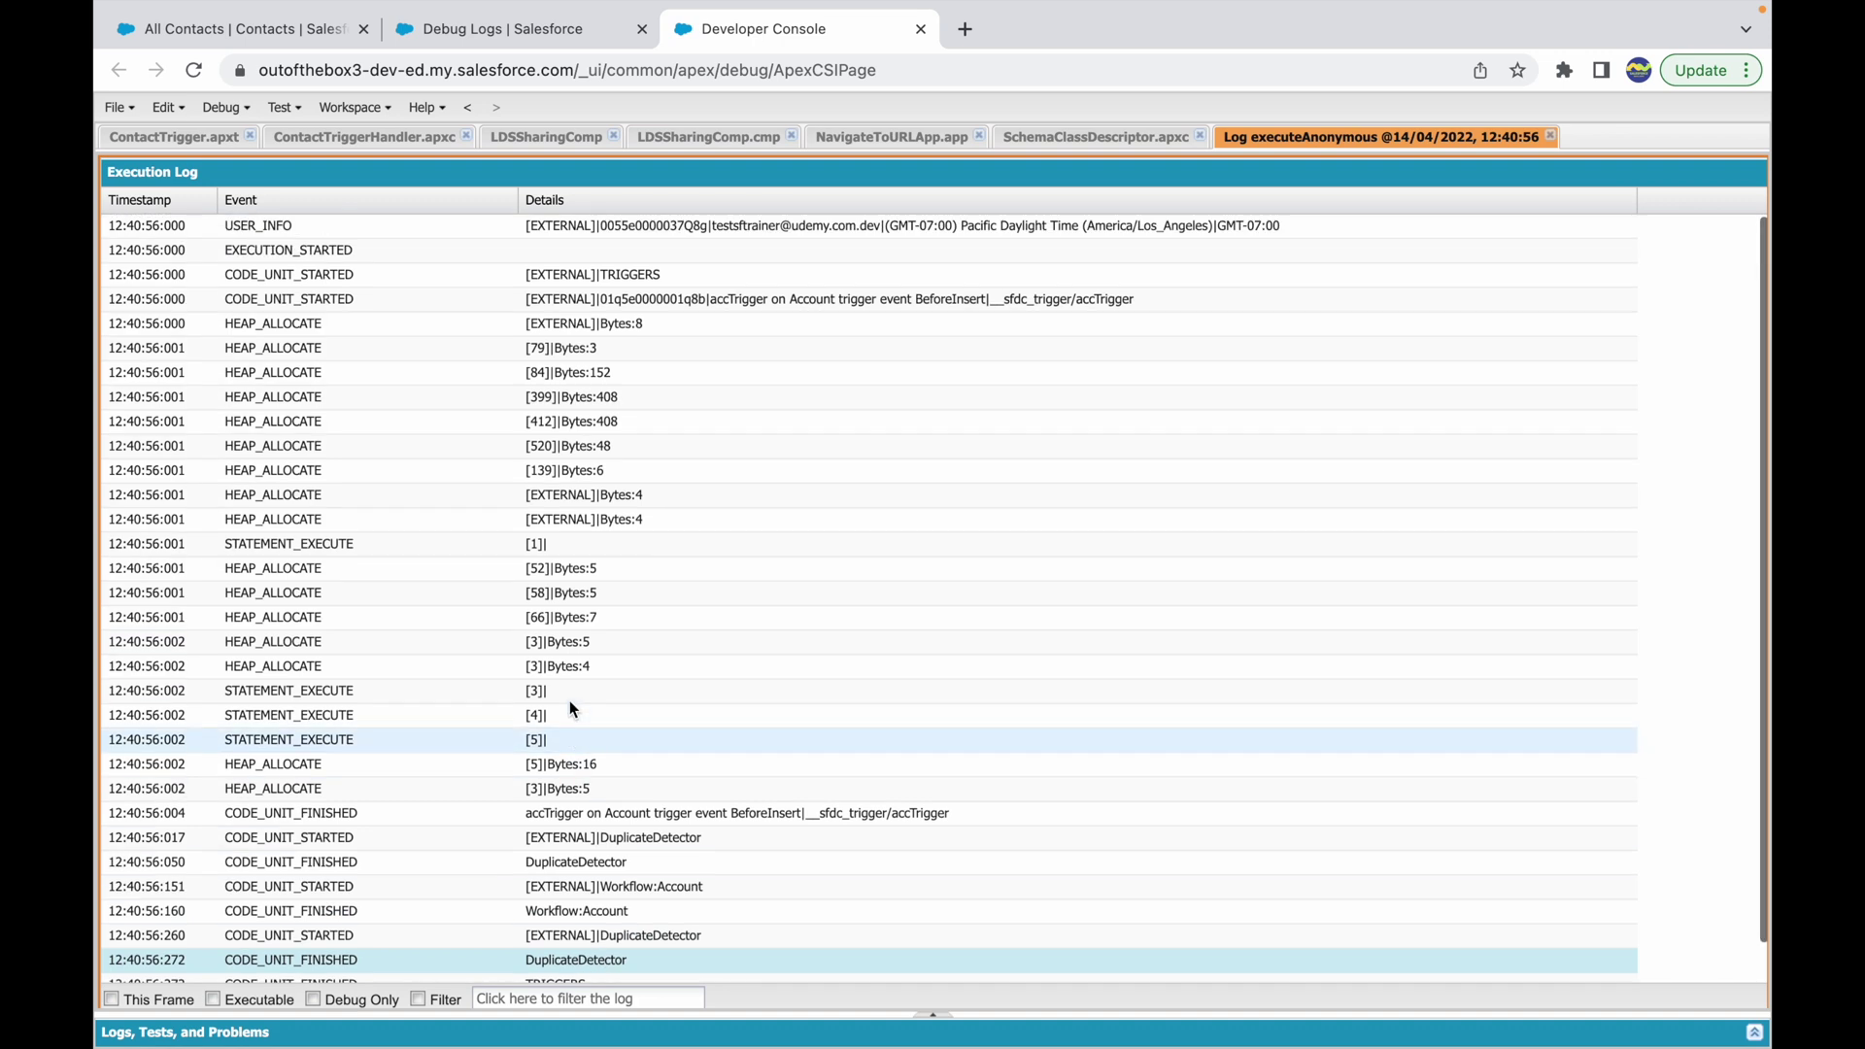